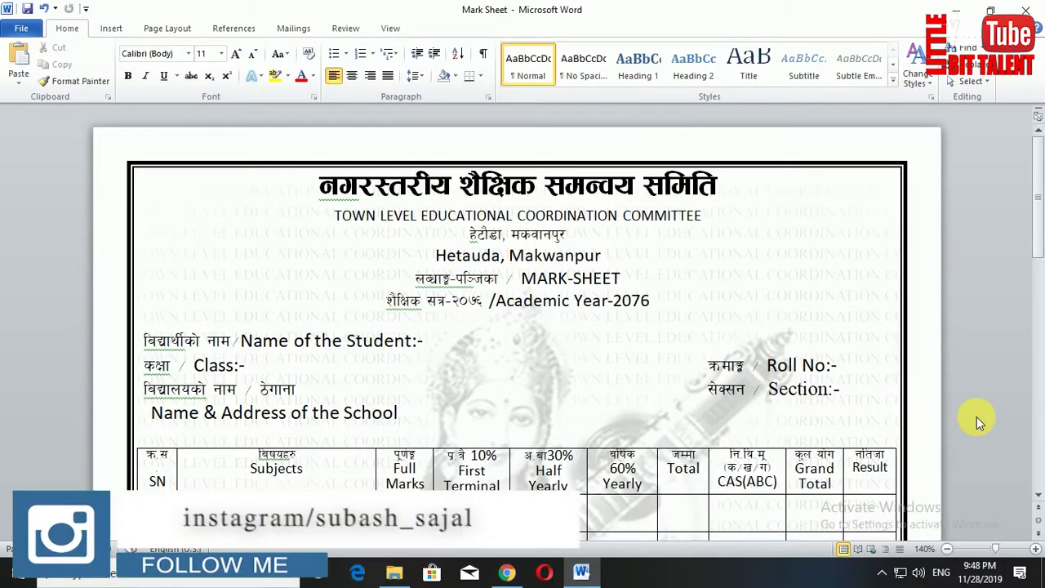
# Create a new blank document, Document1, from File > New.
pyautogui.scroll(-3, 977, 417)
pyautogui.scroll(-8, 974, 431)
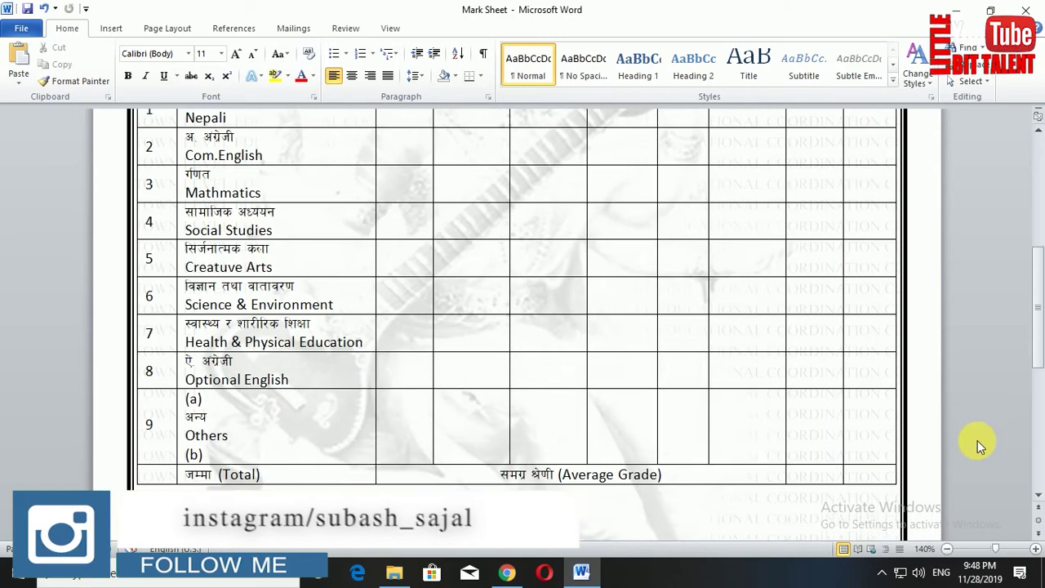
pyautogui.scroll(3, 999, 458)
pyautogui.scroll(3, 999, 458)
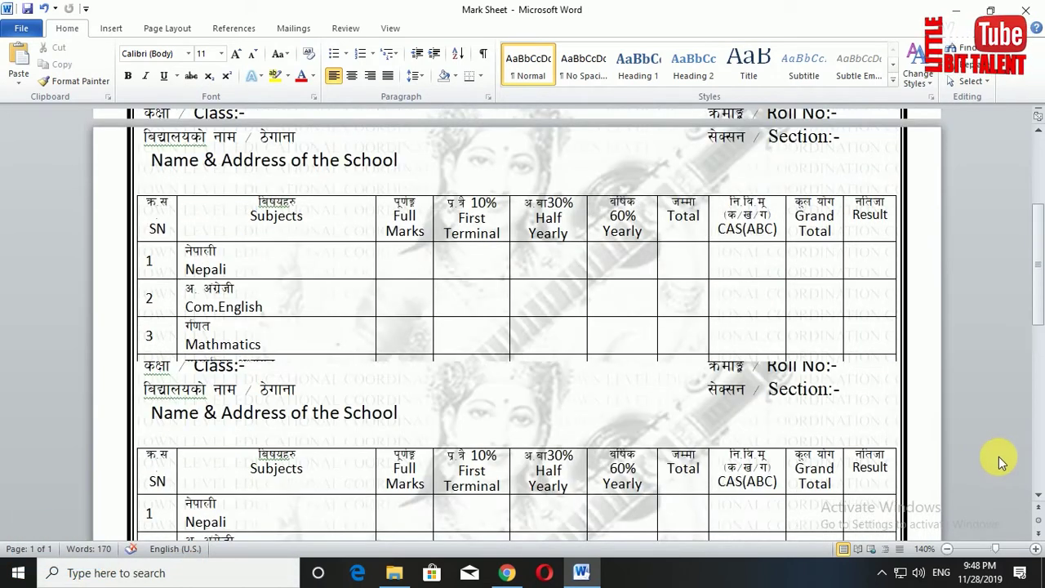
pyautogui.scroll(3, 999, 456)
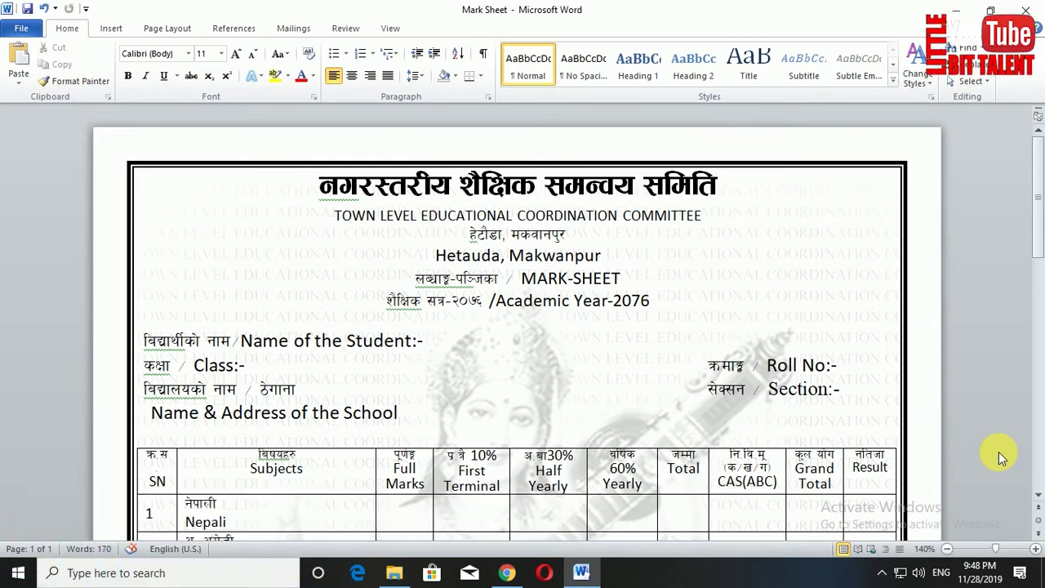
pyautogui.scroll(-5, 974, 470)
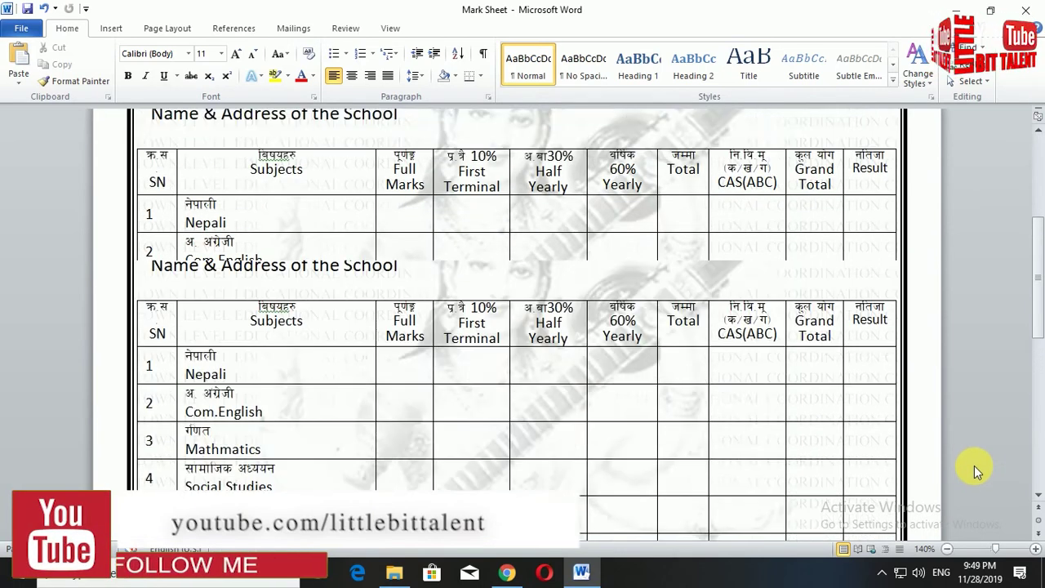
pyautogui.scroll(3, 975, 471)
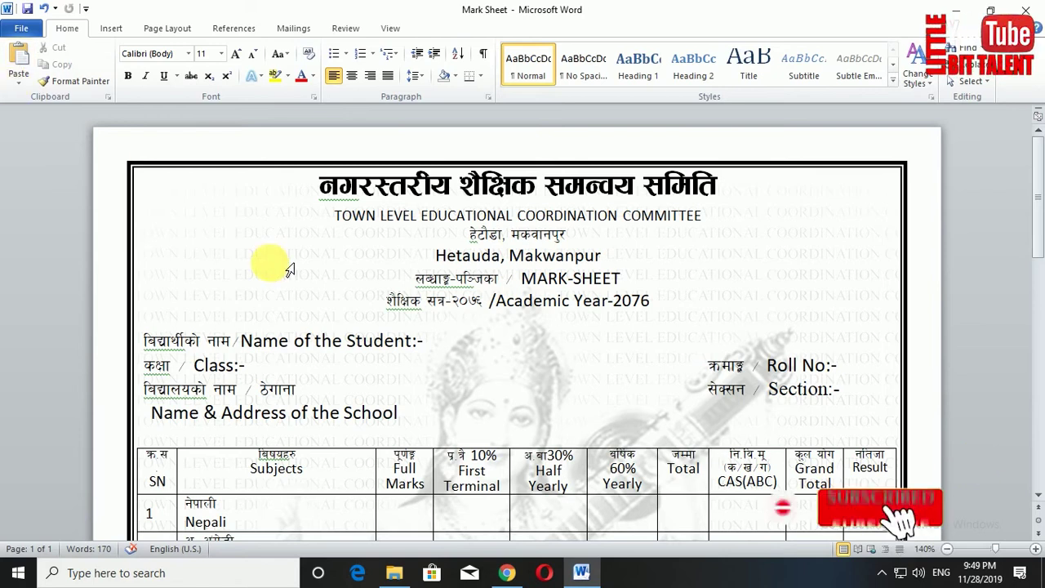
pyautogui.click(20, 29)
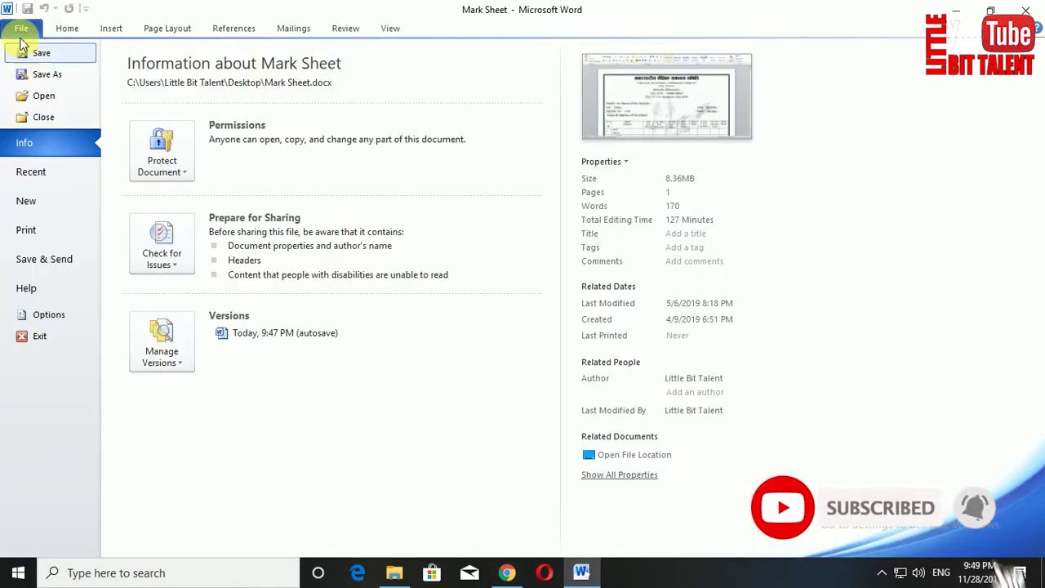
pyautogui.click(28, 201)
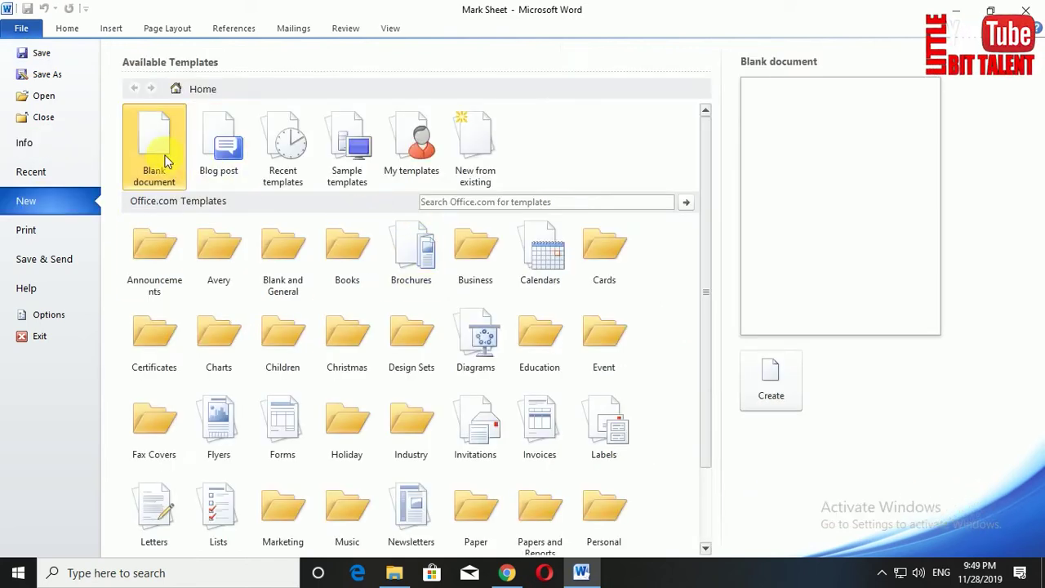
pyautogui.click(791, 404)
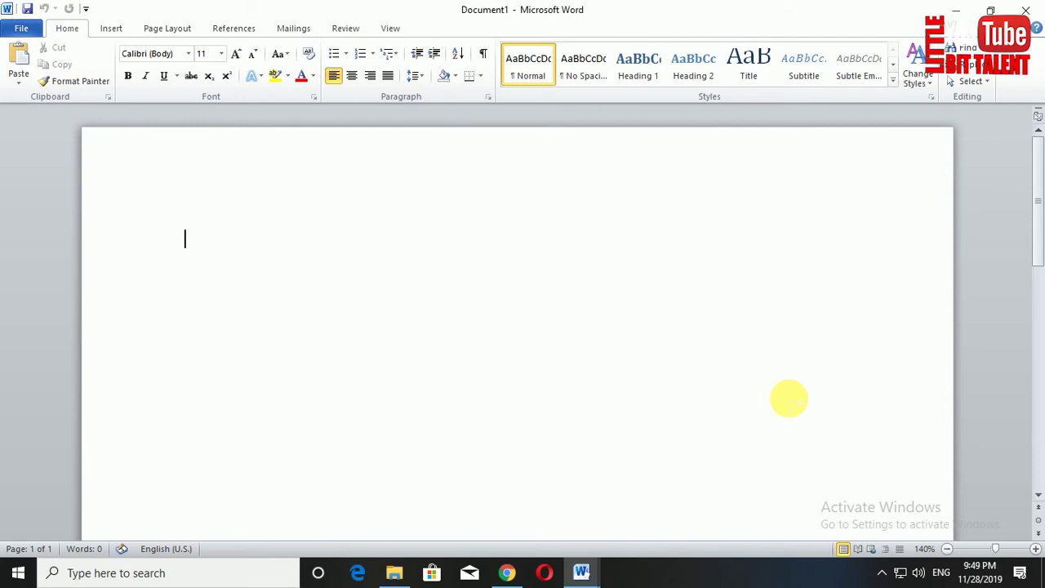
pyautogui.keyDown('ctrl'); pyautogui.scroll(-4, 256, 331); pyautogui.keyUp('ctrl')
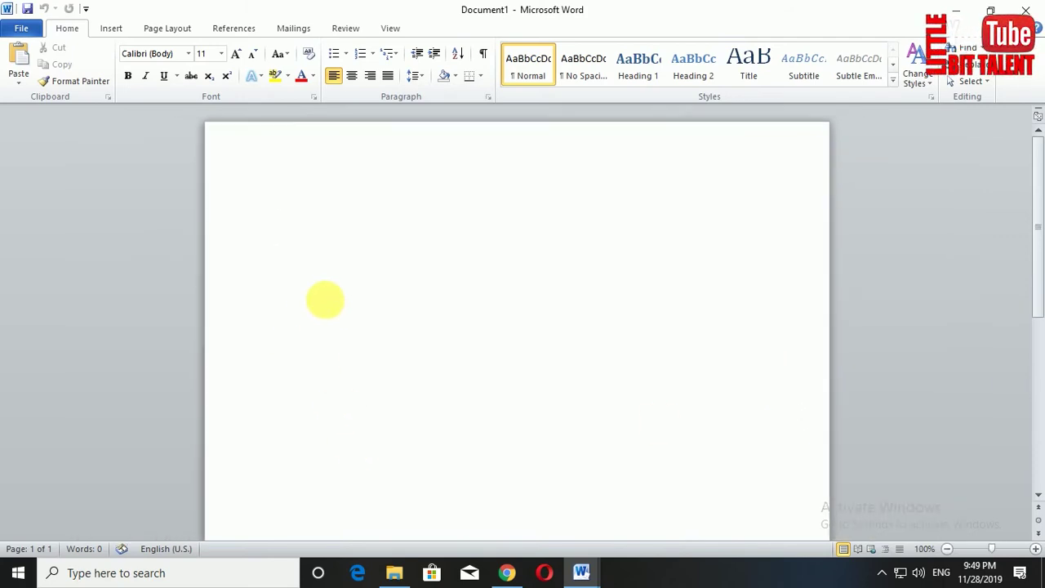
pyautogui.keyDown('ctrl'); pyautogui.scroll(-3, 325, 300); pyautogui.keyUp('ctrl')
pyautogui.keyDown('ctrl'); pyautogui.scroll(-3, 235, 321); pyautogui.keyUp('ctrl')
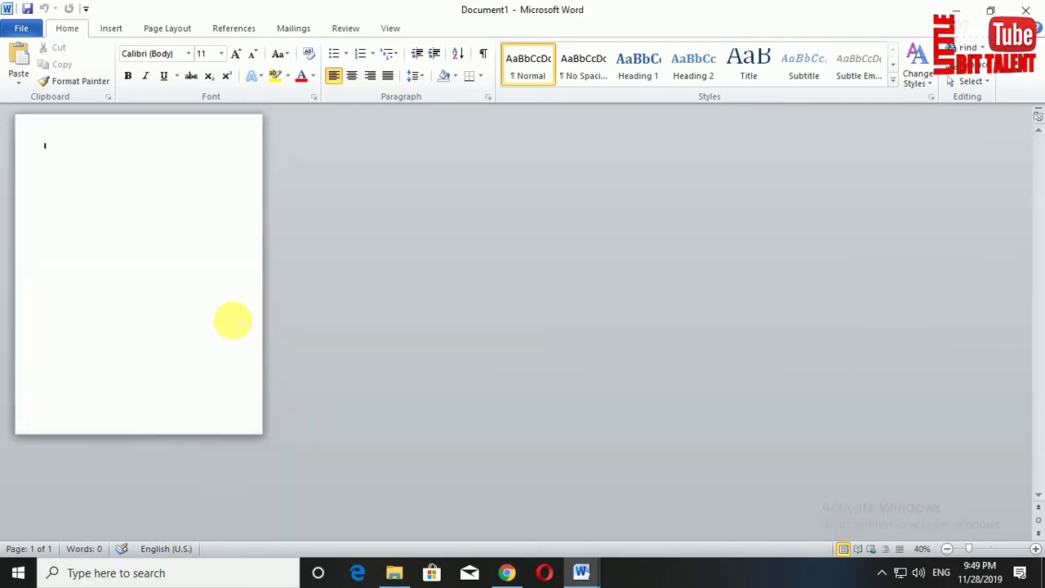
pyautogui.keyDown('ctrl'); pyautogui.scroll(1, 180, 316); pyautogui.keyUp('ctrl')
pyautogui.keyDown('ctrl'); pyautogui.scroll(2, 243, 289); pyautogui.keyUp('ctrl')
pyautogui.keyDown('ctrl'); pyautogui.scroll(3, 263, 275); pyautogui.keyUp('ctrl')
pyautogui.keyDown('ctrl'); pyautogui.scroll(3, 322, 277); pyautogui.keyUp('ctrl')
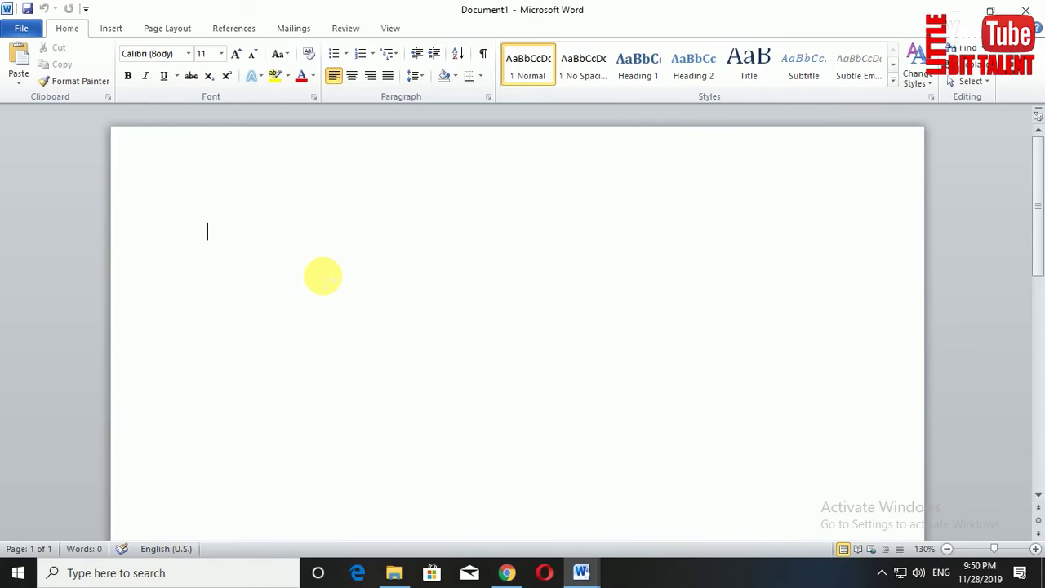
# Set the paper size to A4 on the Page Layout tab.
pyautogui.click(159, 32)
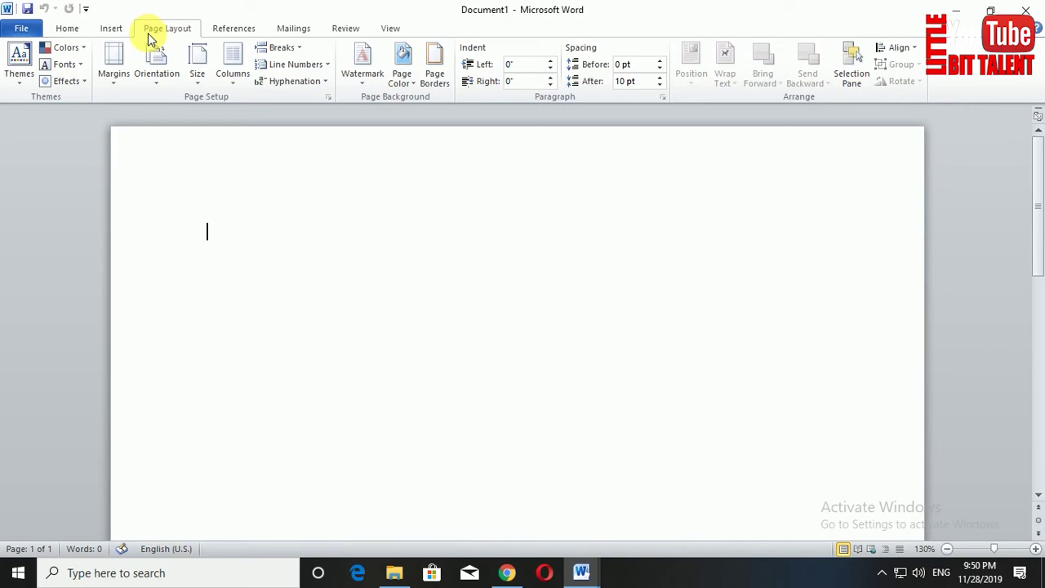
pyautogui.click(196, 72)
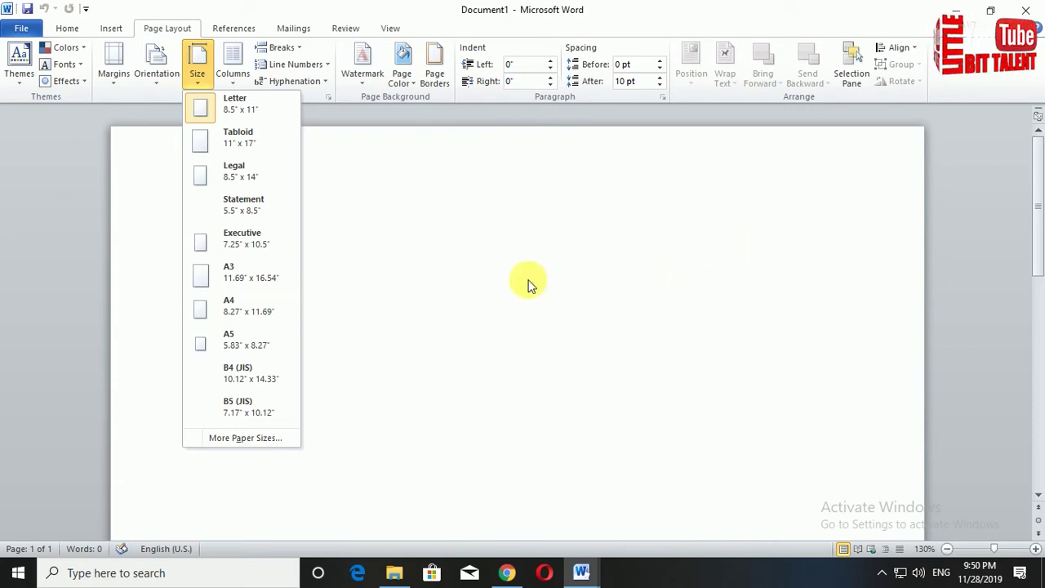
pyautogui.click(221, 309)
pyautogui.scroll(-3, 354, 310)
pyautogui.scroll(1, 358, 306)
pyautogui.scroll(1, 361, 302)
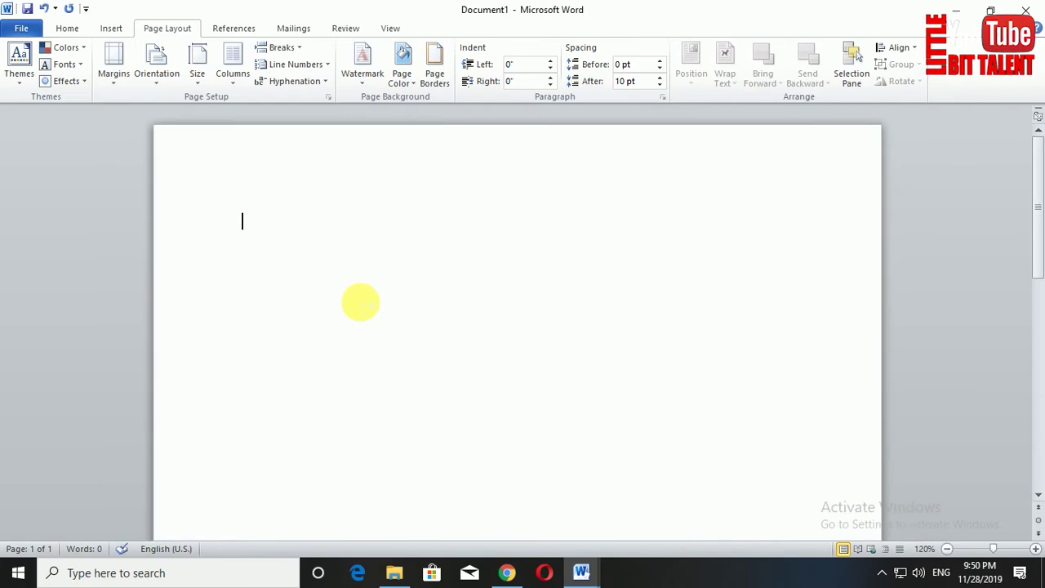
# Apply the Narrow margin preset, 0.5" on all sides.
pyautogui.click(112, 77)
pyautogui.click(322, 256)
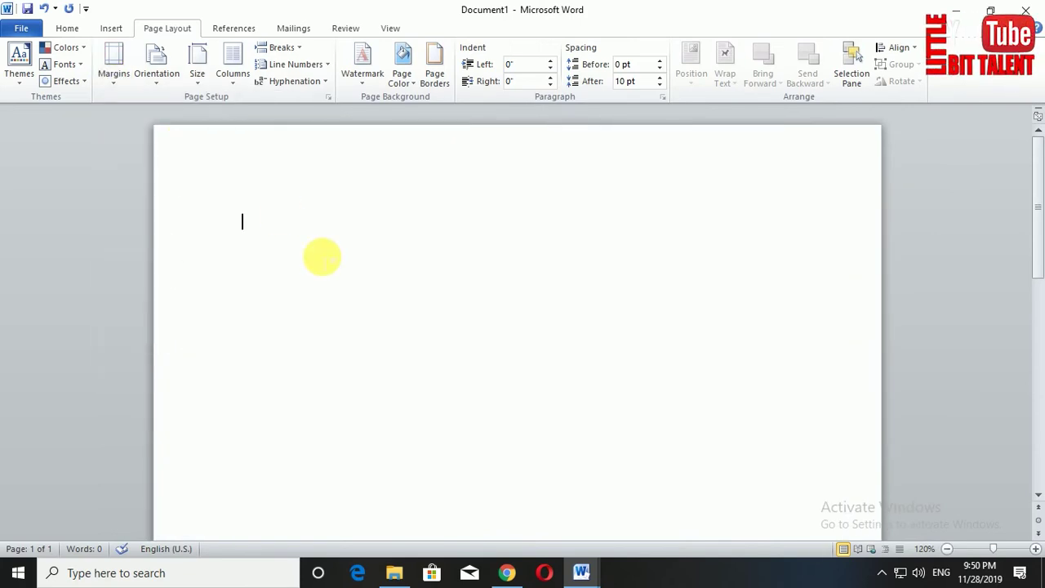
pyautogui.click(112, 76)
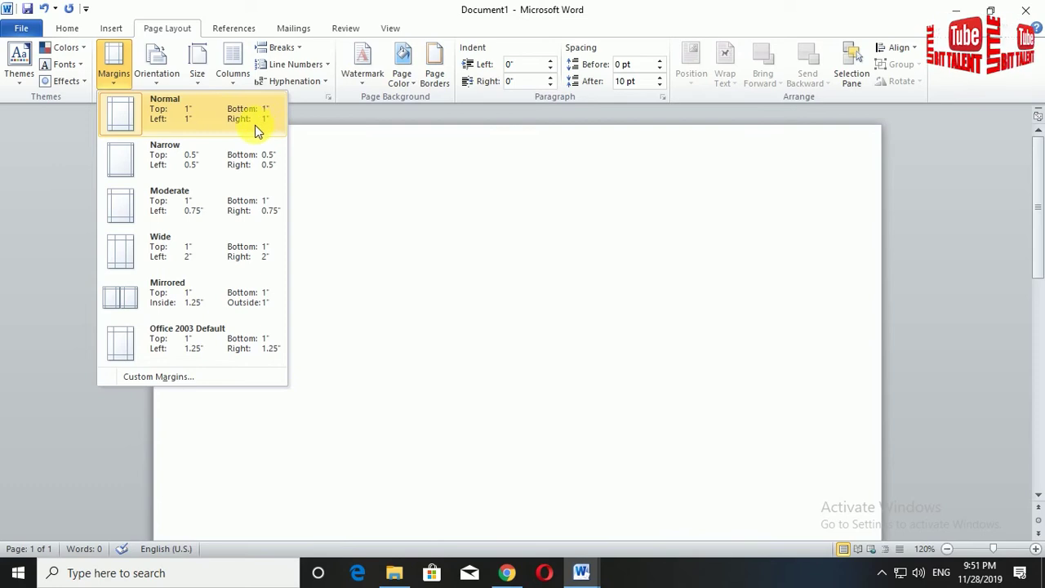
pyautogui.click(178, 155)
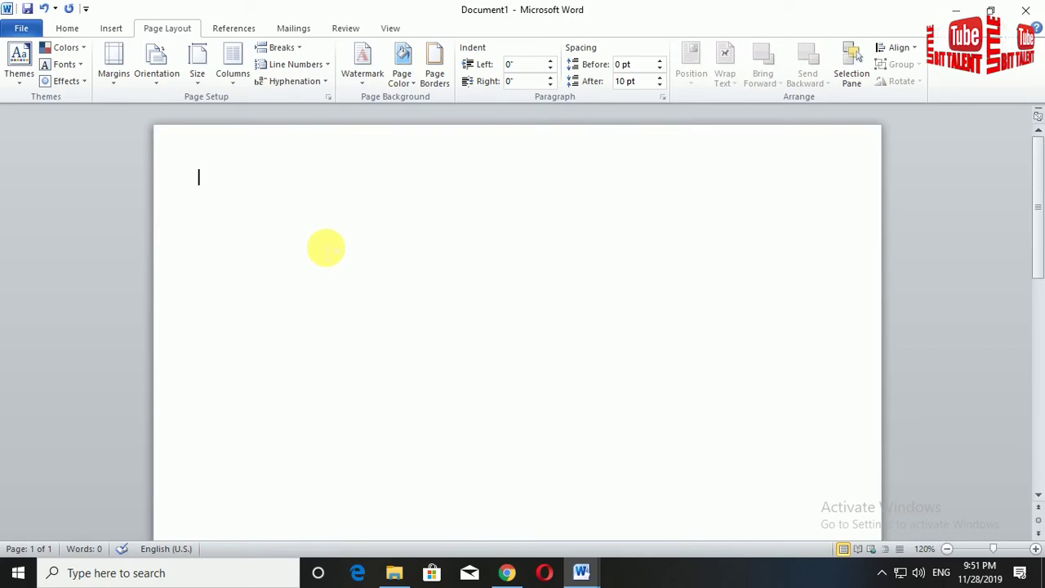
pyautogui.keyDown('ctrl'); pyautogui.scroll(-1, 325, 248); pyautogui.keyUp('ctrl')
pyautogui.keyDown('ctrl'); pyautogui.scroll(1, 326, 248); pyautogui.keyUp('ctrl')
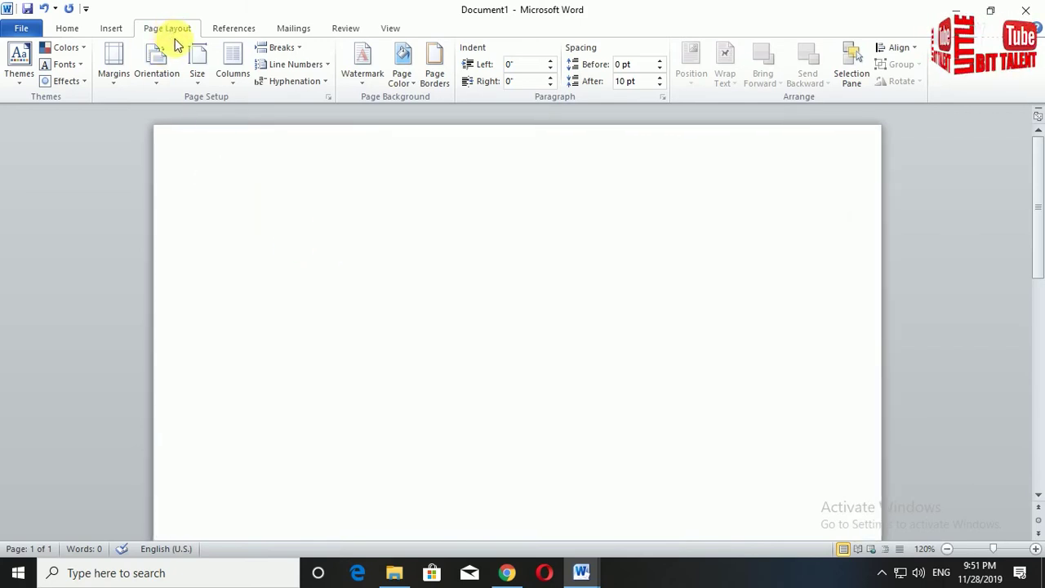
# Add a Box page border with a thick line, 4½ pt width and Automatic colour.
pyautogui.click(449, 85)
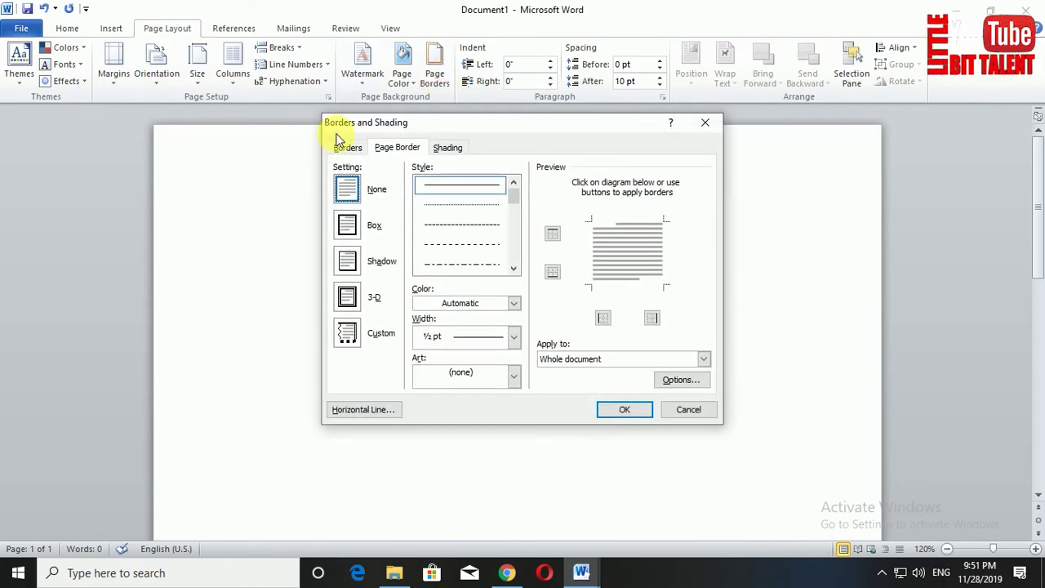
pyautogui.scroll(-1, 516, 209)
pyautogui.scroll(-3, 514, 215)
pyautogui.scroll(-2, 513, 217)
pyautogui.click(490, 210)
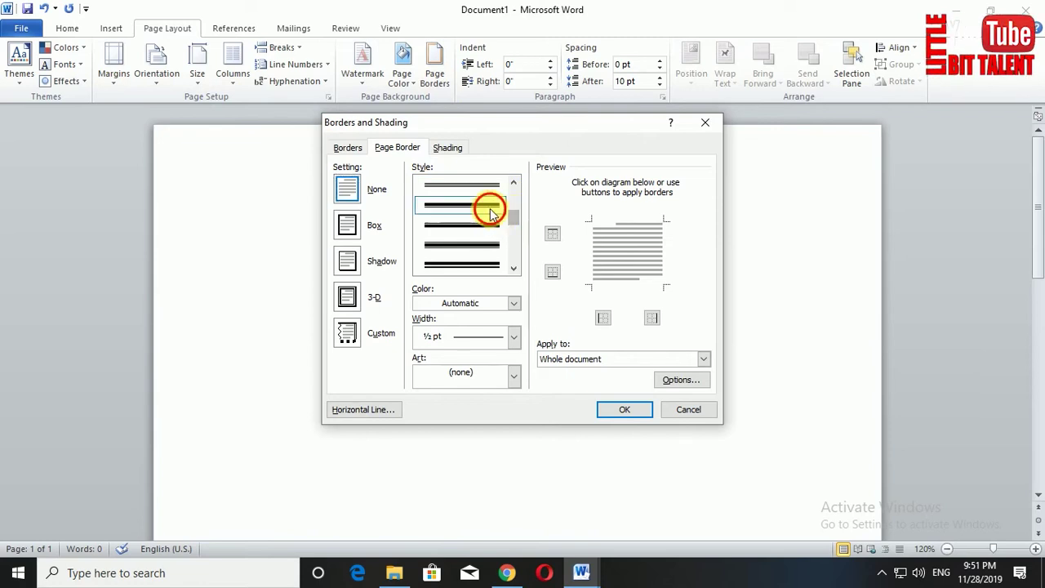
pyautogui.click(513, 337)
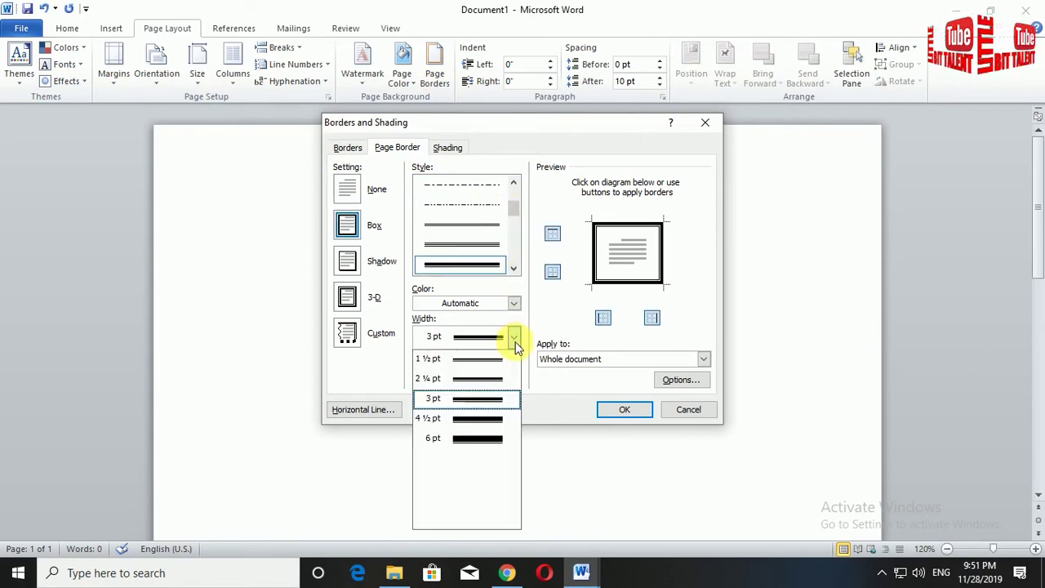
pyautogui.click(489, 424)
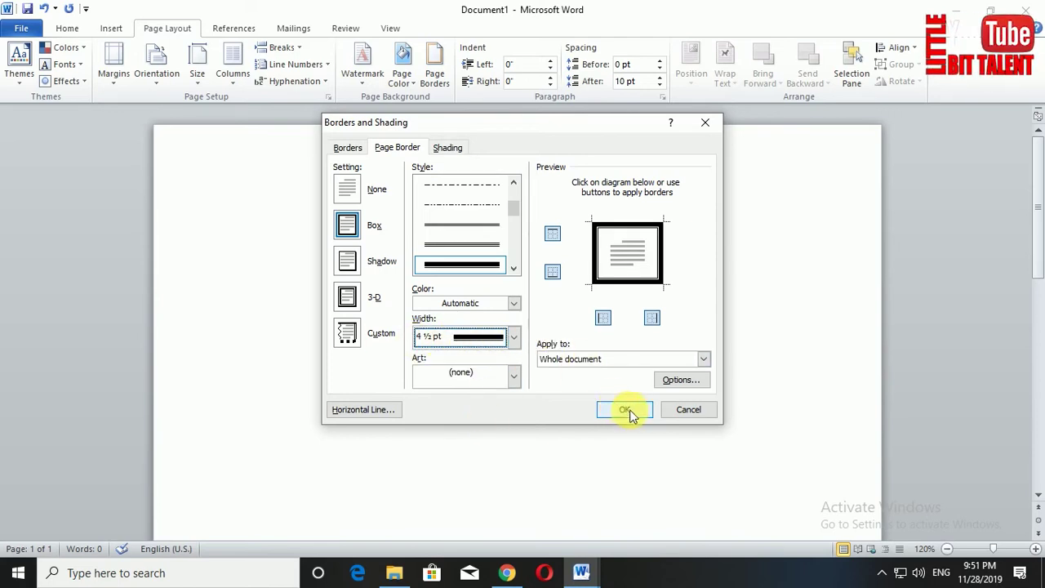
pyautogui.click(500, 306)
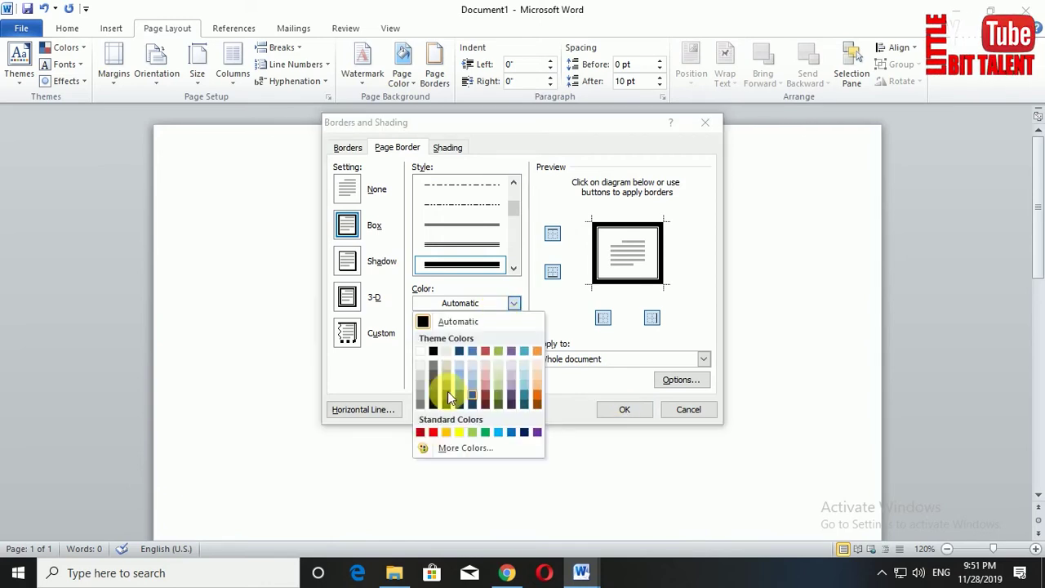
pyautogui.click(514, 304)
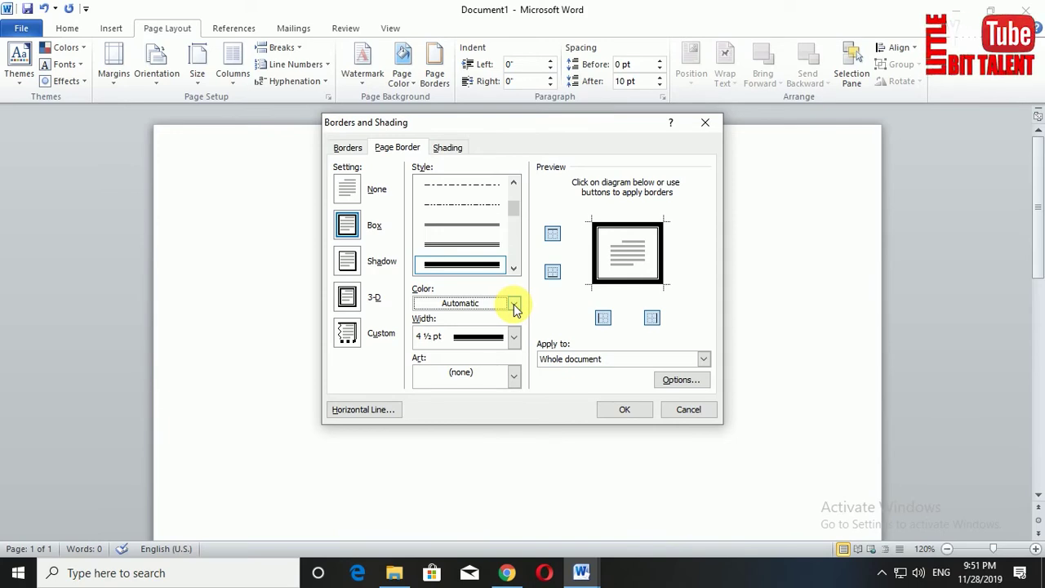
pyautogui.click(614, 410)
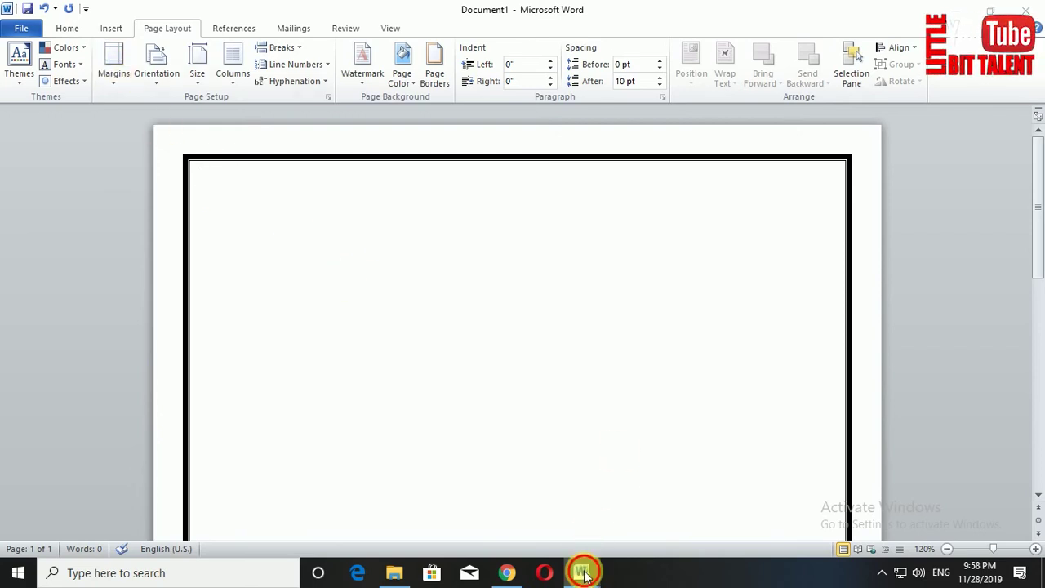
pyautogui.moveTo(579, 567)
pyautogui.click(543, 509)
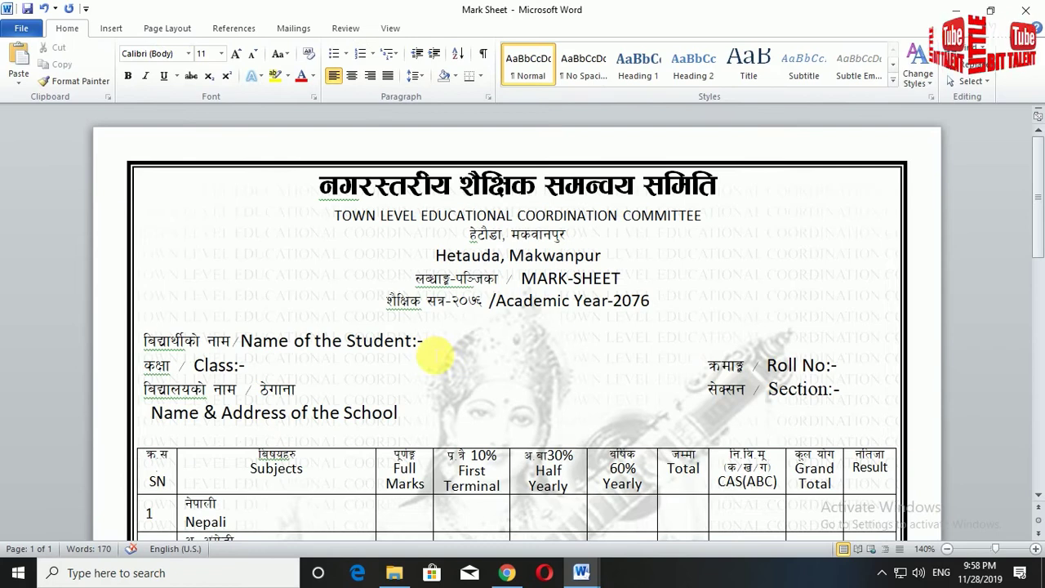
pyautogui.click(534, 300)
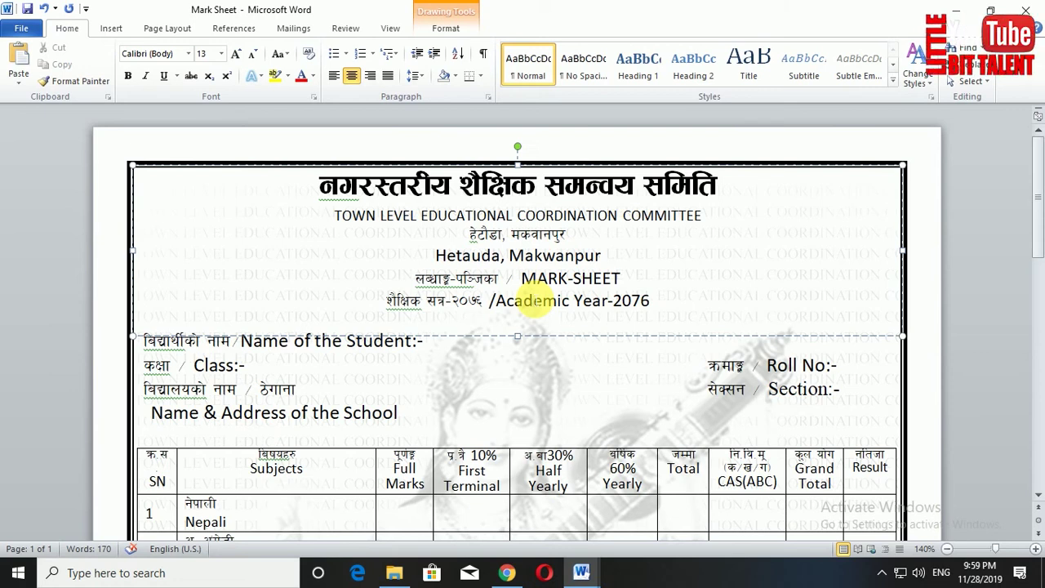
pyautogui.click(663, 300)
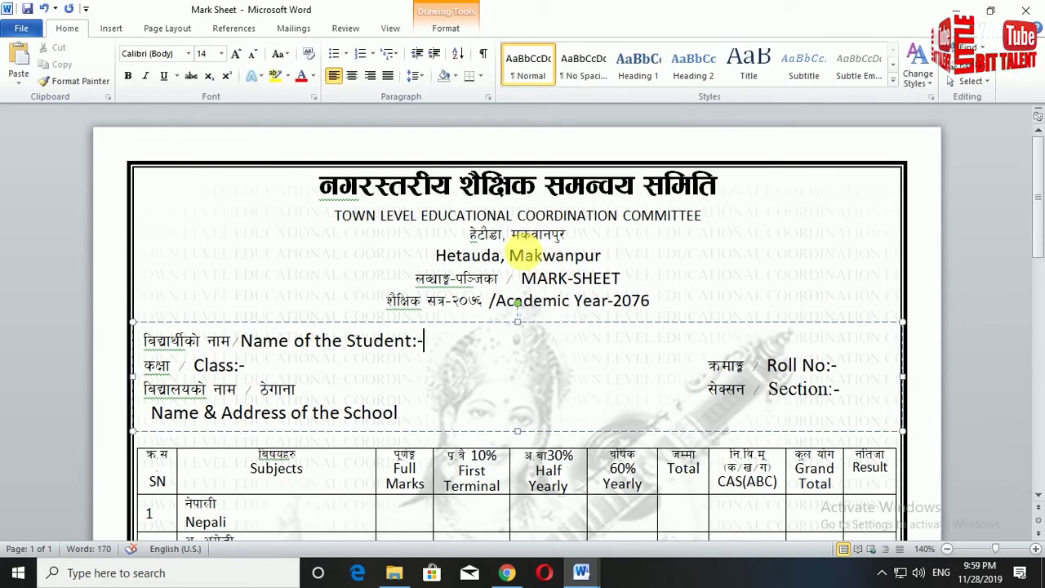
pyautogui.moveTo(581, 573)
pyautogui.click(635, 504)
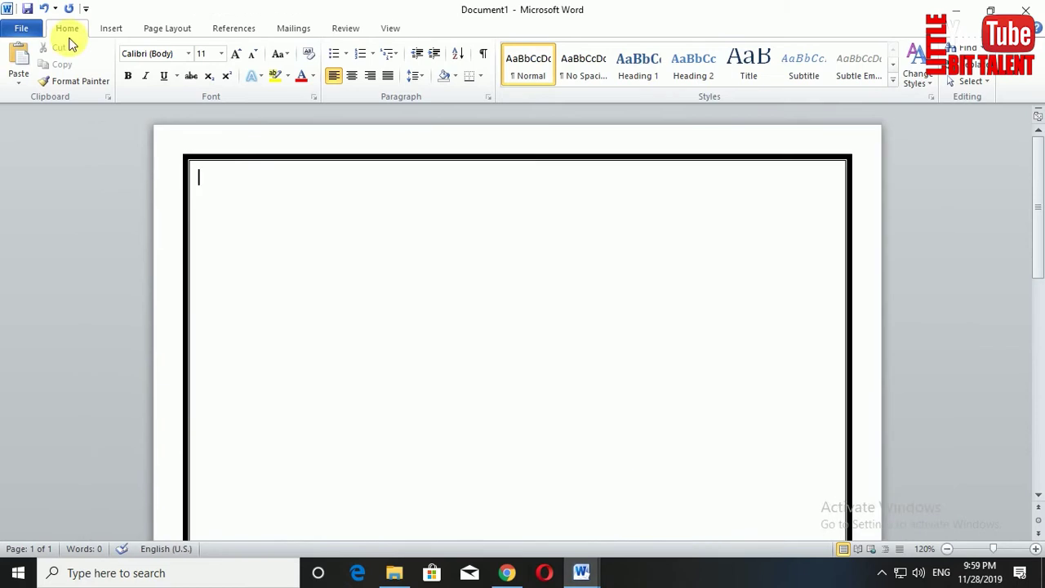
# Draw a text box across the top of the page, inside the border.
pyautogui.click(112, 30)
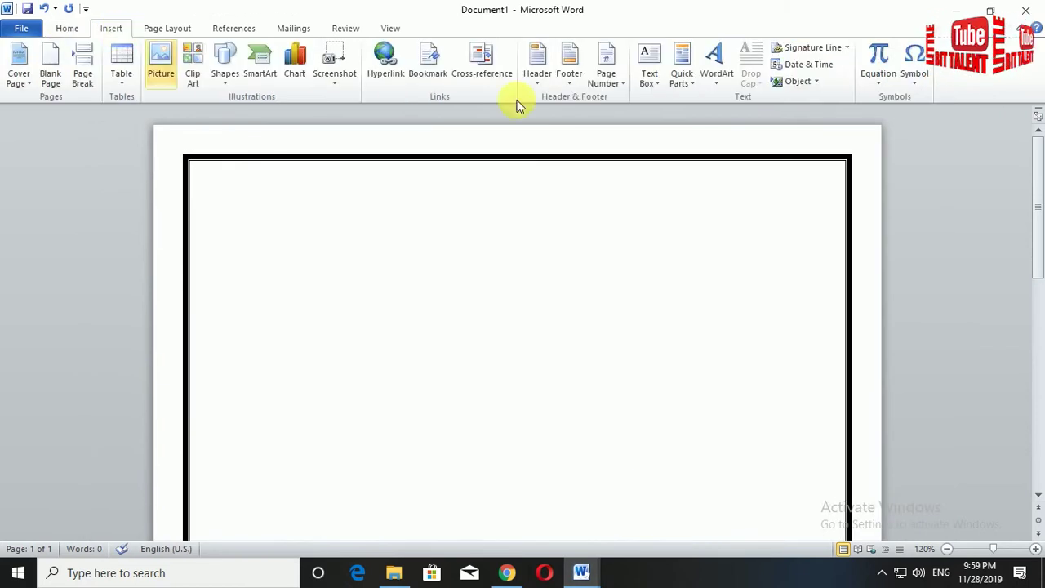
pyautogui.click(658, 87)
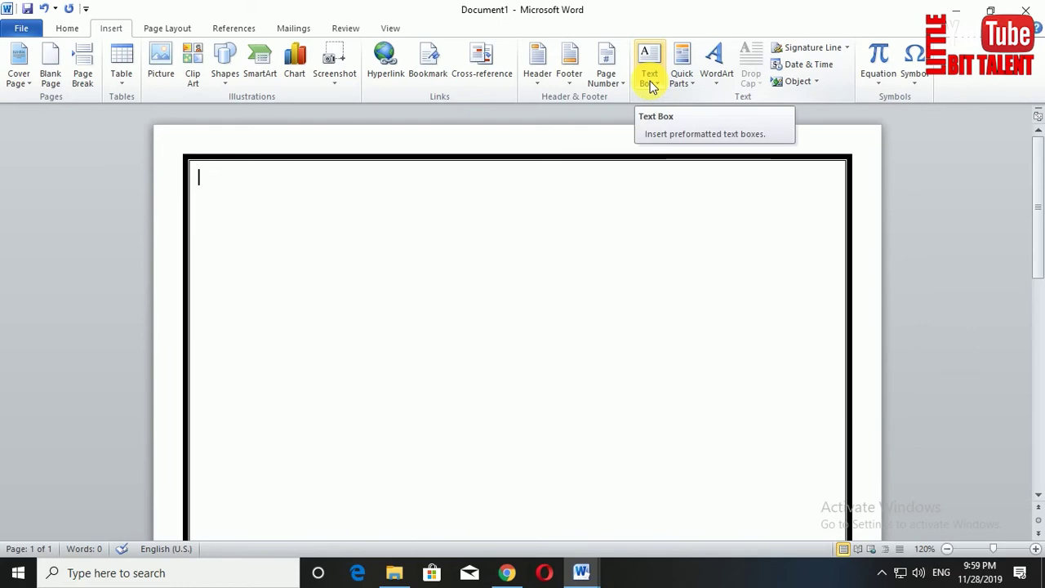
pyautogui.click(653, 87)
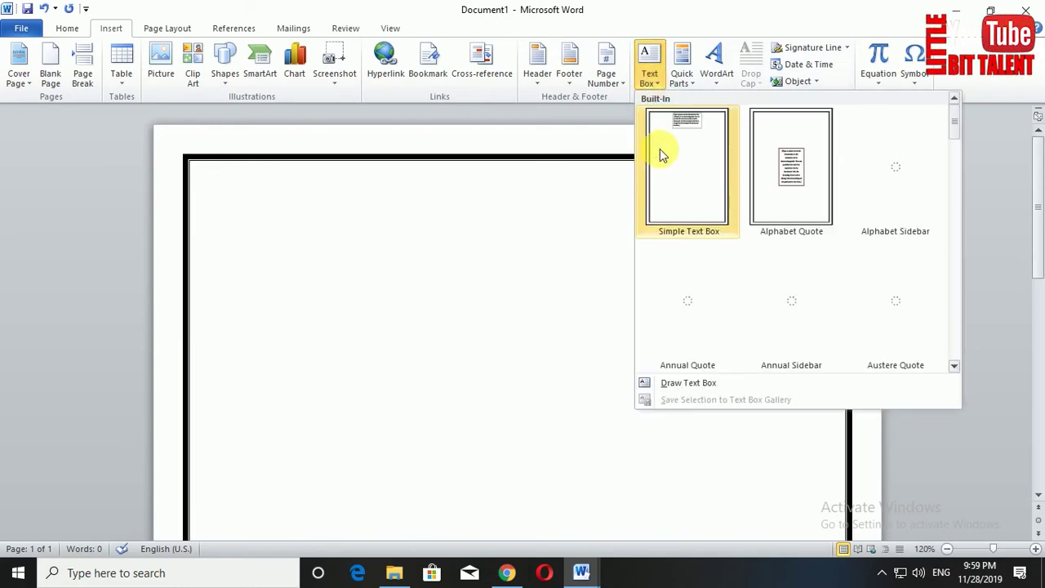
pyautogui.click(686, 389)
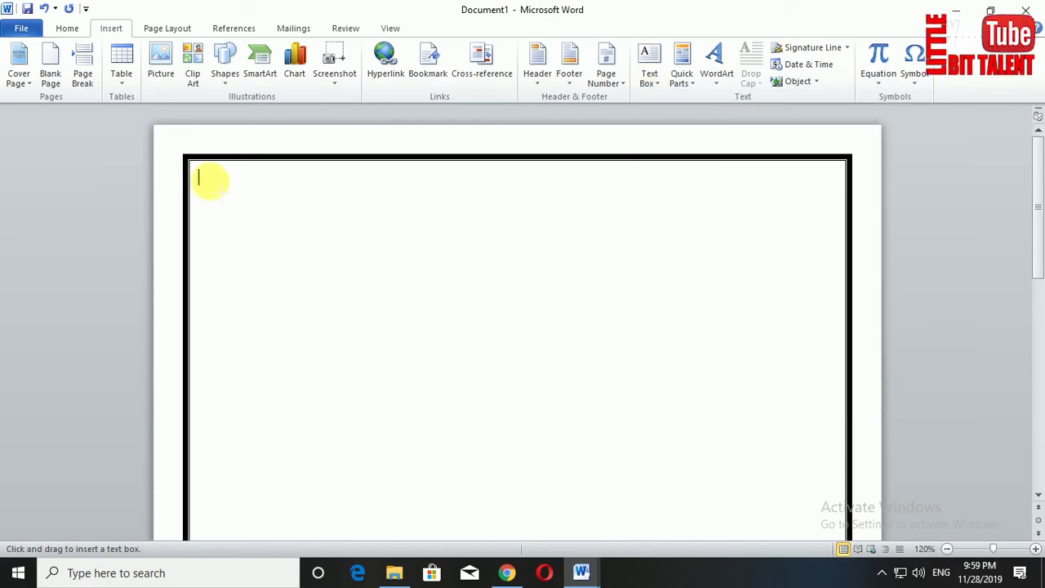
pyautogui.moveTo(201, 173); pyautogui.dragTo(834, 340)
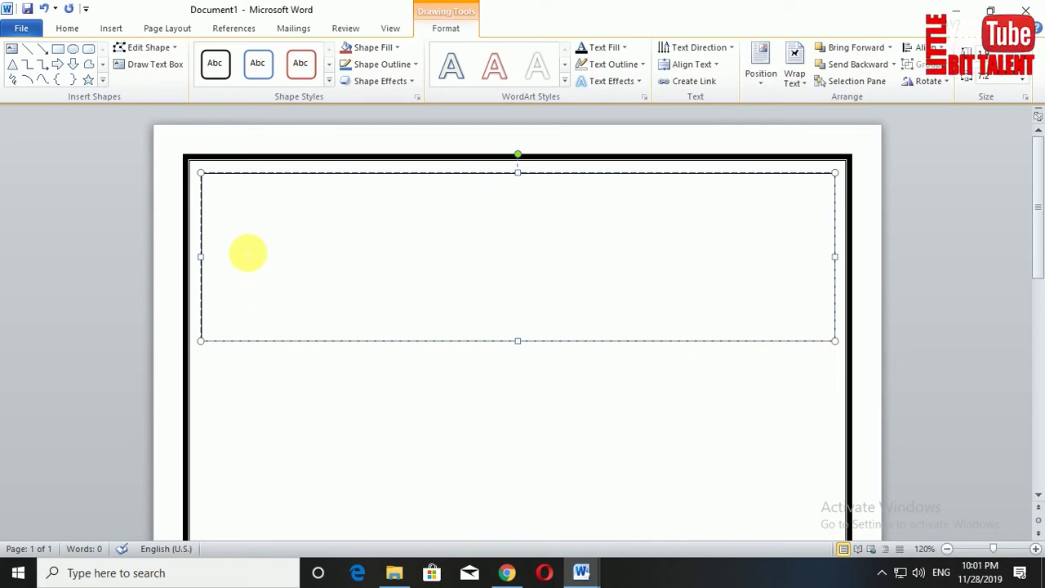
pyautogui.click(465, 368)
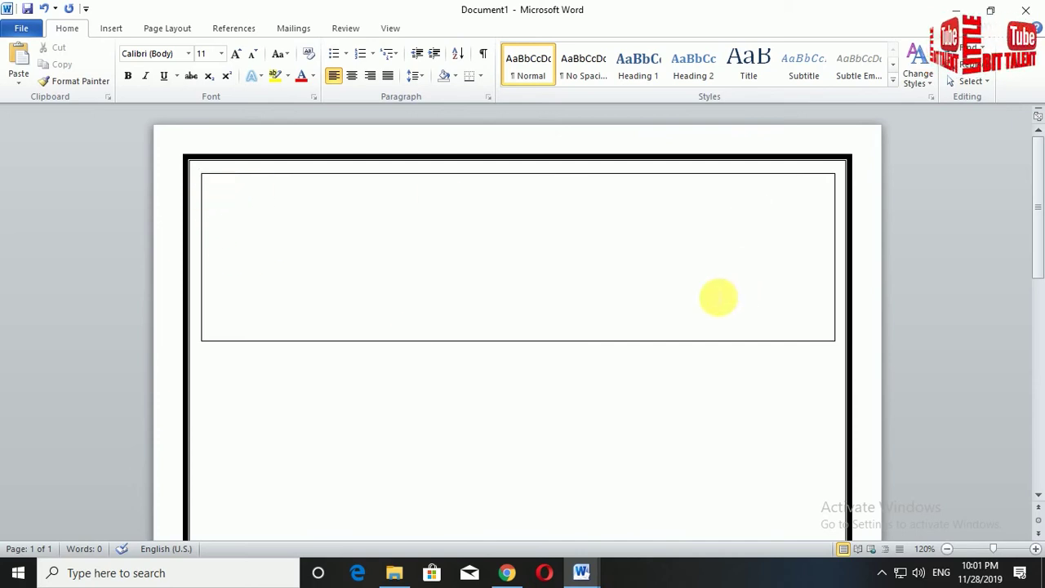
# Set the top text box's Shape Outline to No Outline.
pyautogui.click(287, 209)
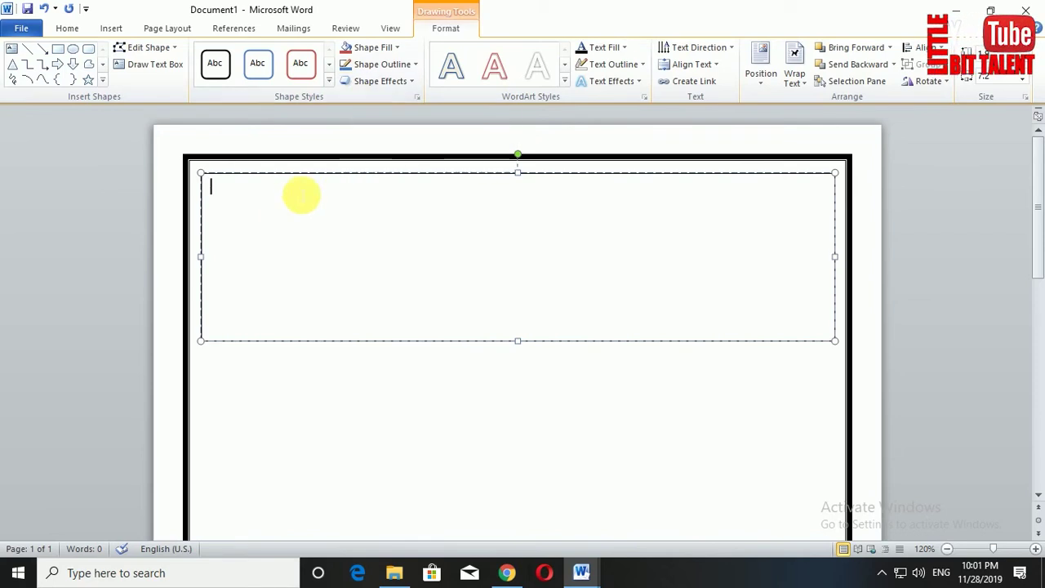
pyautogui.click(393, 66)
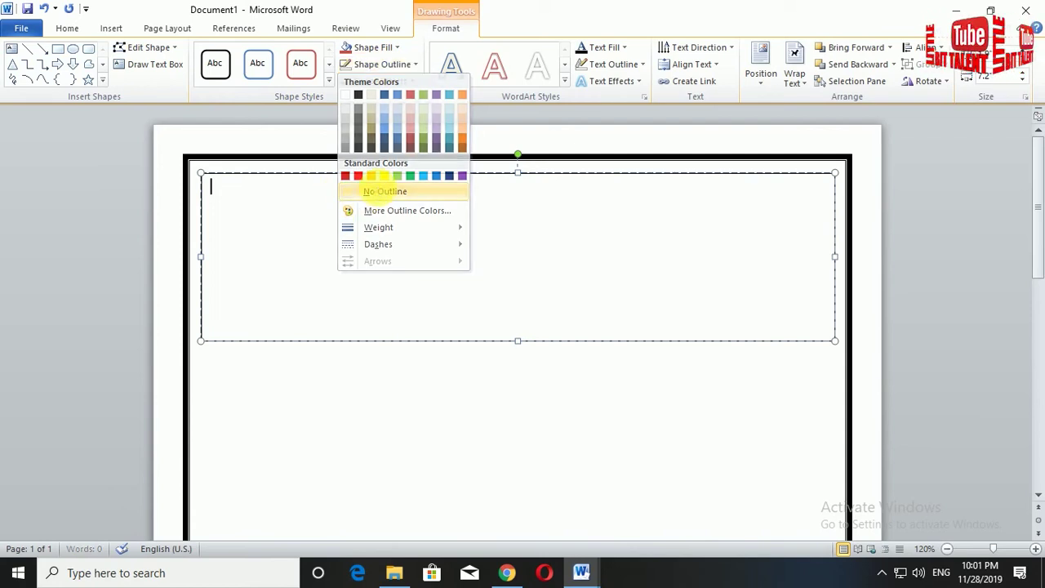
pyautogui.click(378, 191)
pyautogui.click(551, 418)
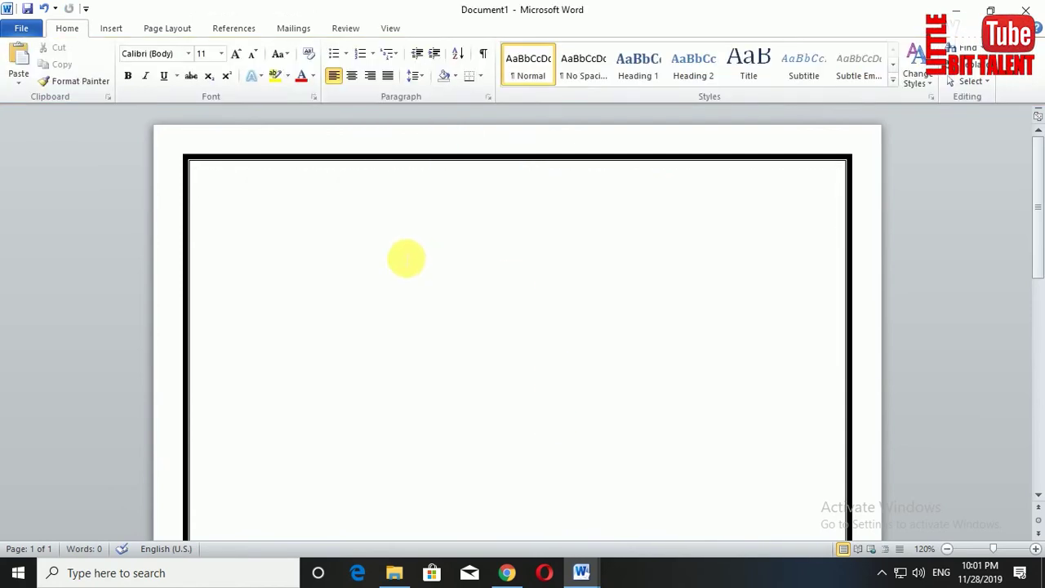
# Make the text box slightly shorter, then delete and restore it twice with undo.
pyautogui.click(794, 231)
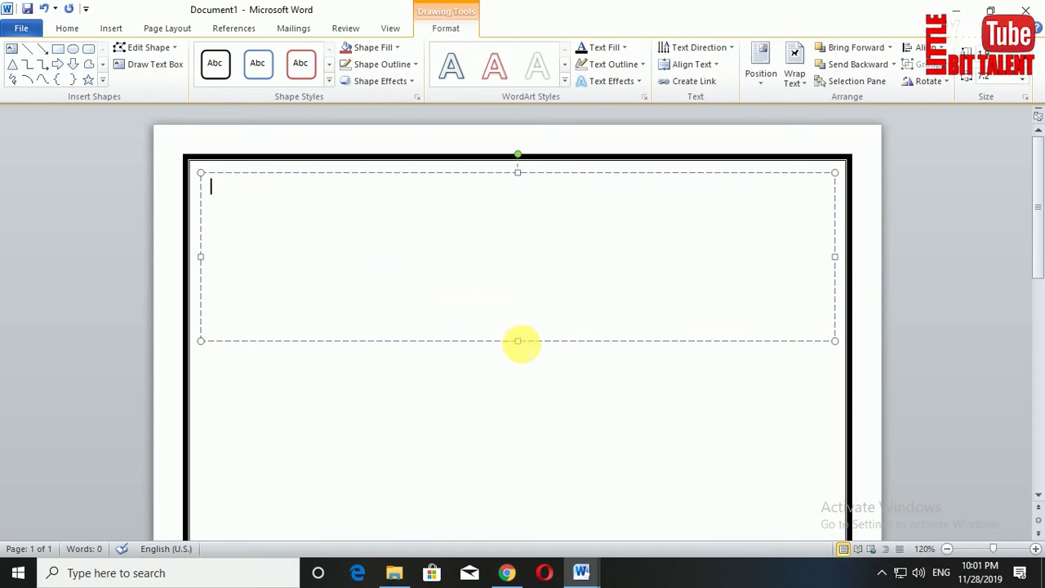
pyautogui.moveTo(523, 349); pyautogui.dragTo(519, 328)
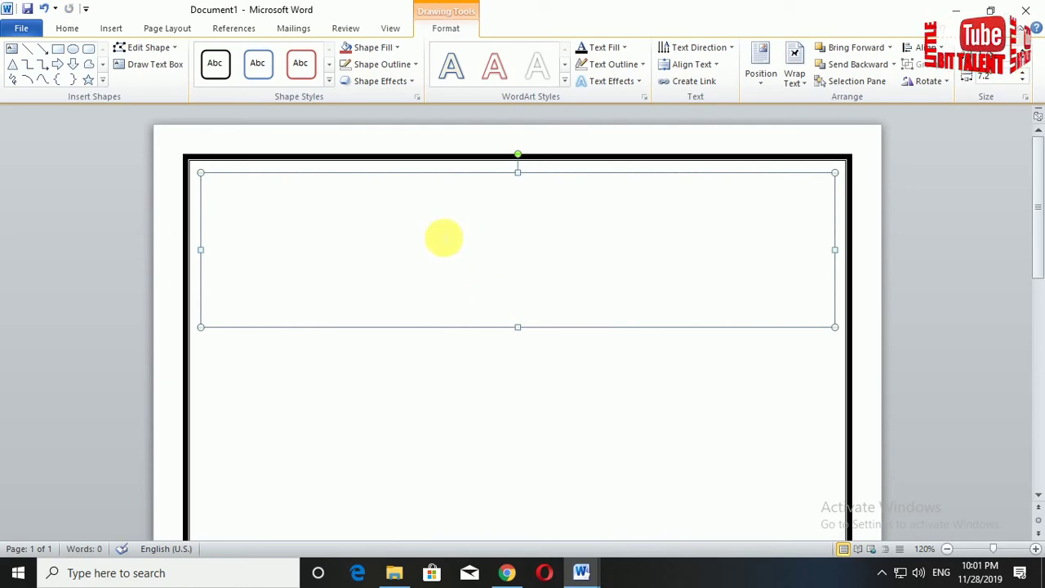
pyautogui.press('Delete')
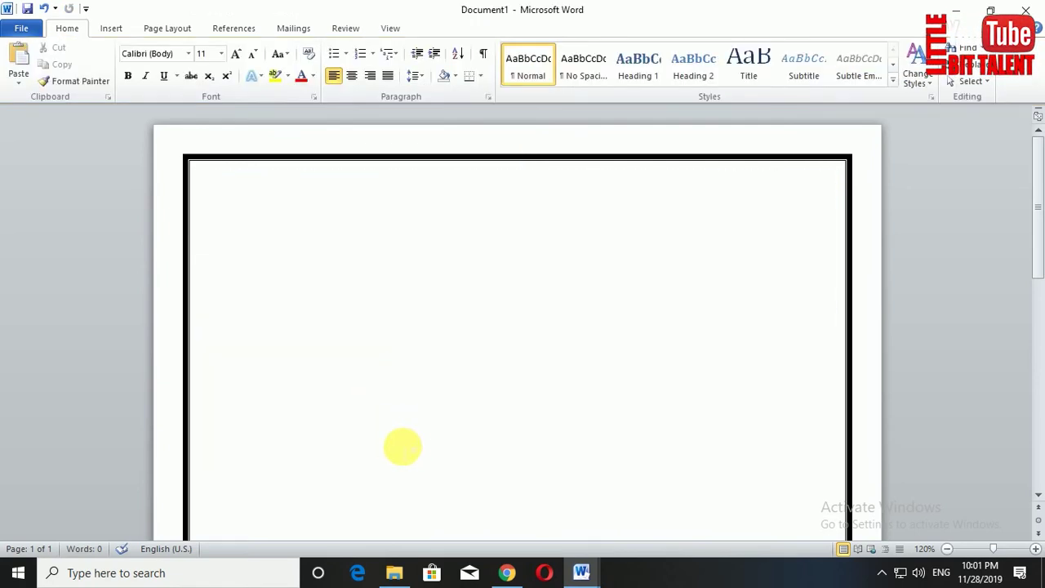
pyautogui.hotkey('ctrl', 'z')
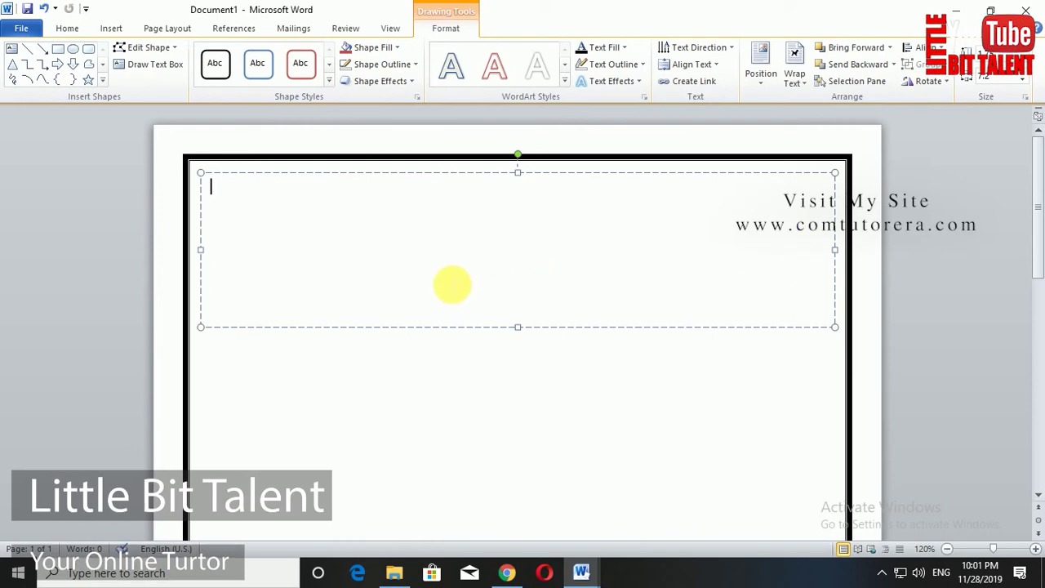
pyautogui.press('Delete')
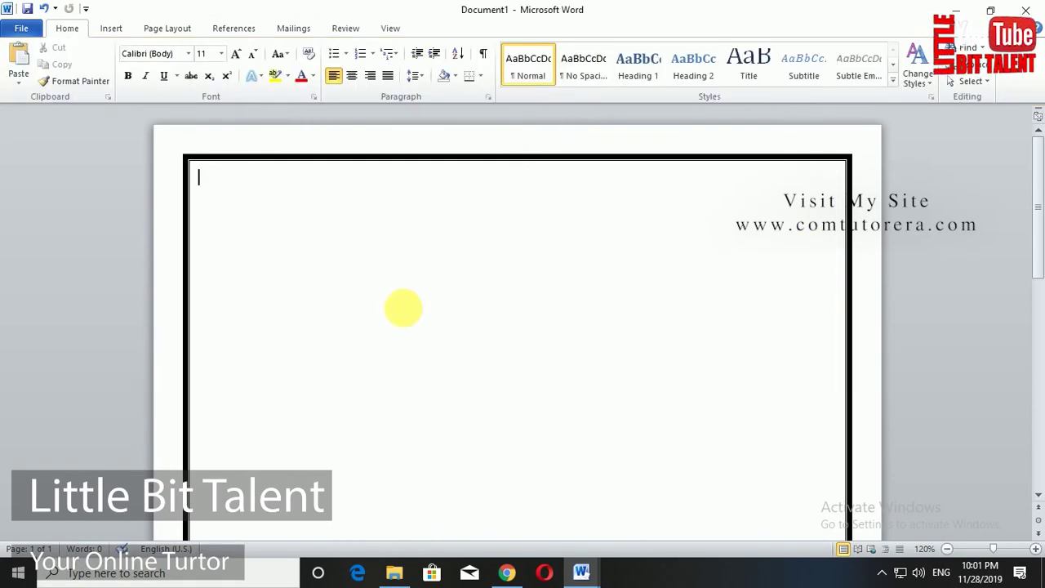
pyautogui.hotkey('ctrl', 'z')
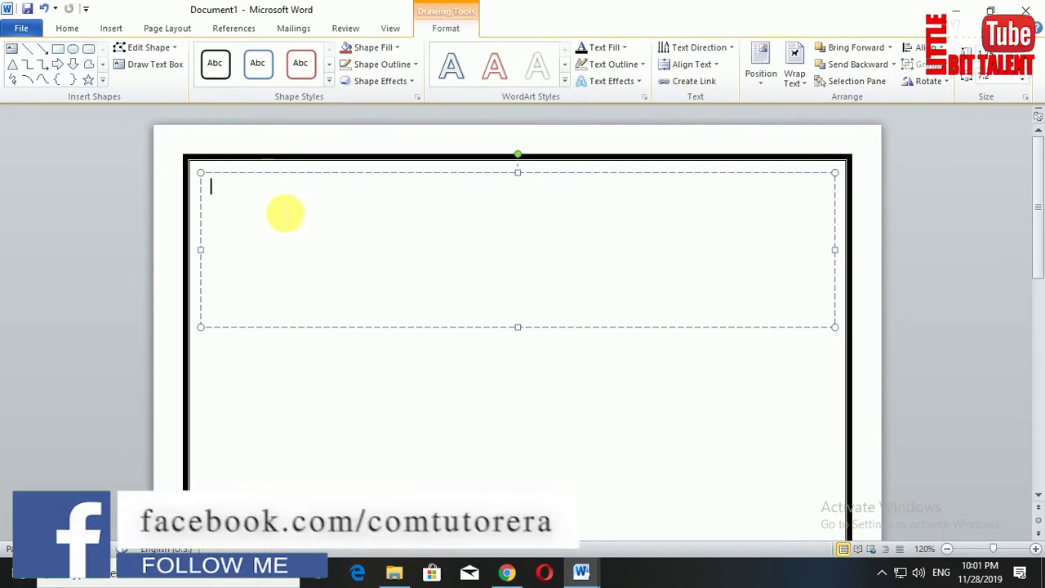
# Set the Page Color to Black, after briefly trying dark blue.
pyautogui.click(377, 47)
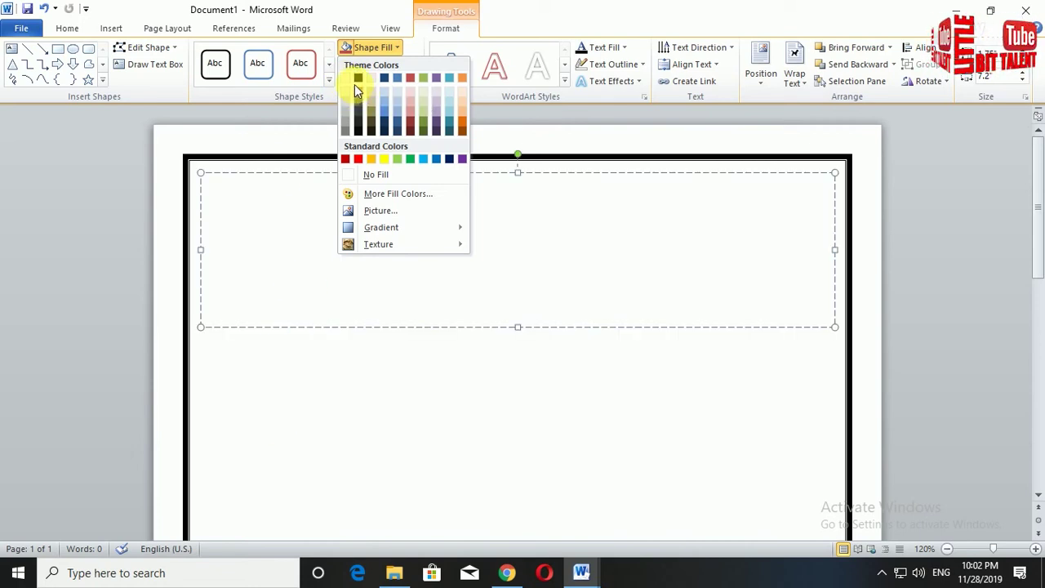
pyautogui.click(274, 235)
pyautogui.click(408, 385)
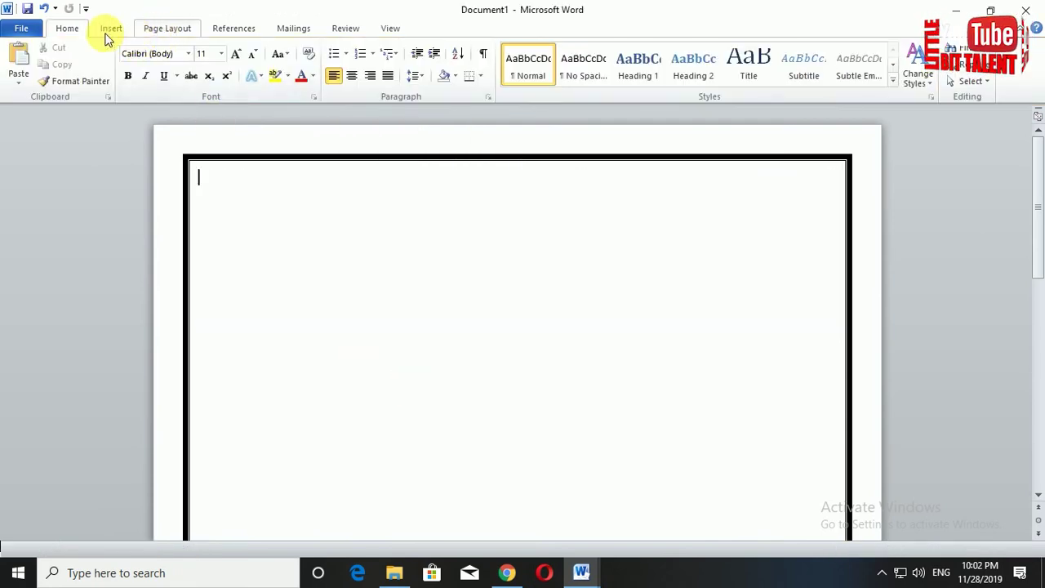
pyautogui.click(173, 31)
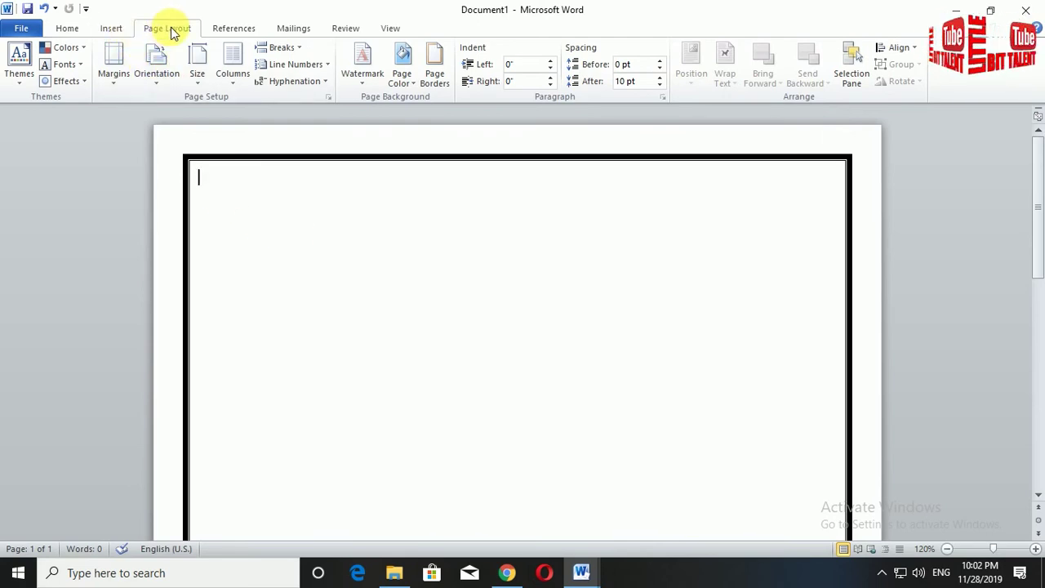
pyautogui.click(412, 82)
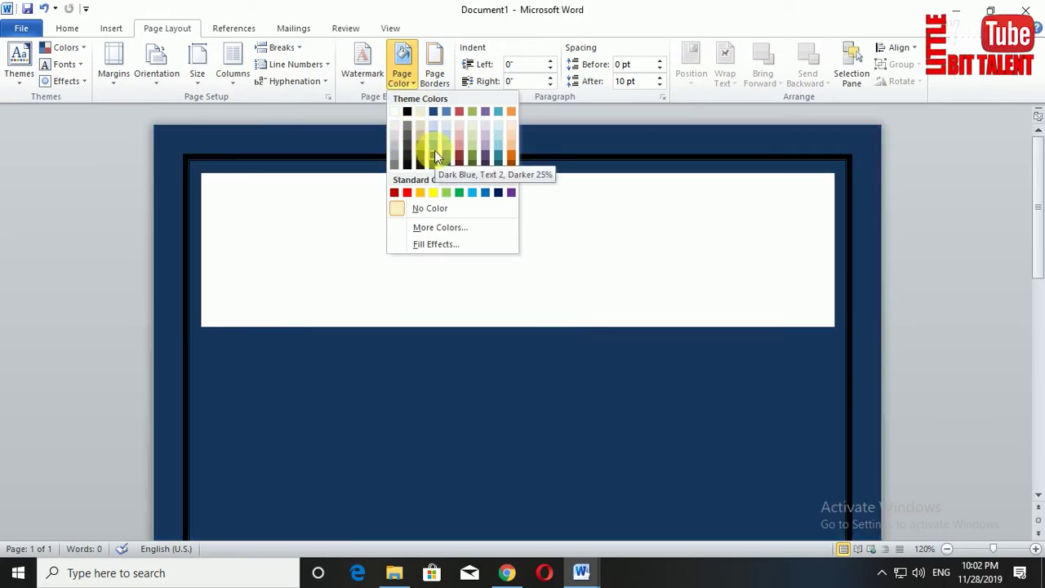
pyautogui.click(434, 155)
pyautogui.click(410, 85)
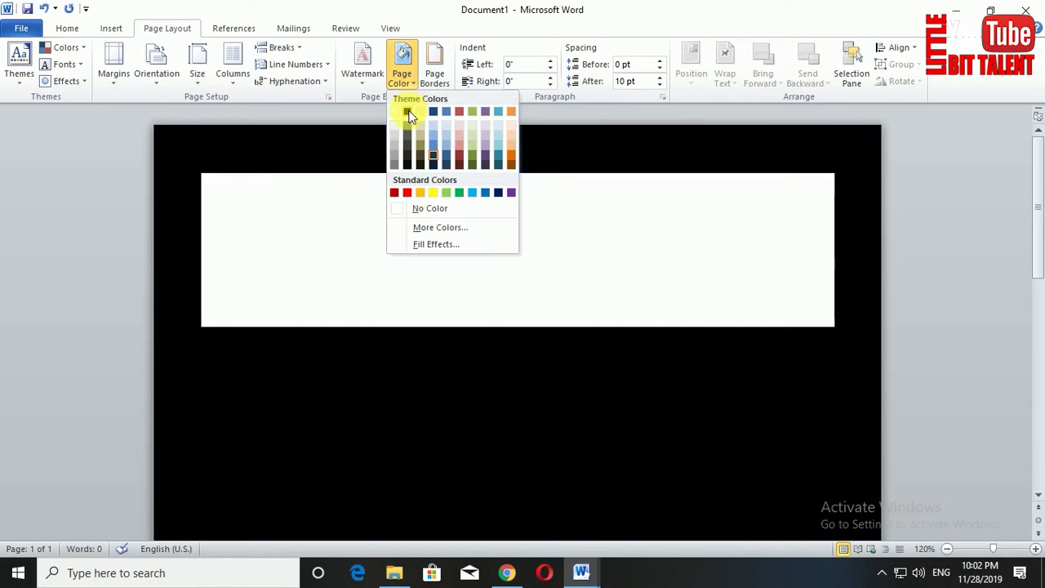
pyautogui.click(408, 110)
# Select the white text box at the top of the page.
pyautogui.click(523, 294)
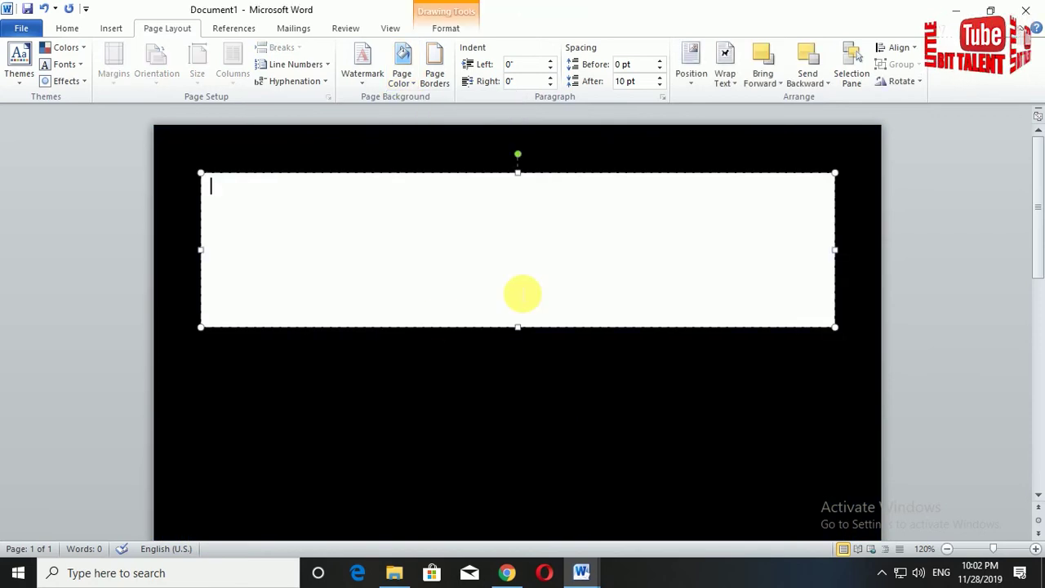
pyautogui.click(761, 406)
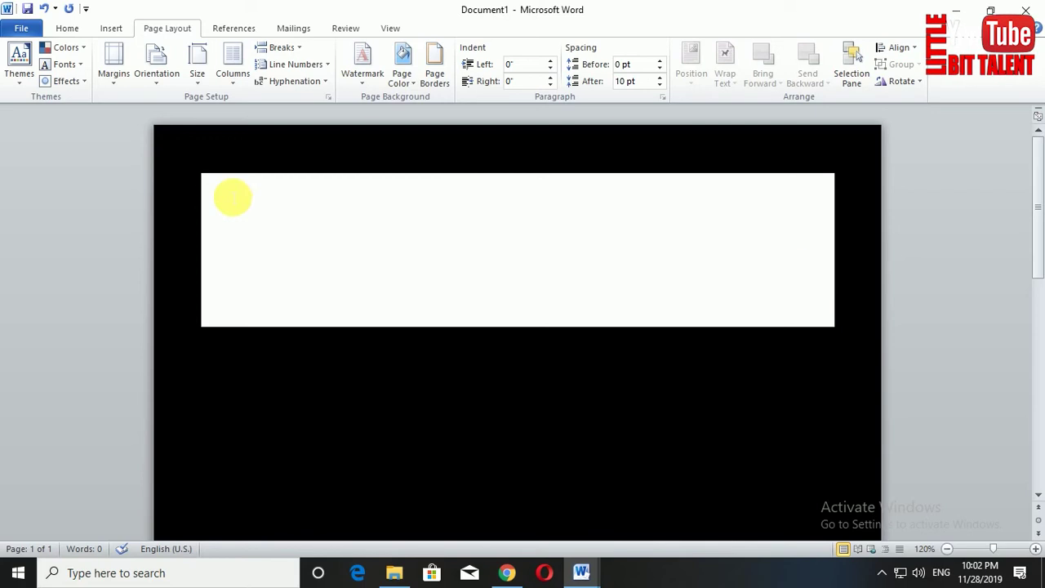
pyautogui.click(278, 228)
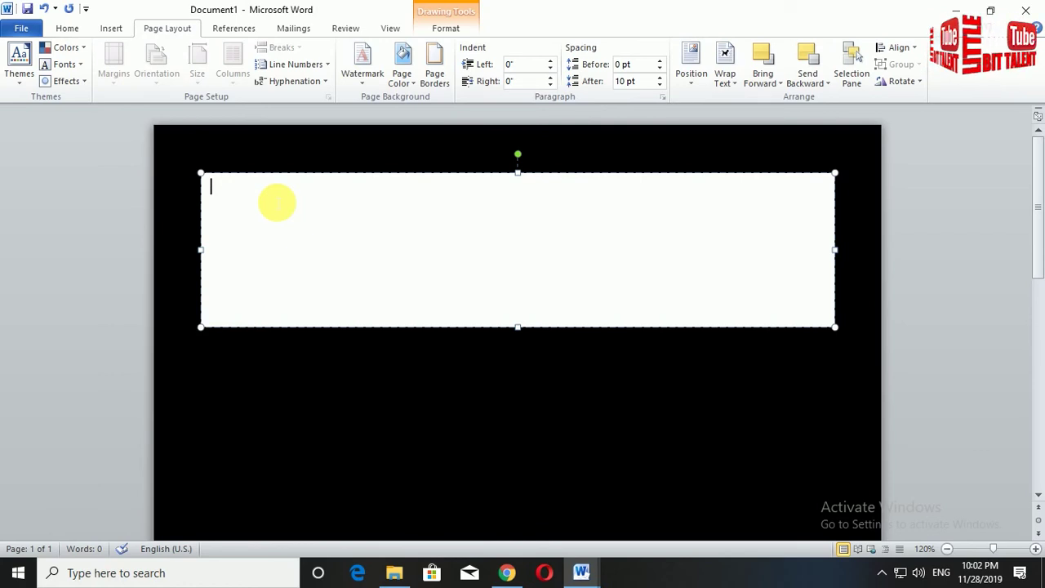
# Fill the top text box black using Shape Fill.
pyautogui.click(75, 32)
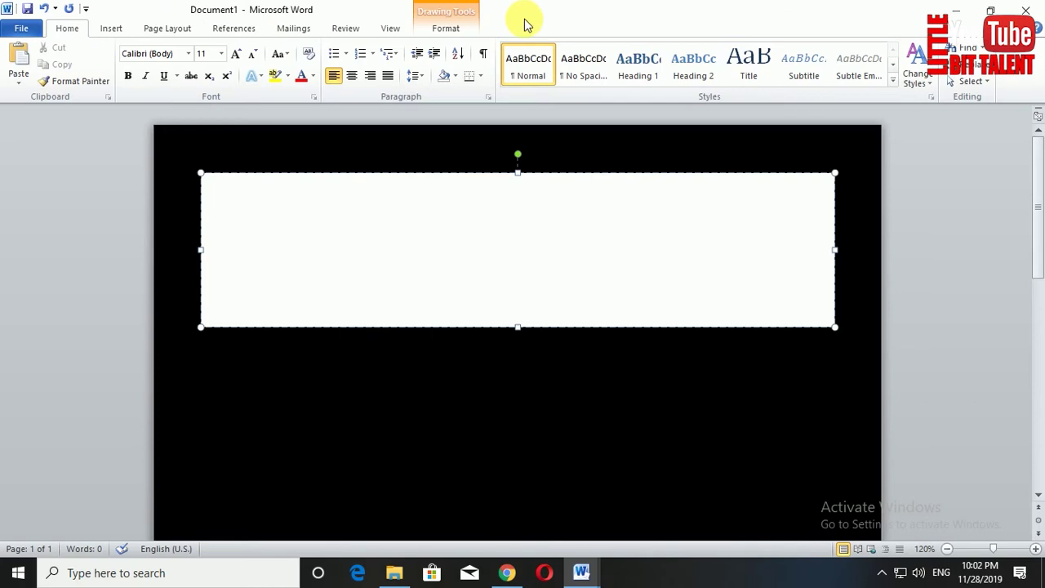
pyautogui.click(445, 28)
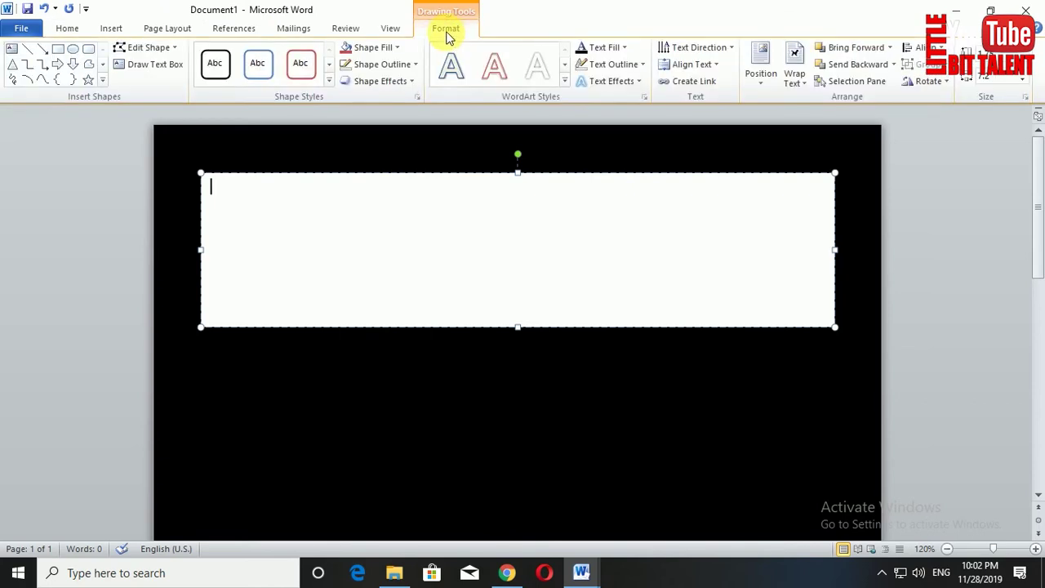
pyautogui.click(380, 49)
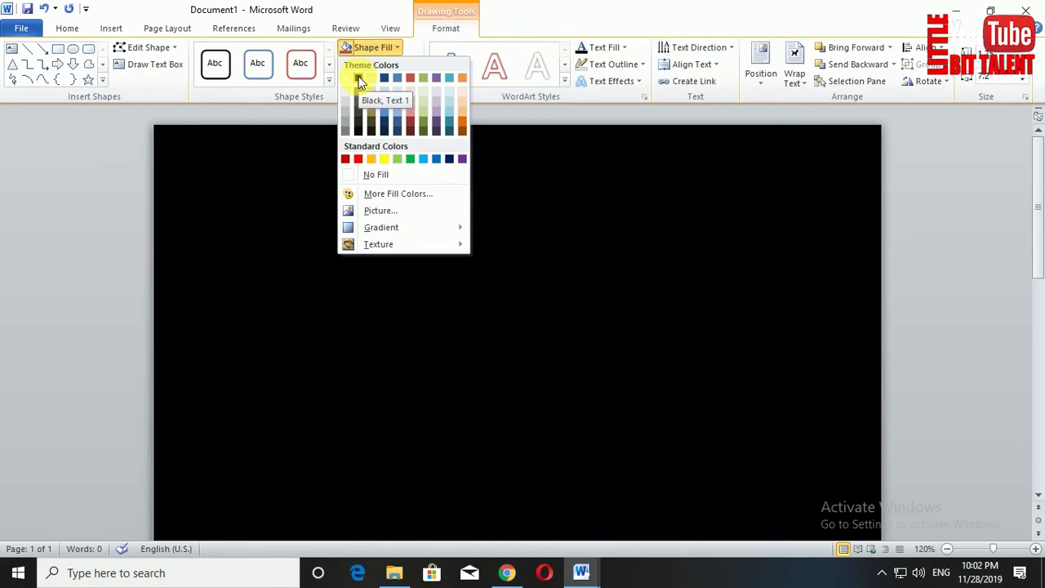
pyautogui.click(359, 80)
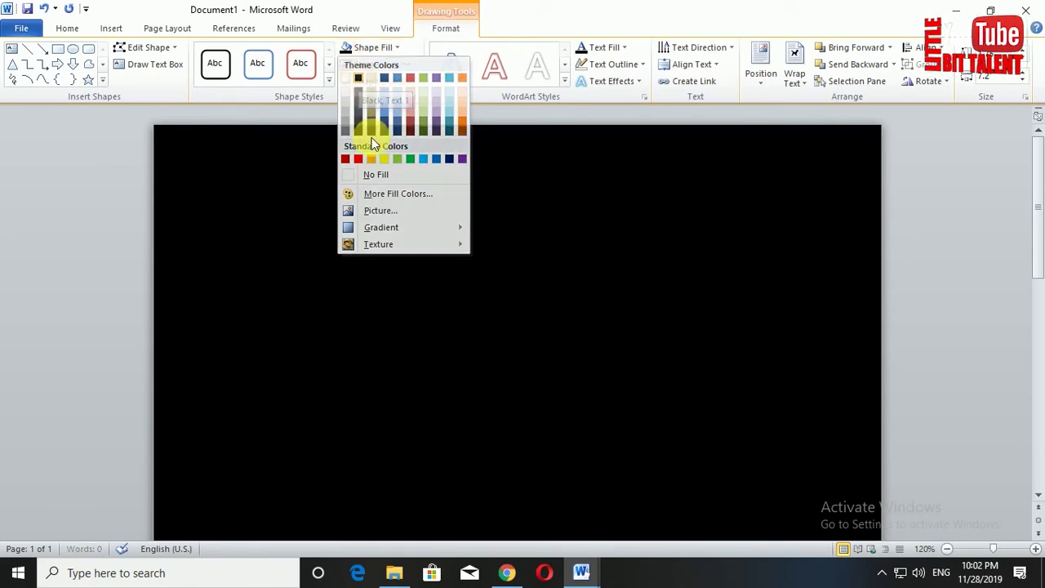
pyautogui.click(485, 426)
pyautogui.click(436, 250)
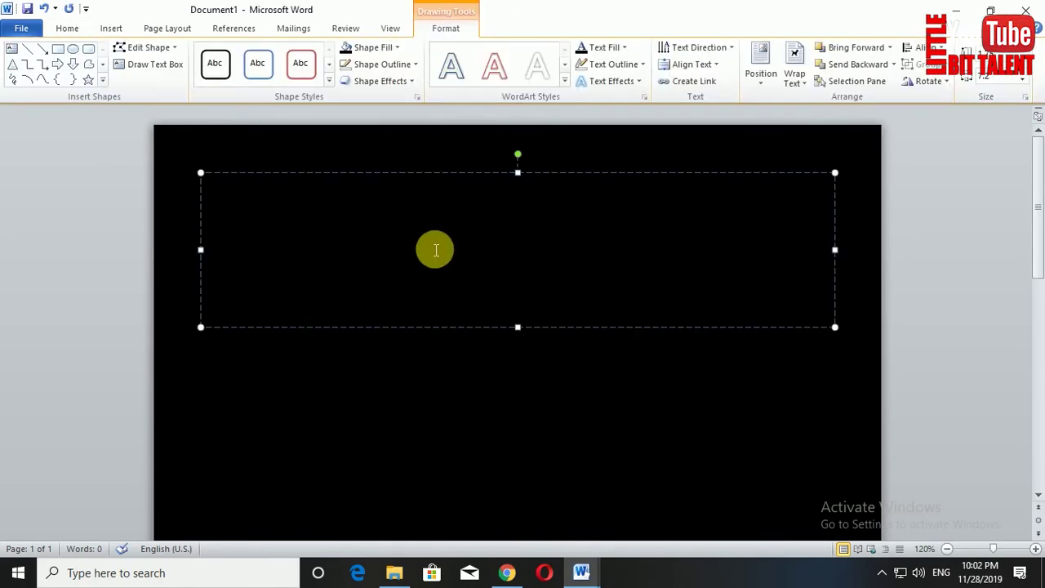
pyautogui.click(385, 47)
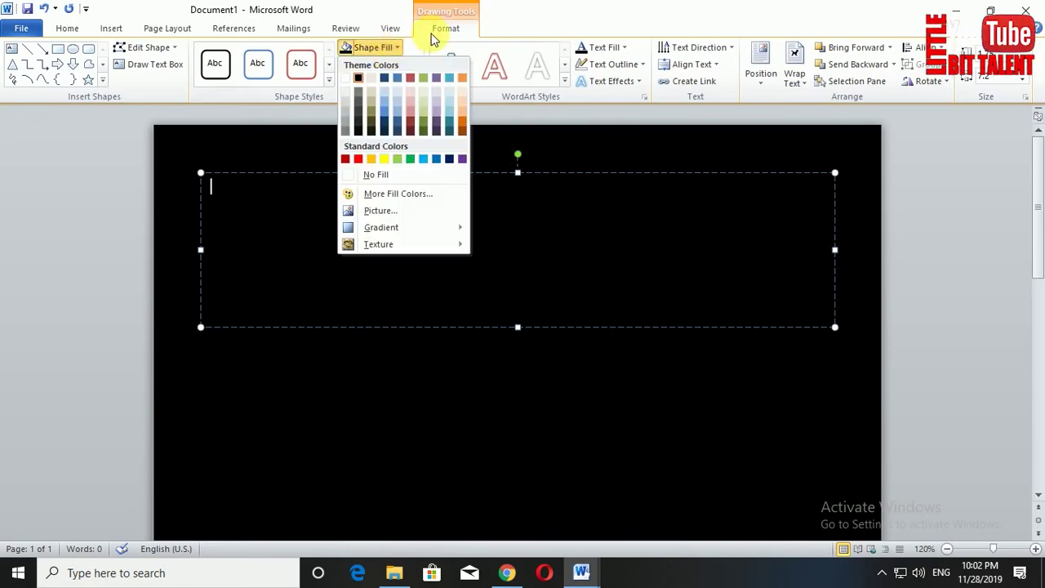
pyautogui.click(240, 98)
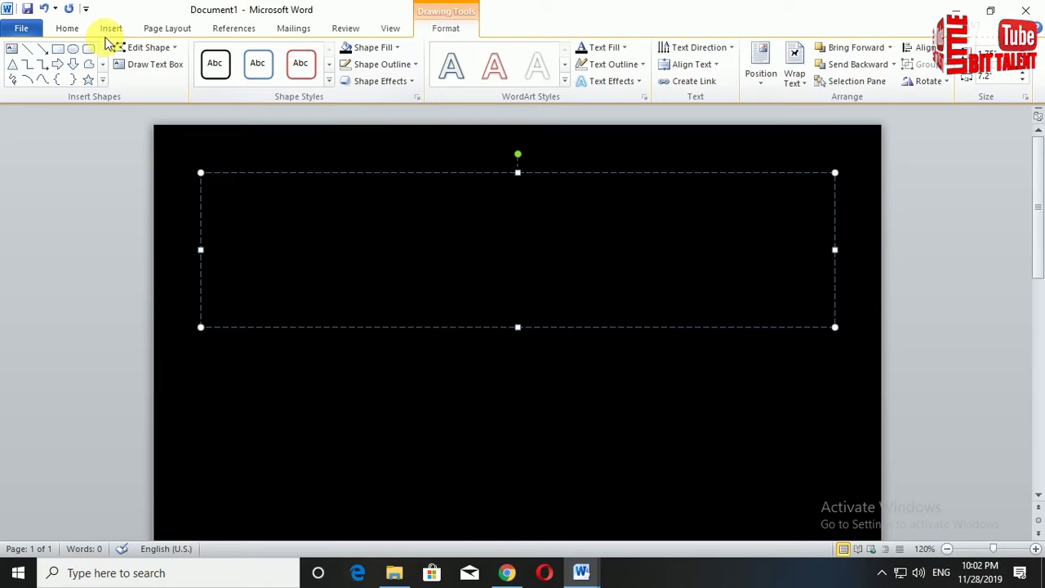
# Set Page Color to No Color and the text box's Shape Fill to No Fill.
pyautogui.click(162, 29)
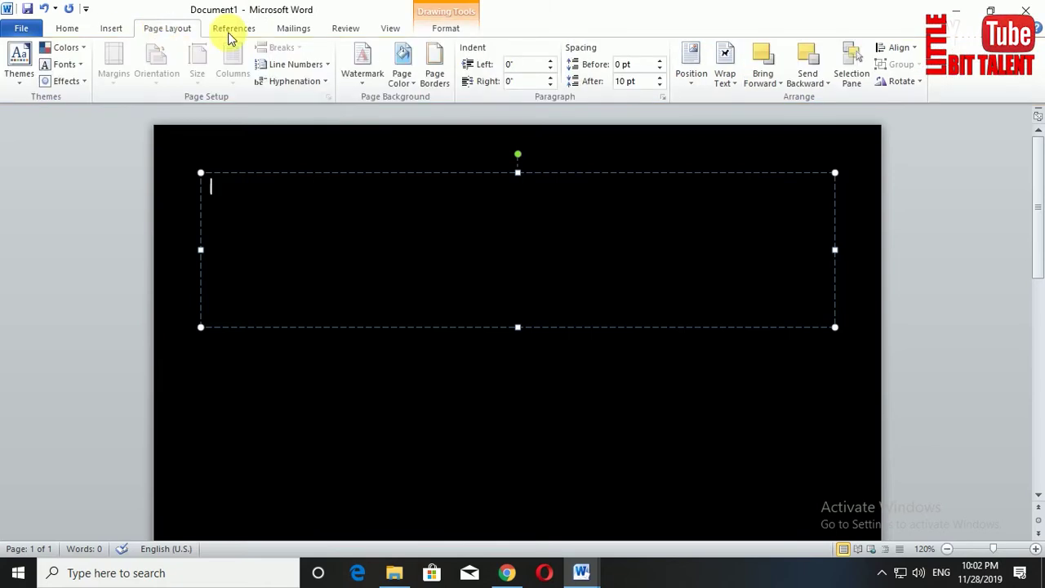
pyautogui.click(408, 78)
pyautogui.click(465, 296)
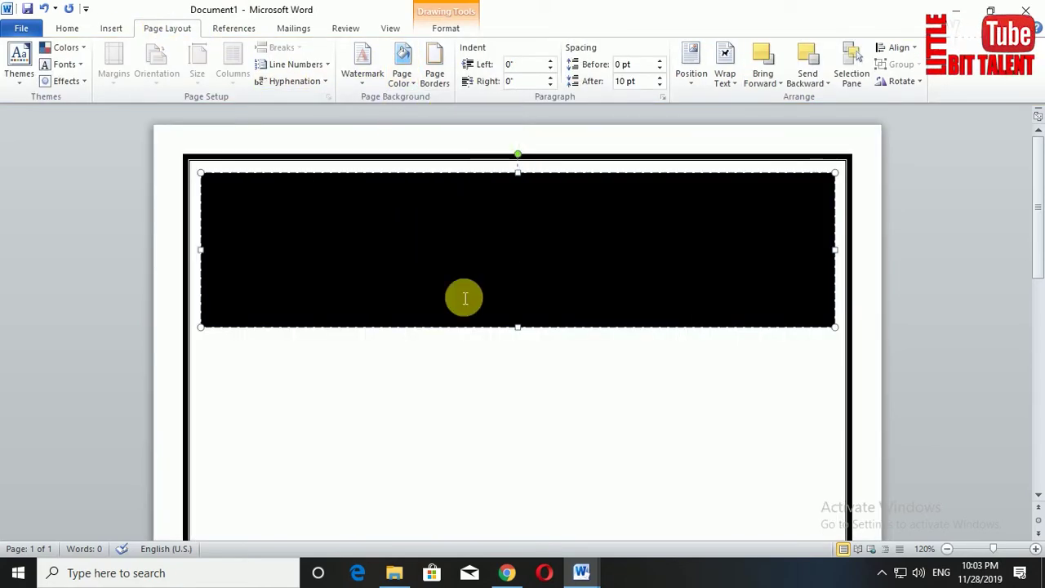
pyautogui.click(445, 29)
pyautogui.click(381, 50)
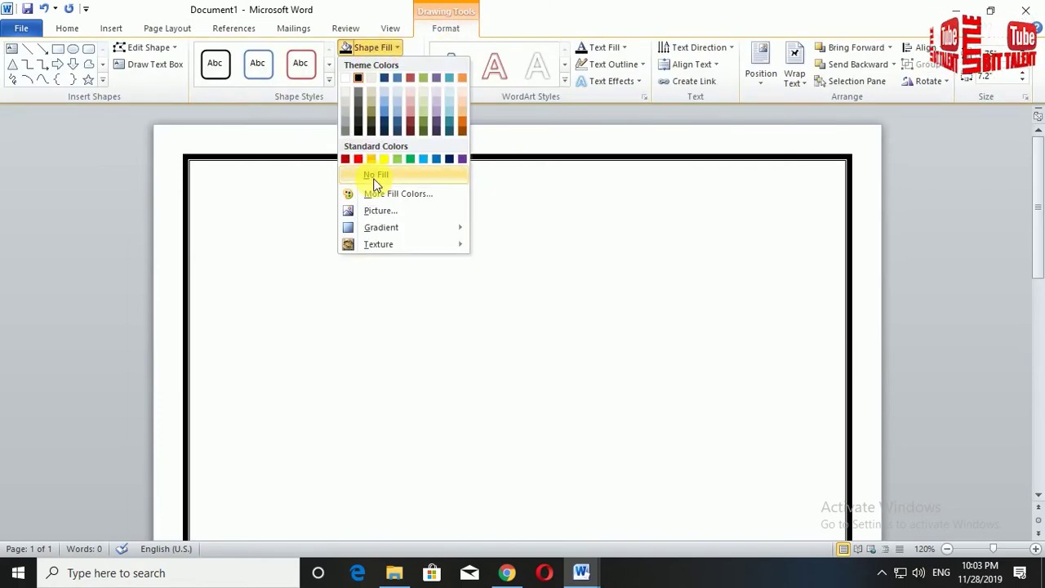
pyautogui.click(375, 175)
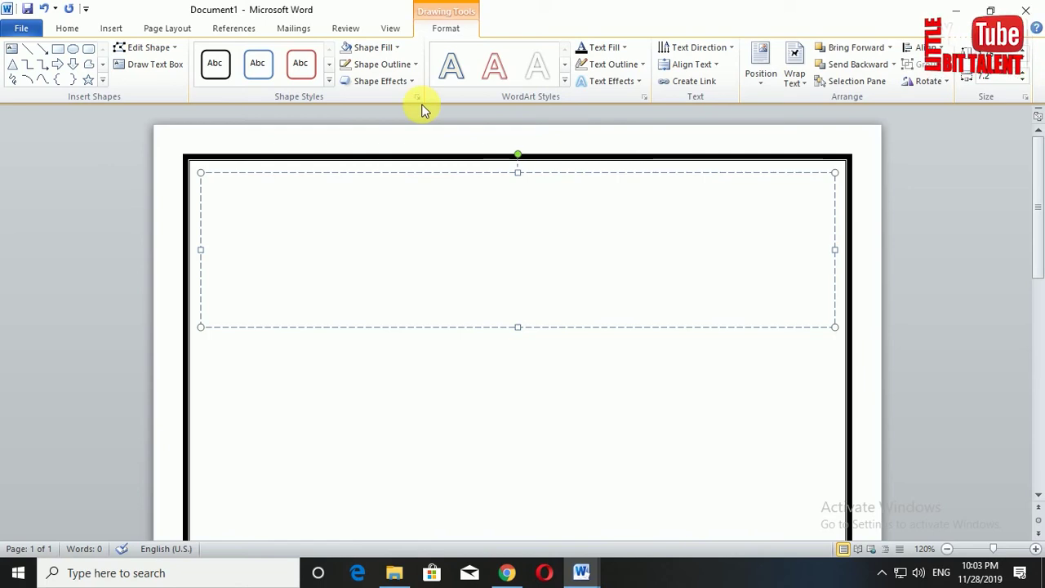
# Copy the committee header text from Mark Sheet and paste it into Document1's top text box.
pyautogui.moveTo(589, 576)
pyautogui.click(513, 496)
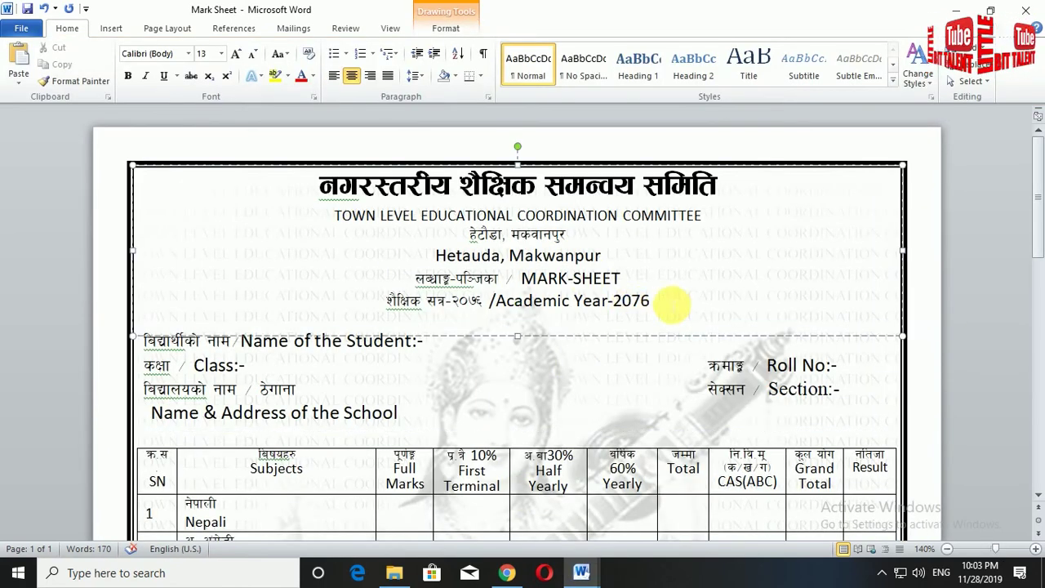
pyautogui.hotkey('ctrl', 'a')
pyautogui.click(518, 280)
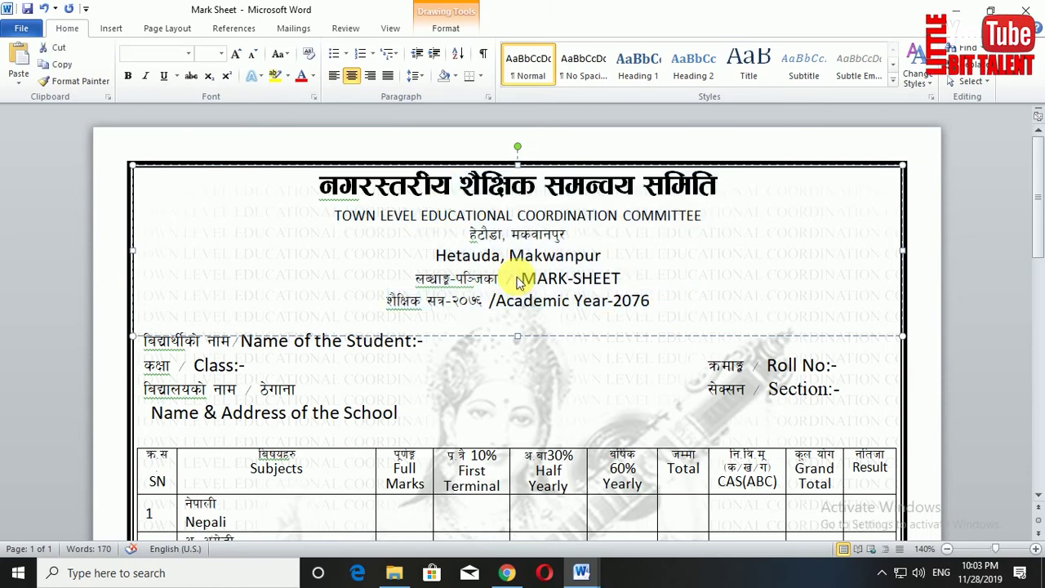
pyautogui.hotkey('ctrl', 'a')
pyautogui.hotkey('ctrl', 'c')
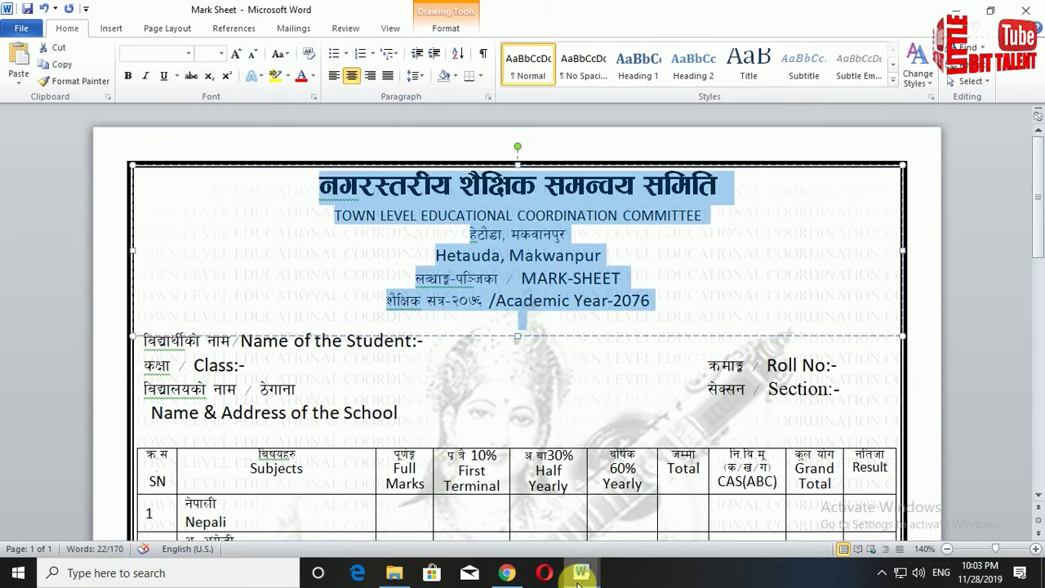
pyautogui.click(594, 572)
pyautogui.click(457, 226)
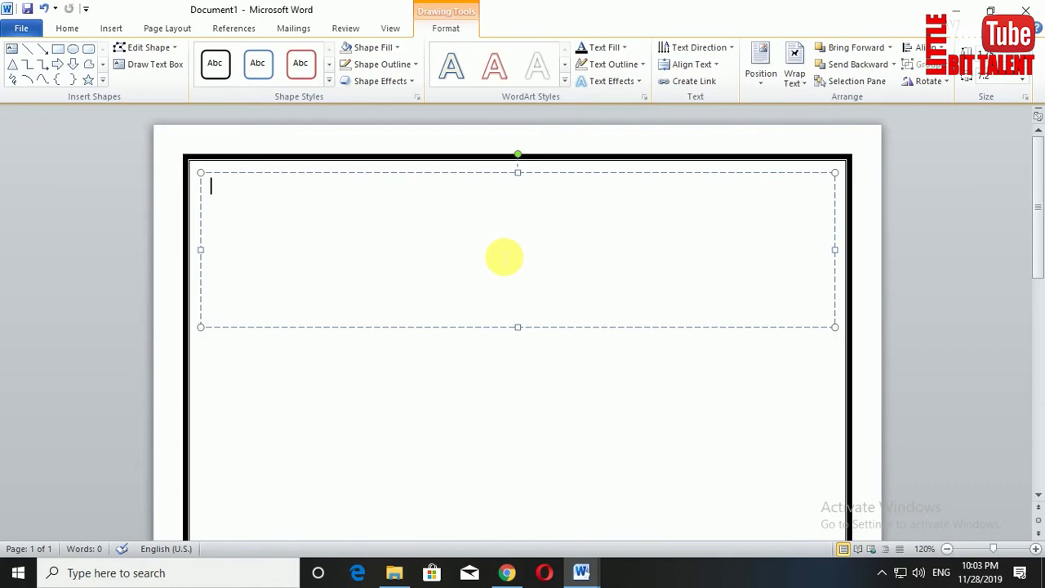
pyautogui.hotkey('ctrl', 'v')
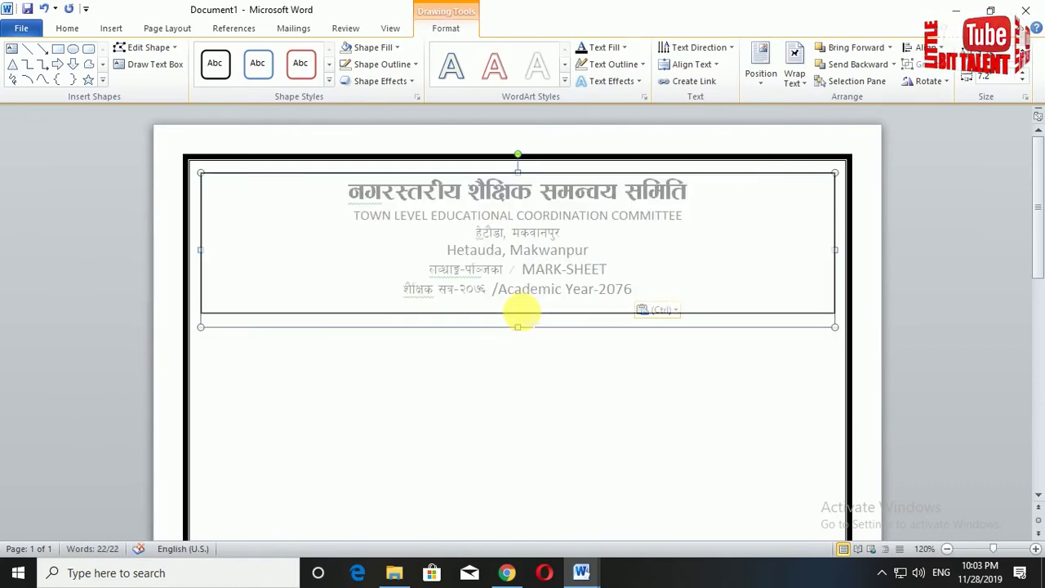
pyautogui.click(533, 385)
# Move the header text box slightly higher on the page.
pyautogui.click(566, 268)
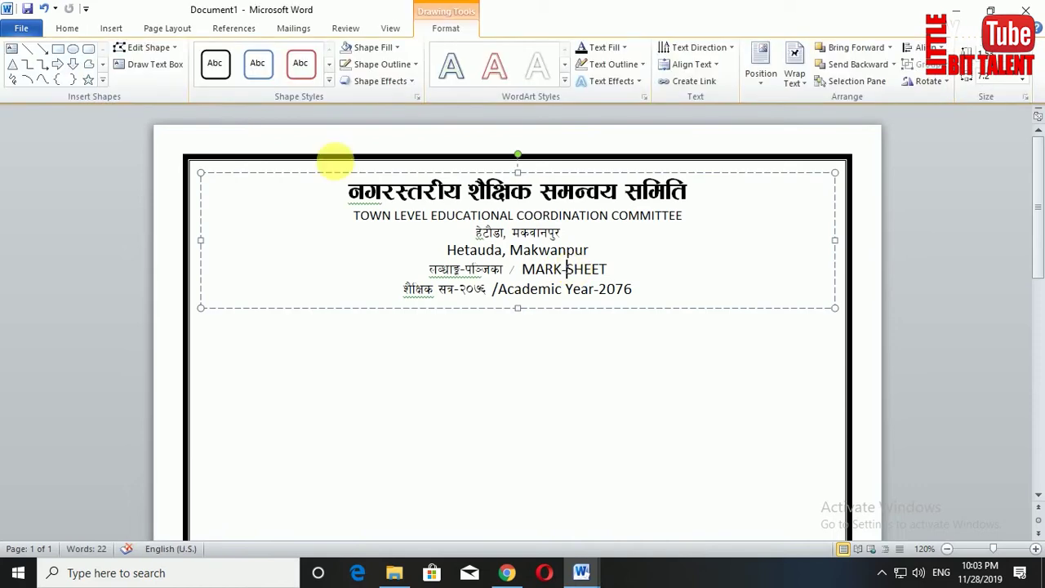
pyautogui.click(67, 28)
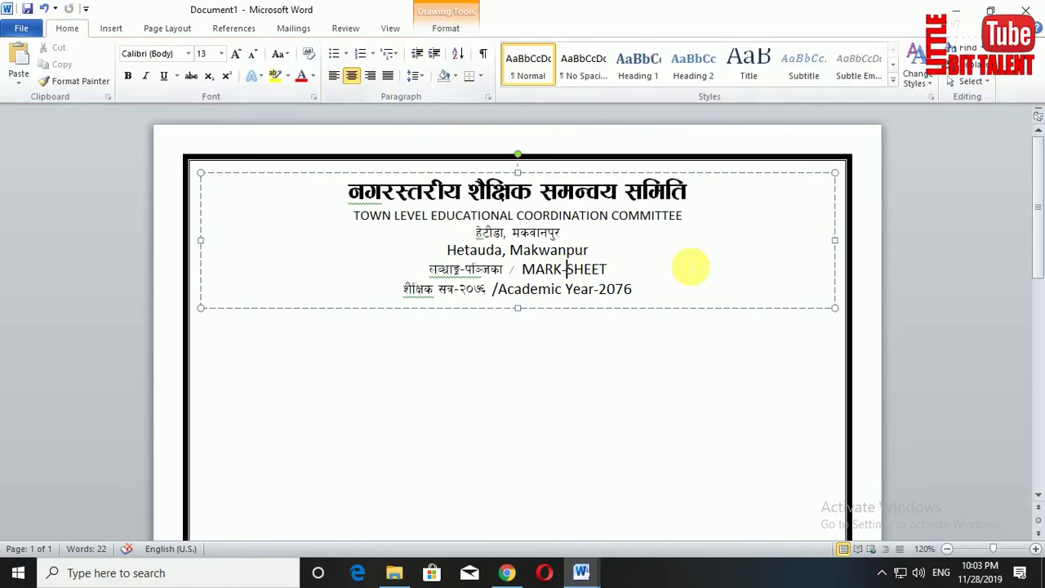
pyautogui.click(579, 178)
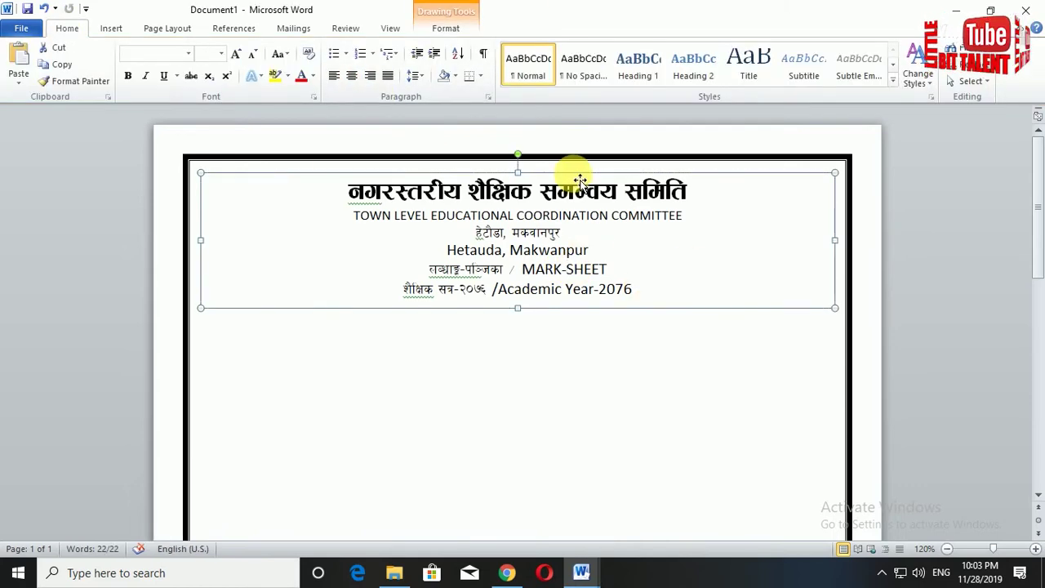
pyautogui.moveTo(579, 191); pyautogui.dragTo(577, 180)
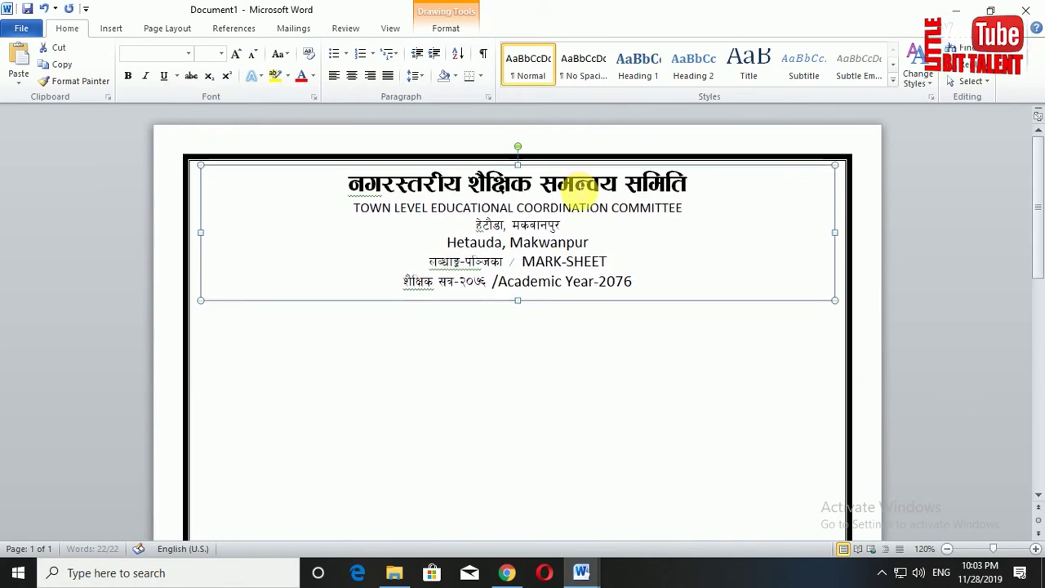
pyautogui.click(531, 346)
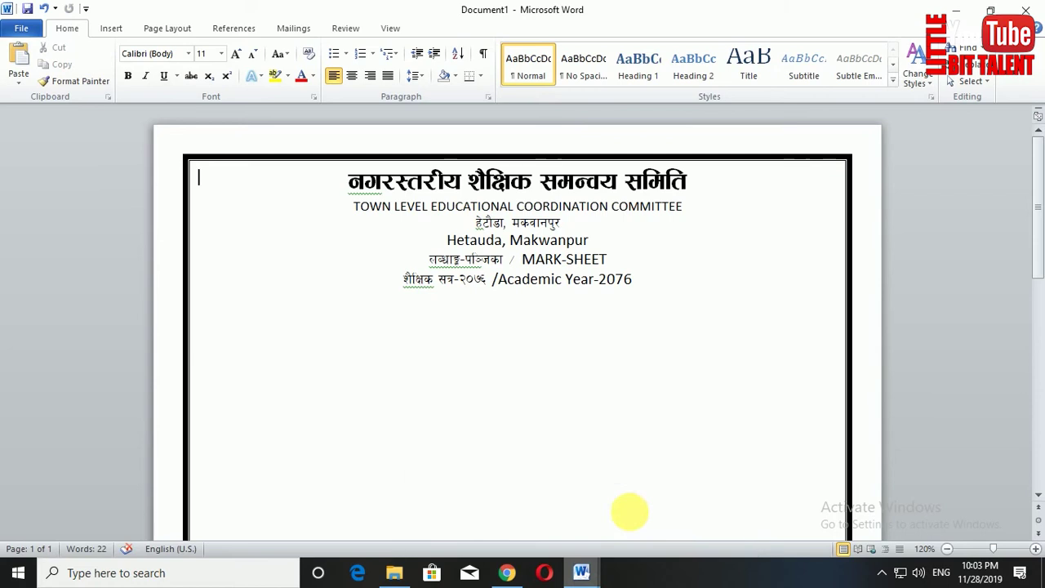
# In Mark Sheet, select the faded background image and the student-info text box.
pyautogui.moveTo(581, 572)
pyautogui.click(525, 518)
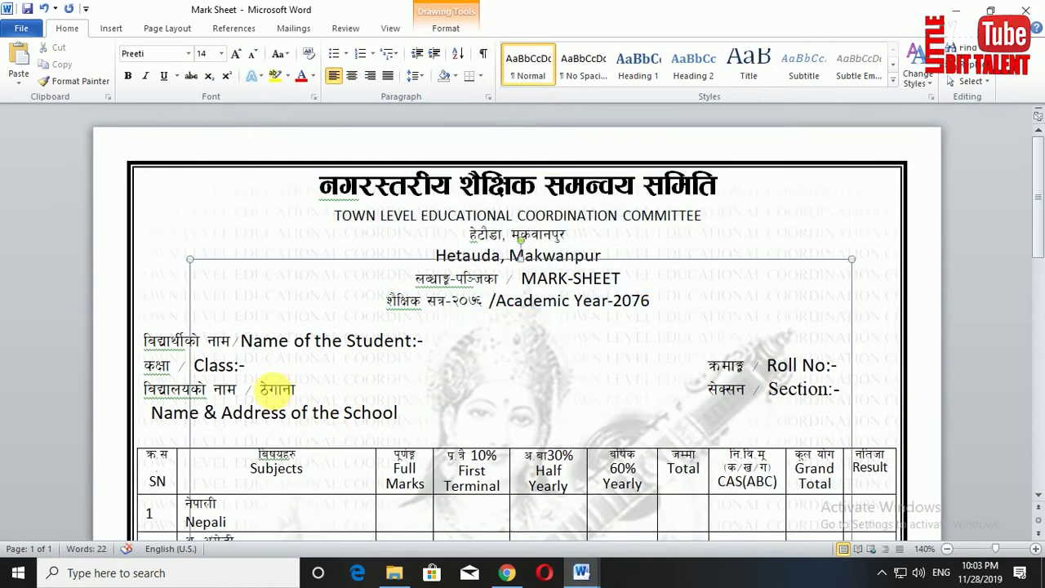
pyautogui.click(233, 378)
pyautogui.click(147, 346)
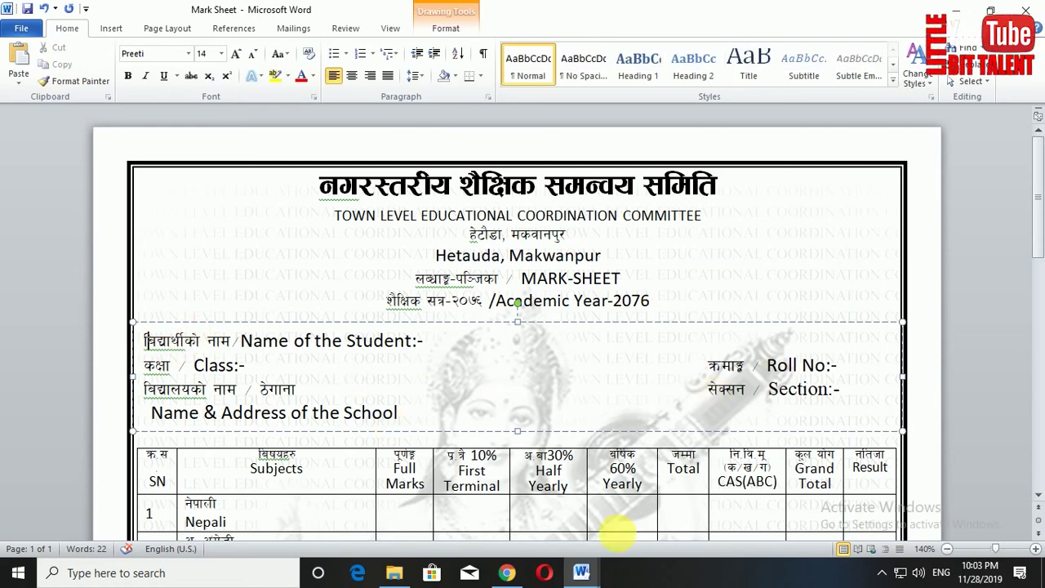
# Widen Document1's header text box to the left and right.
pyautogui.moveTo(581, 572)
pyautogui.click(628, 474)
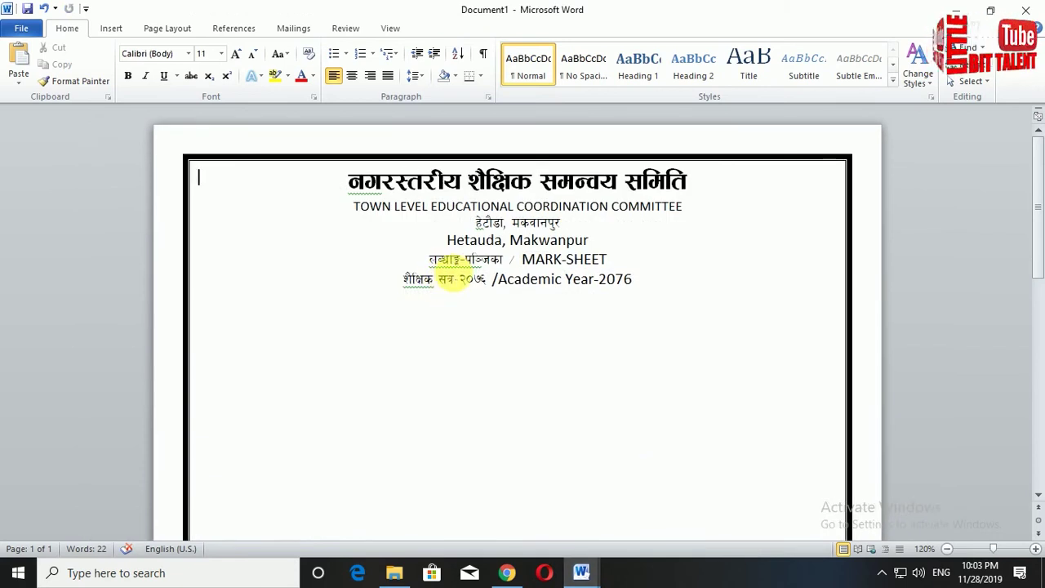
pyautogui.click(494, 298)
pyautogui.click(499, 303)
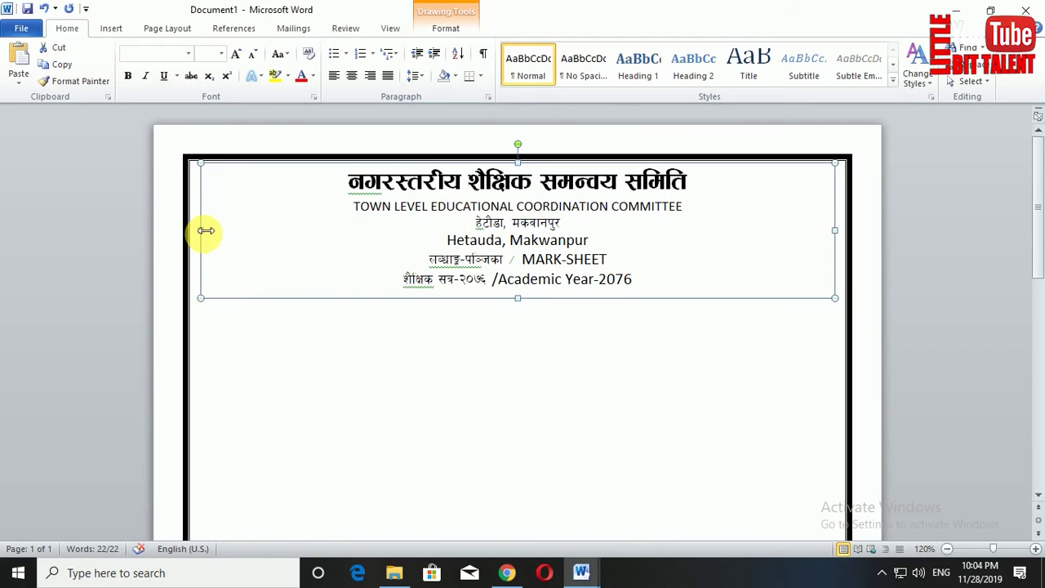
pyautogui.moveTo(205, 231); pyautogui.dragTo(188, 231)
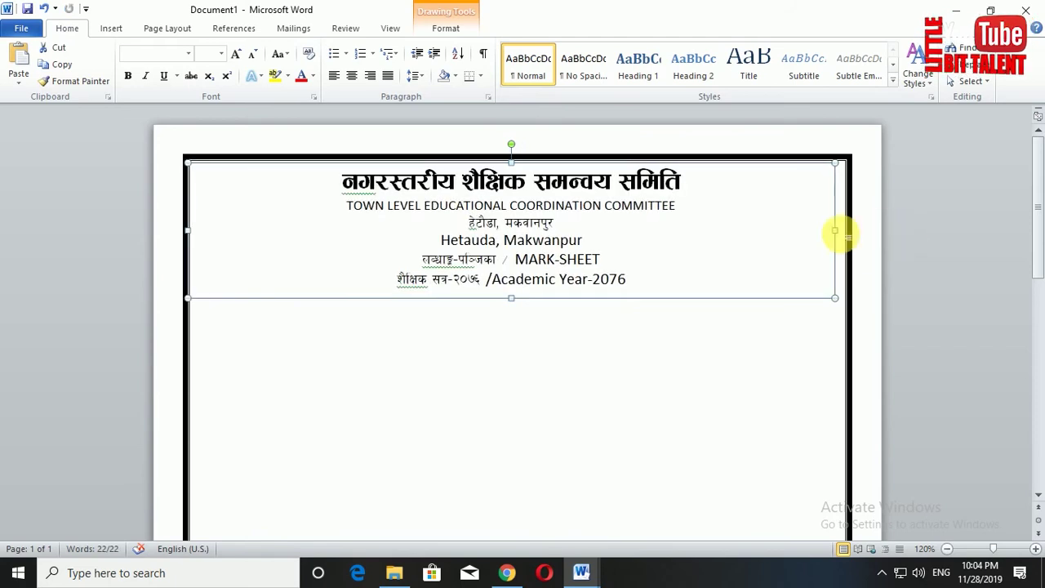
pyautogui.moveTo(843, 236); pyautogui.dragTo(847, 236)
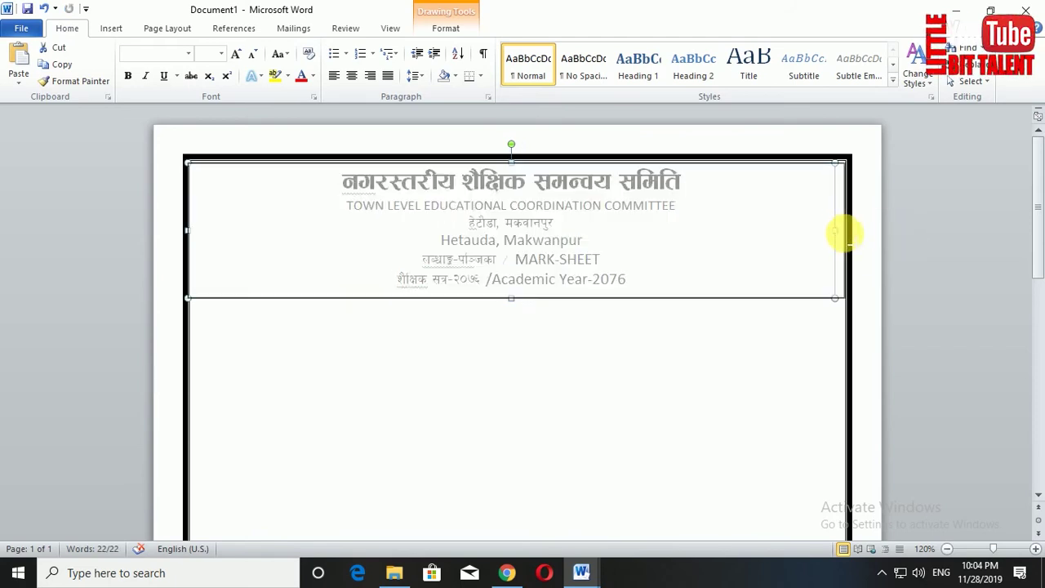
# Duplicate the header box below itself, clear its text, and return to Mark Sheet's student-info box.
pyautogui.click(524, 286)
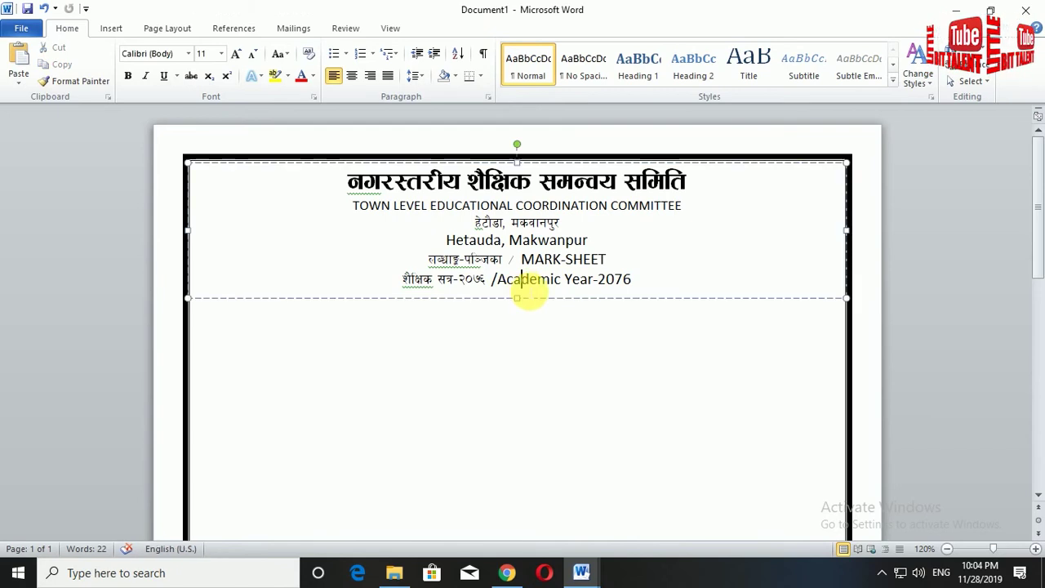
pyautogui.moveTo(517, 299); pyautogui.dragTo(522, 408)
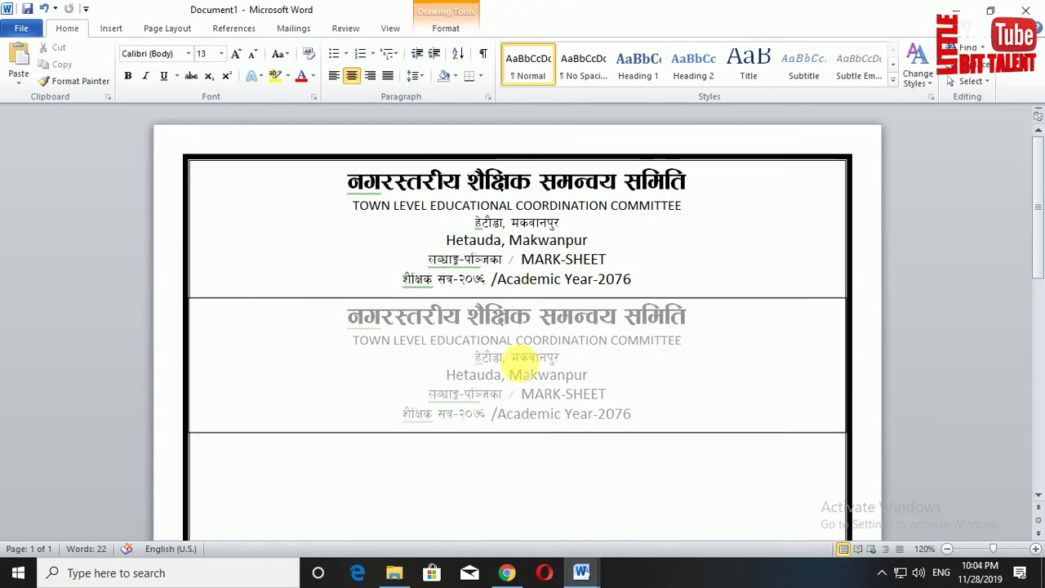
pyautogui.hotkey('ctrl', 'a')
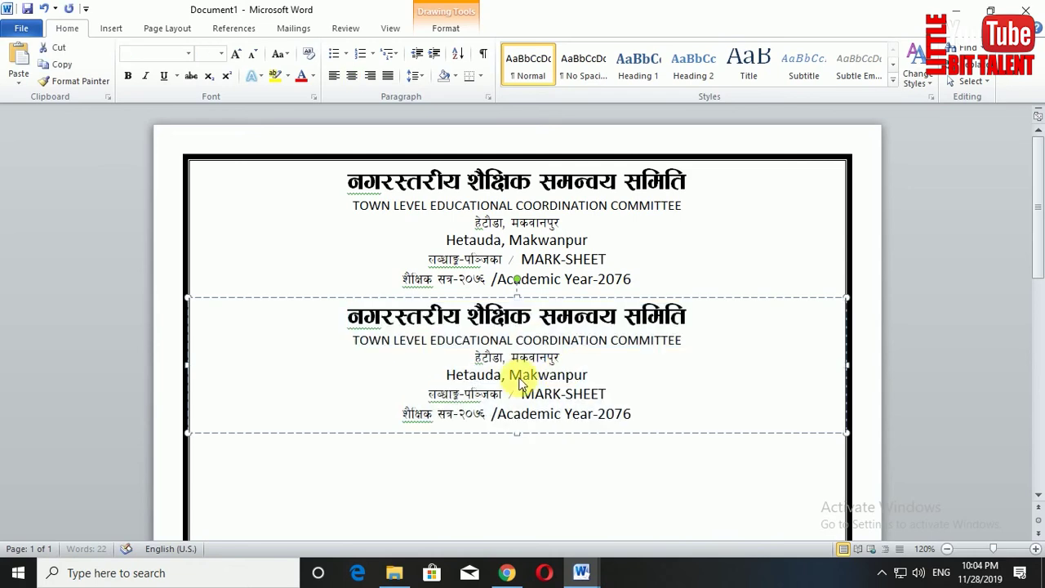
pyautogui.press('Delete')
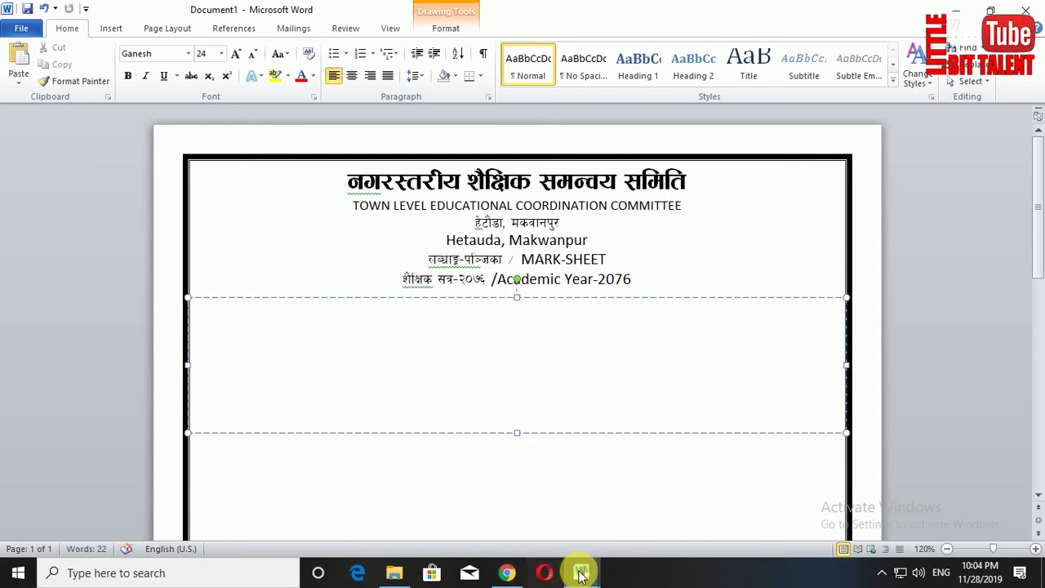
pyautogui.moveTo(581, 572)
pyautogui.click(375, 394)
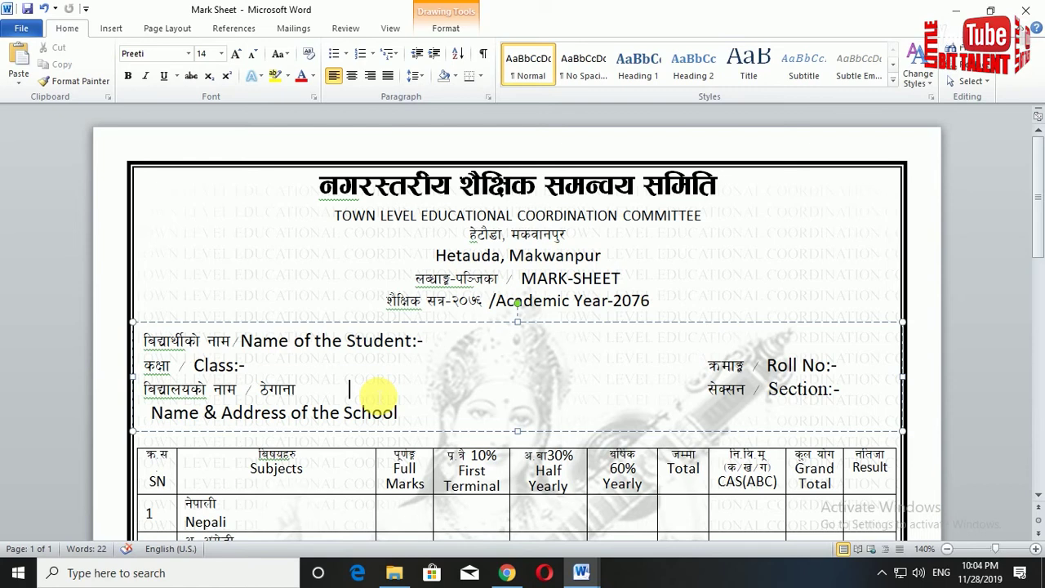
# Paste Mark Sheet's name, class, roll, section and address lines into the empty box and shrink it to fit.
pyautogui.hotkey('ctrl', 'a')
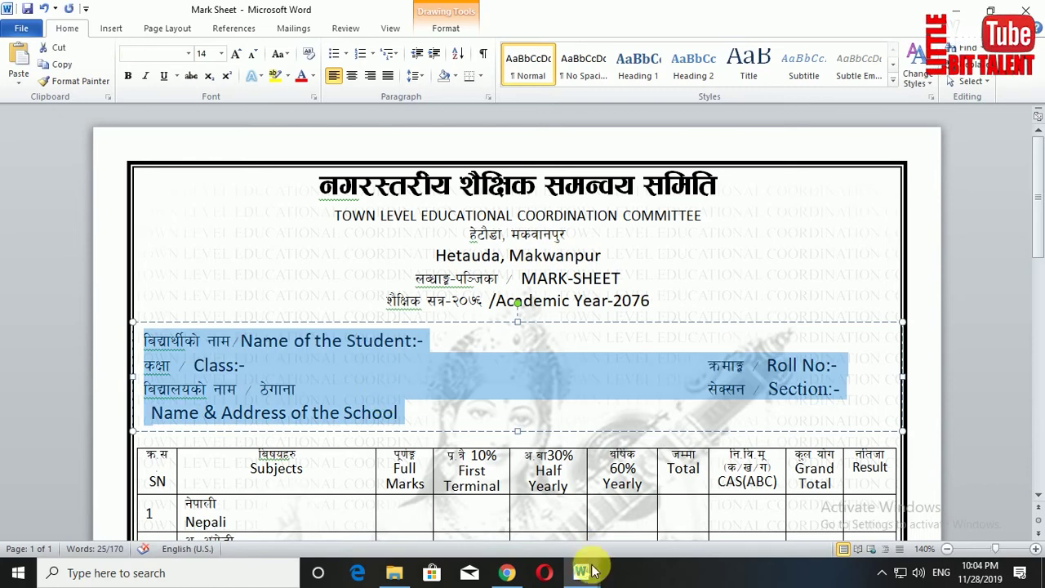
pyautogui.click(582, 572)
pyautogui.click(638, 539)
pyautogui.click(478, 364)
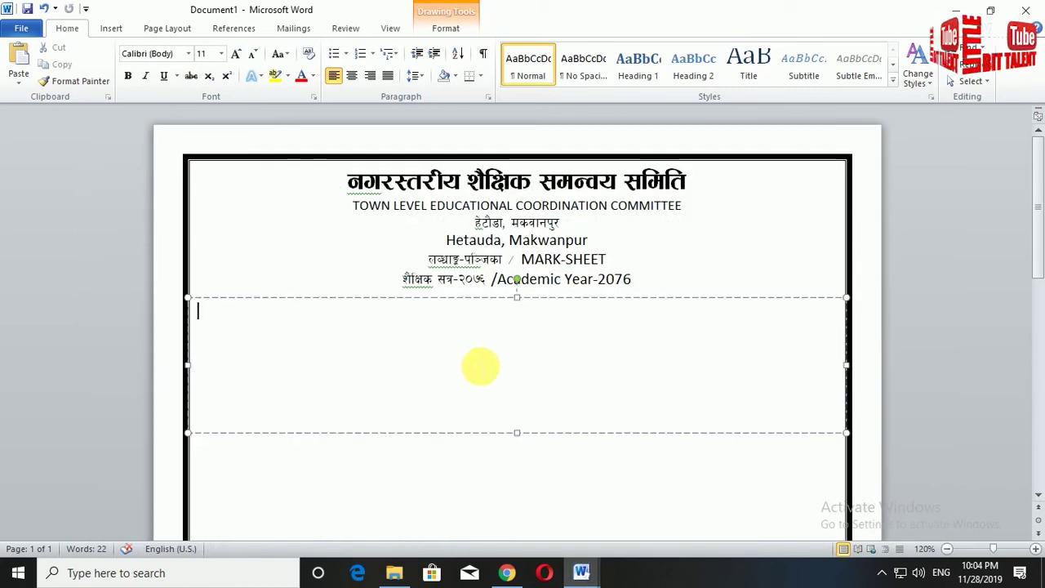
pyautogui.hotkey('ctrl', 'v')
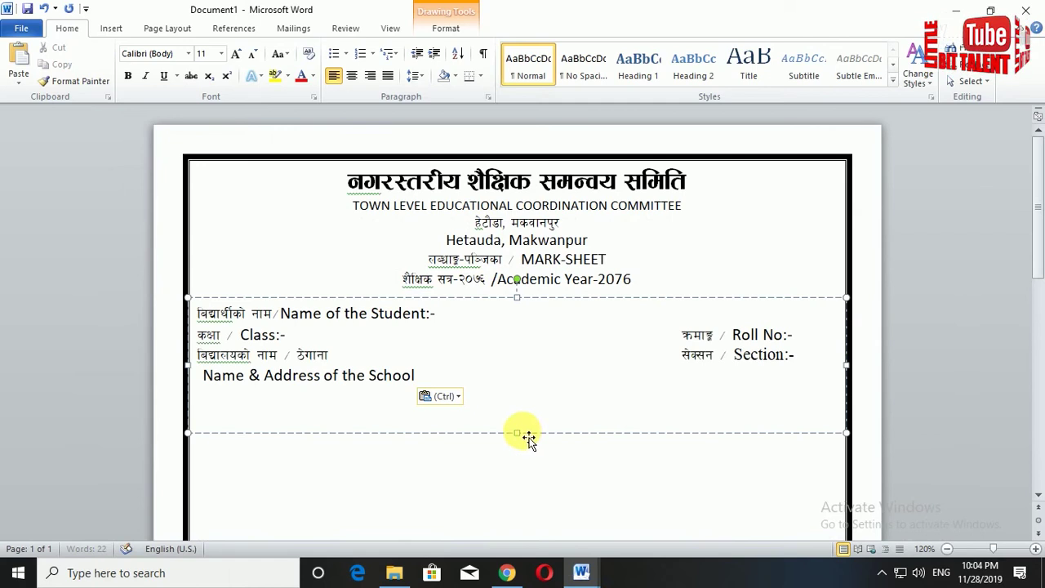
pyautogui.click(531, 401)
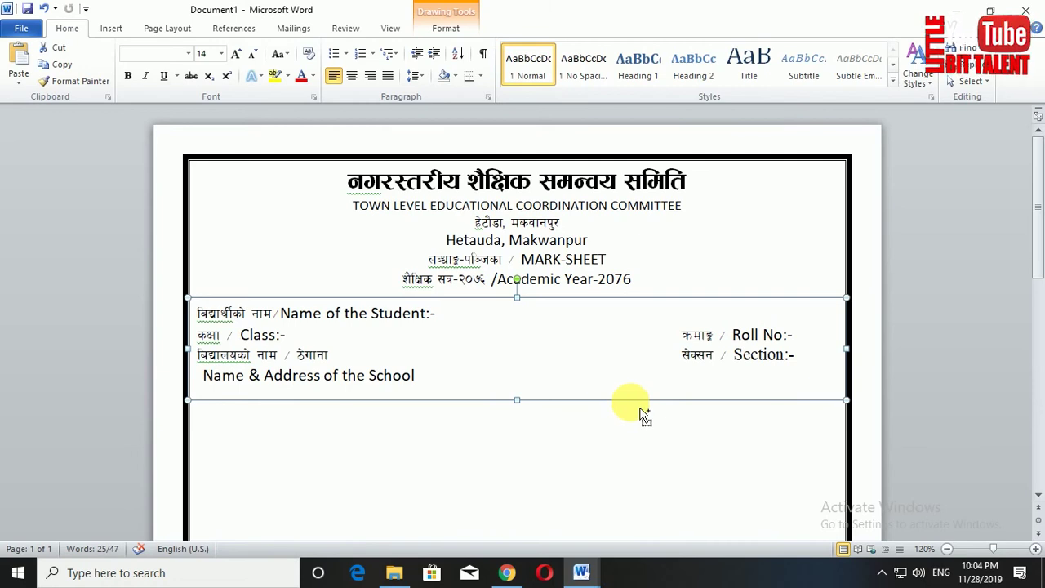
pyautogui.moveTo(637, 408); pyautogui.dragTo(635, 533)
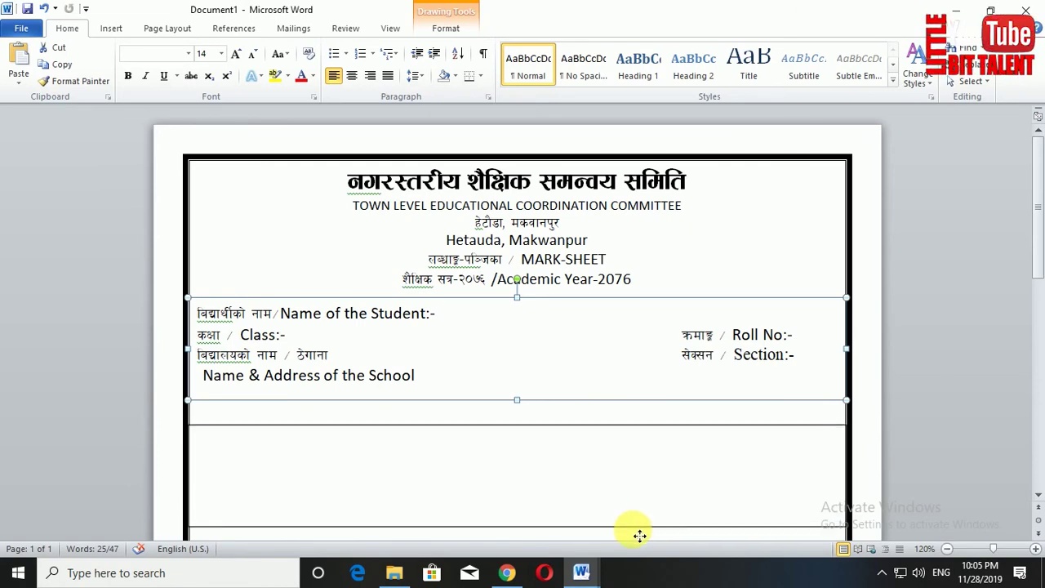
pyautogui.moveTo(639, 535); pyautogui.dragTo(633, 530)
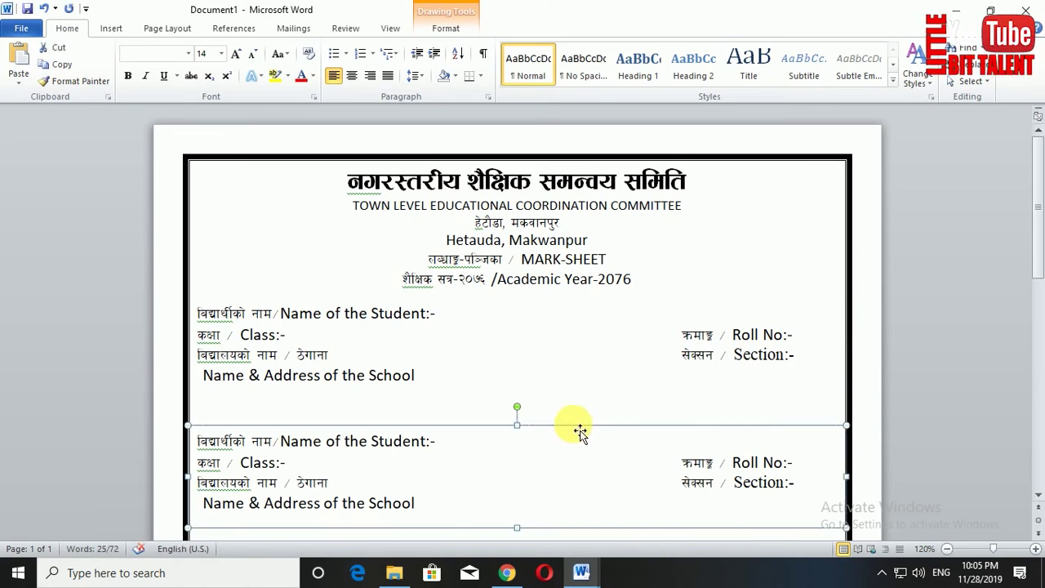
pyautogui.press('Delete')
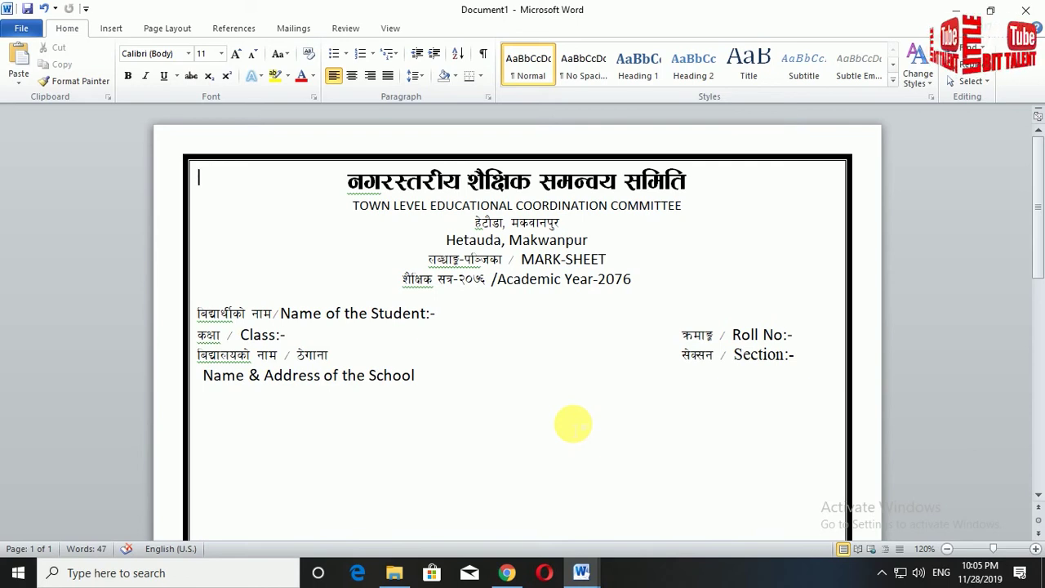
pyautogui.click(611, 357)
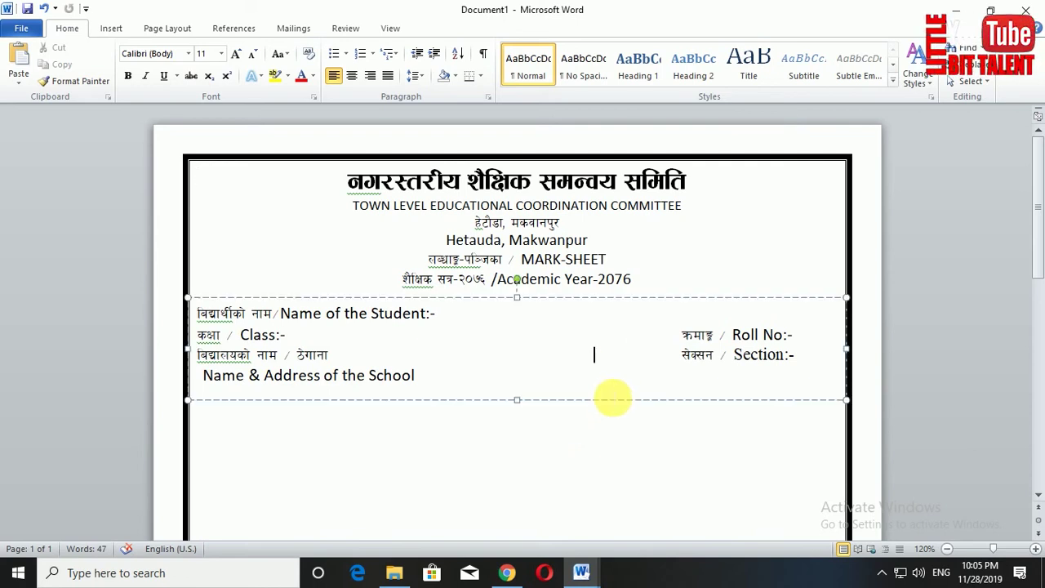
pyautogui.click(608, 403)
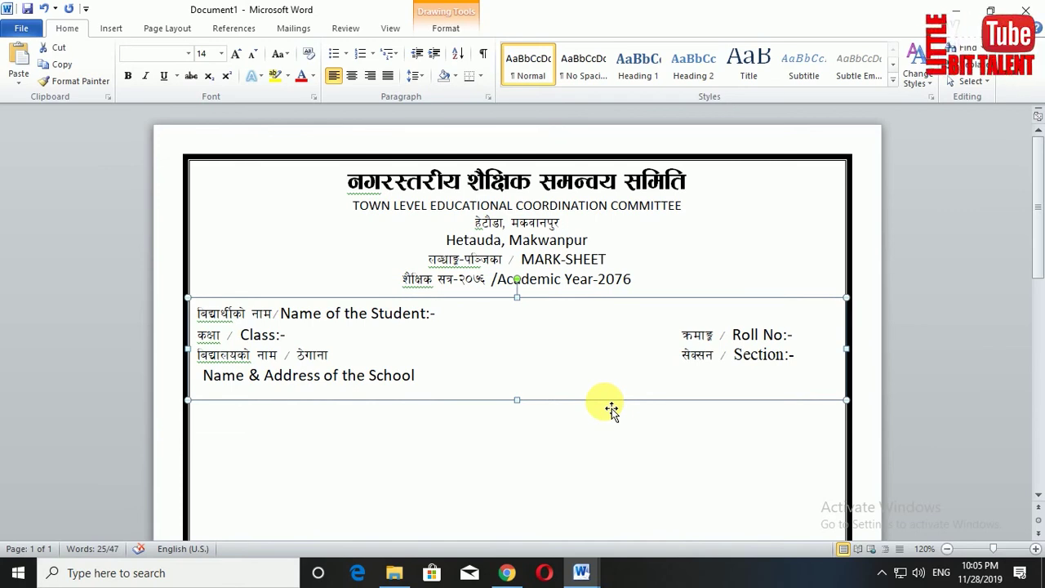
pyautogui.click(588, 439)
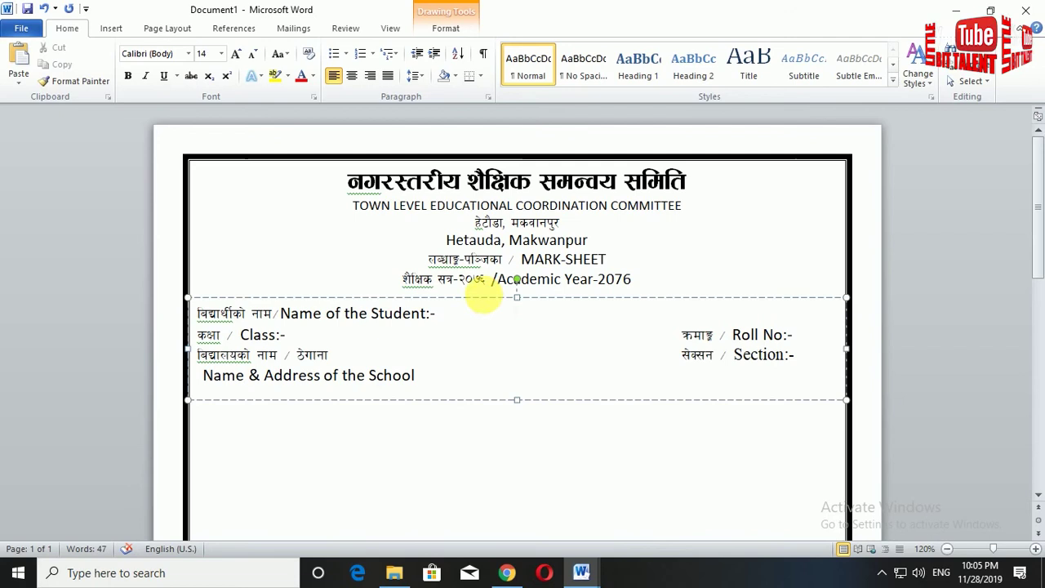
pyautogui.click(483, 306)
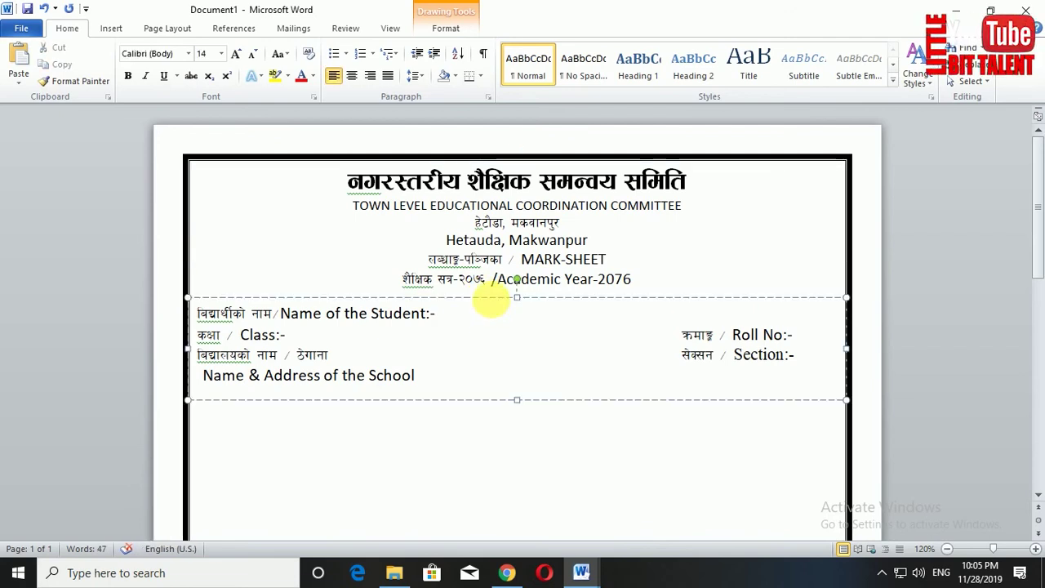
pyautogui.press('Escape')
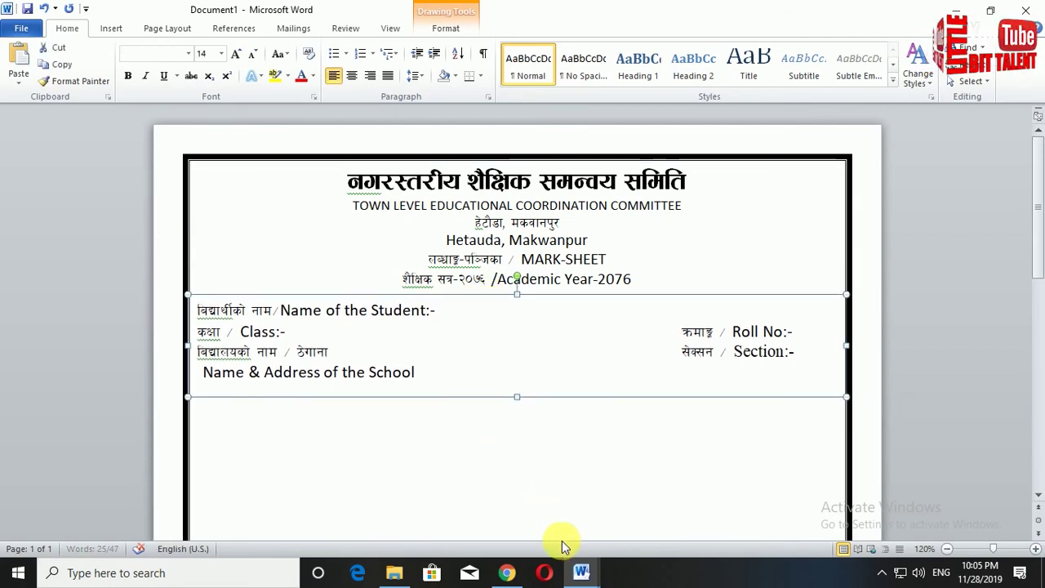
pyautogui.press('Escape')
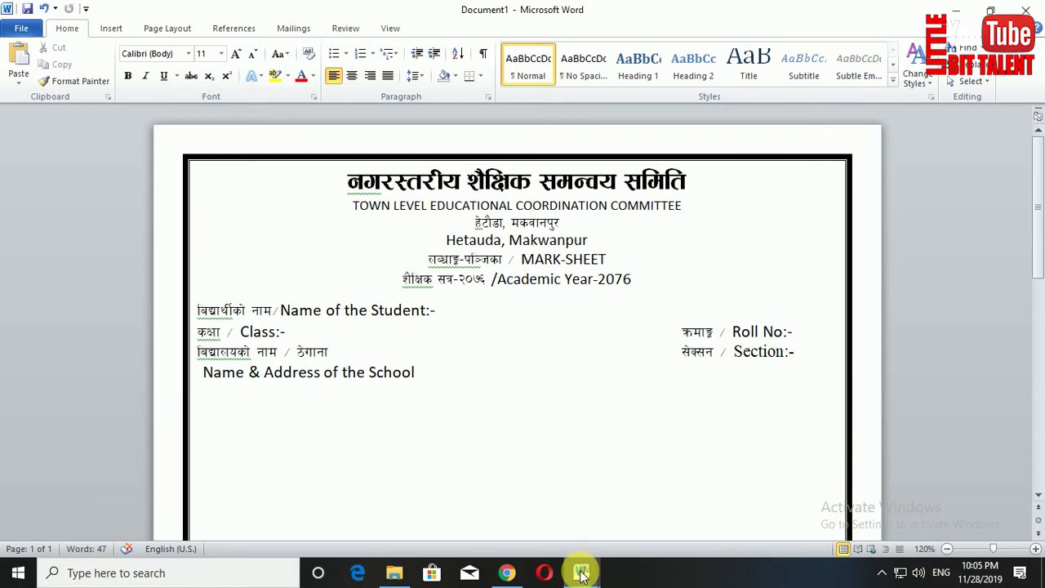
pyautogui.moveTo(581, 570)
pyautogui.click(504, 532)
pyautogui.scroll(-4, 447, 390)
pyautogui.scroll(-1, 450, 397)
pyautogui.scroll(3, 441, 384)
pyautogui.click(301, 311)
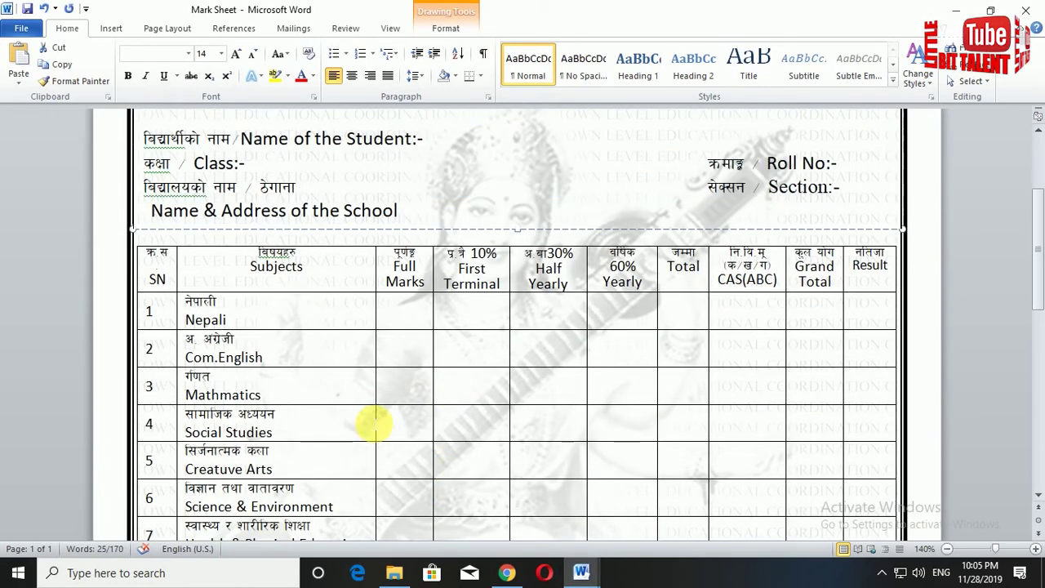
pyautogui.scroll(-5, 479, 443)
pyautogui.scroll(-1, 571, 373)
pyautogui.scroll(4, 523, 417)
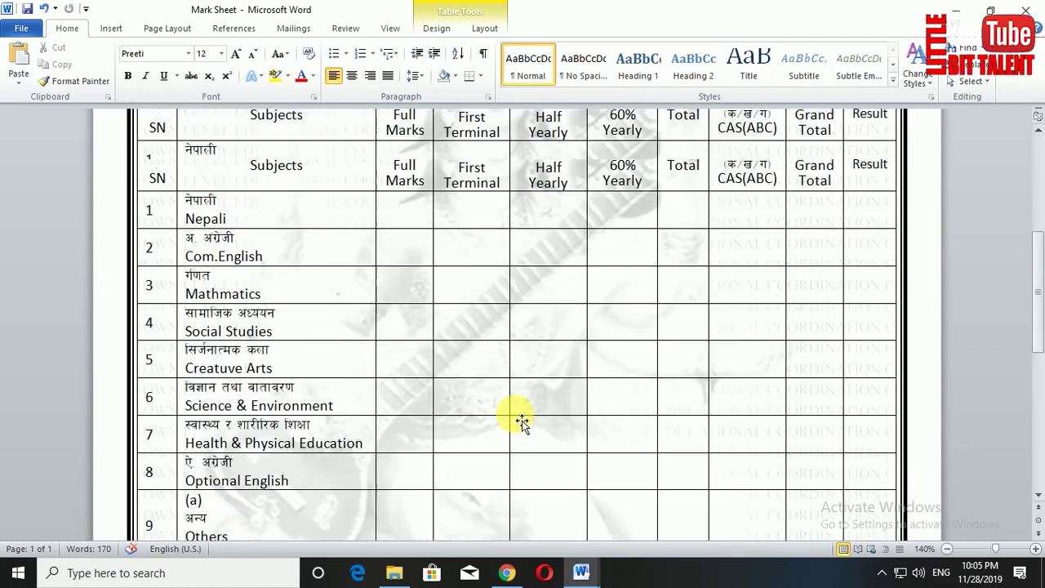
pyautogui.scroll(1, 490, 436)
pyautogui.scroll(-4, 376, 422)
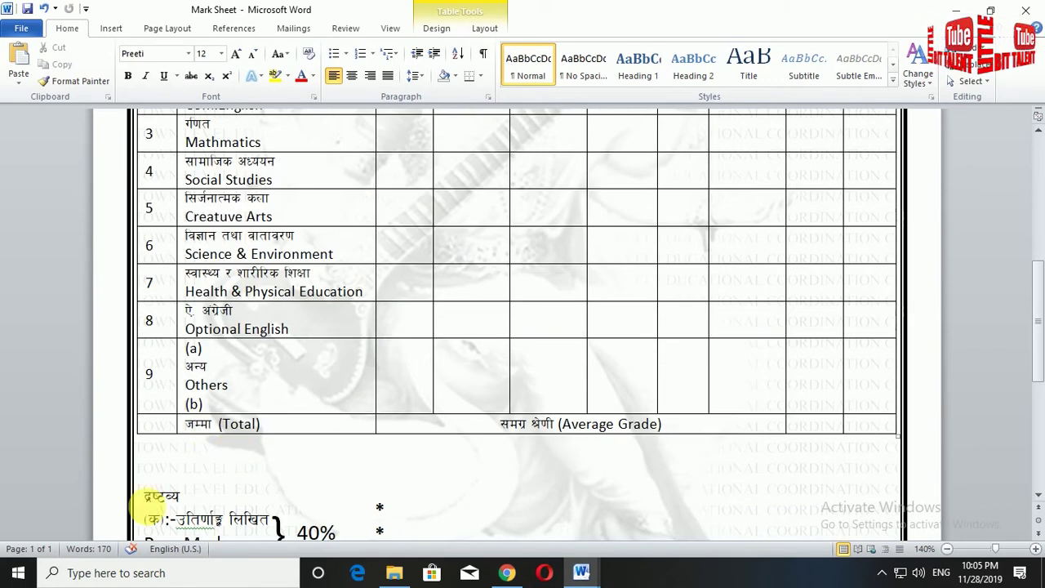
pyautogui.click(242, 369)
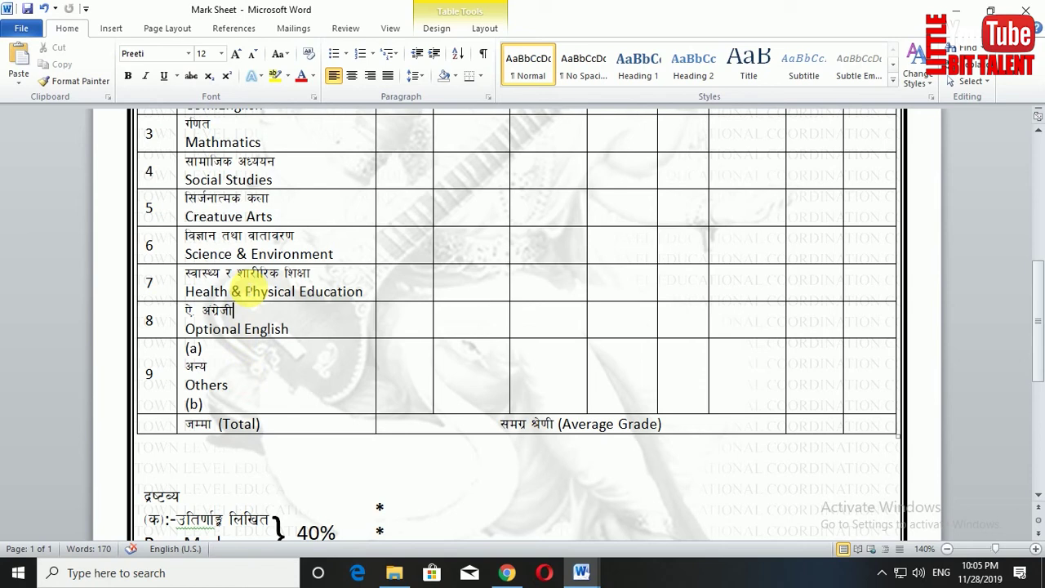
pyautogui.click(289, 161)
pyautogui.scroll(1, 316, 202)
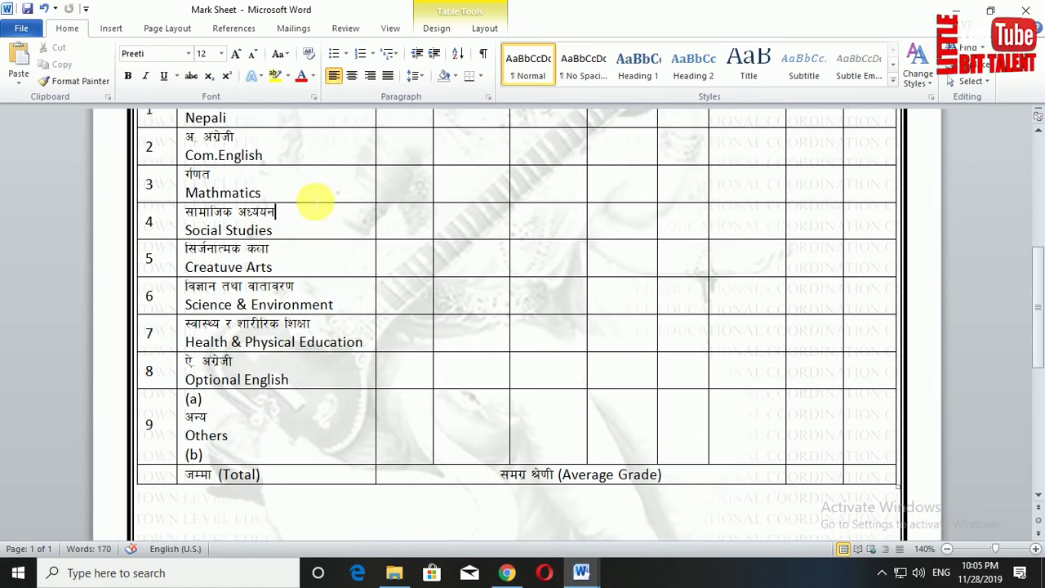
pyautogui.click(308, 190)
pyautogui.click(299, 155)
pyautogui.scroll(1, 294, 148)
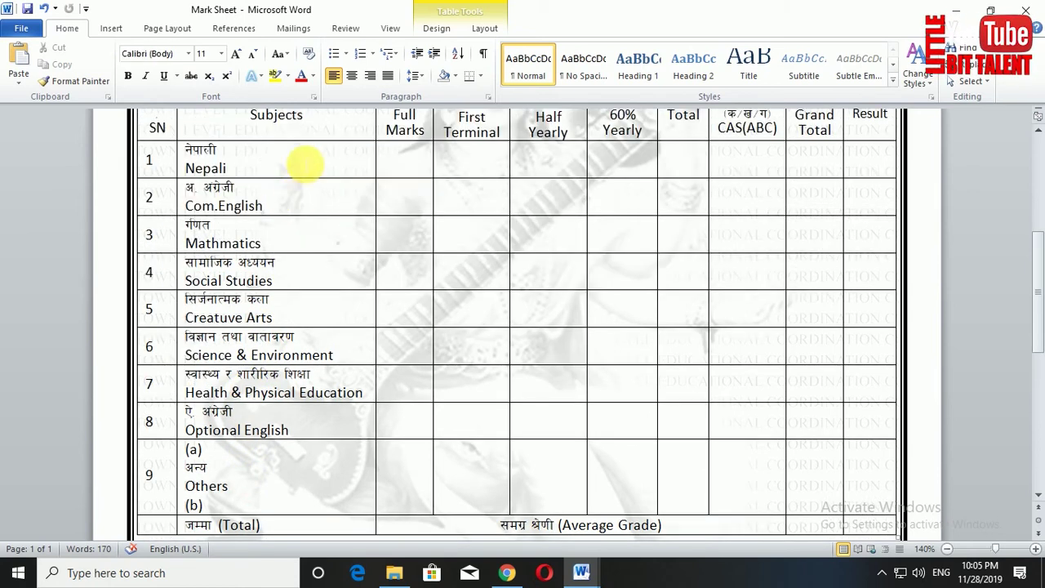
pyautogui.scroll(1, 304, 166)
pyautogui.click(303, 165)
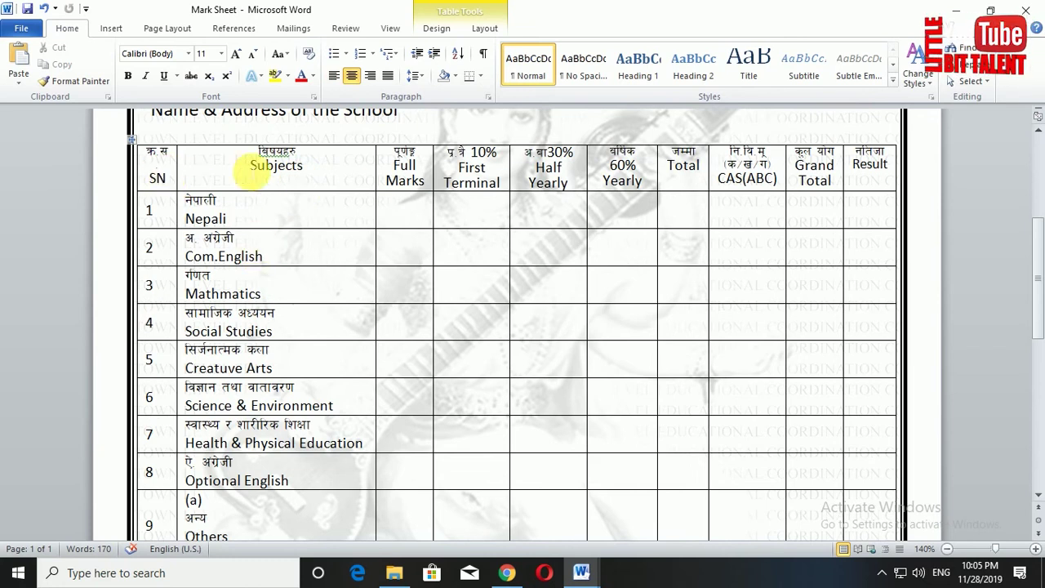
pyautogui.click(426, 178)
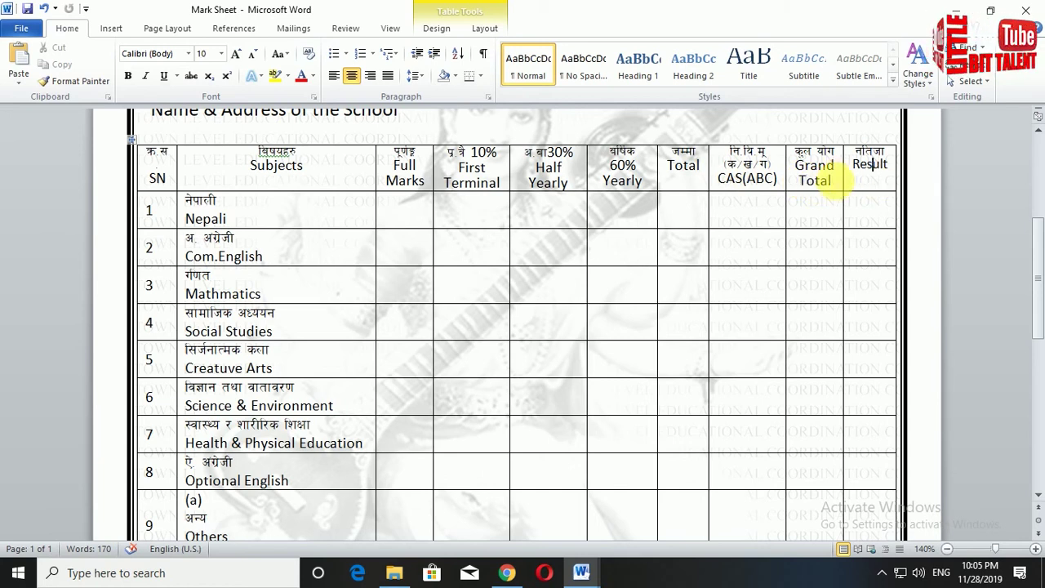
pyautogui.click(649, 241)
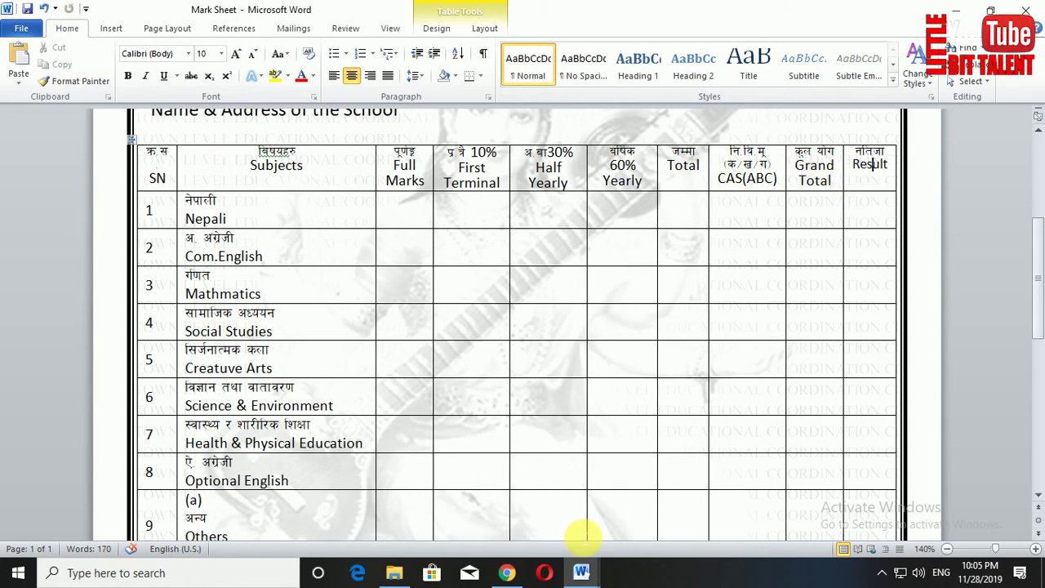
pyautogui.moveTo(585, 576)
pyautogui.click(630, 542)
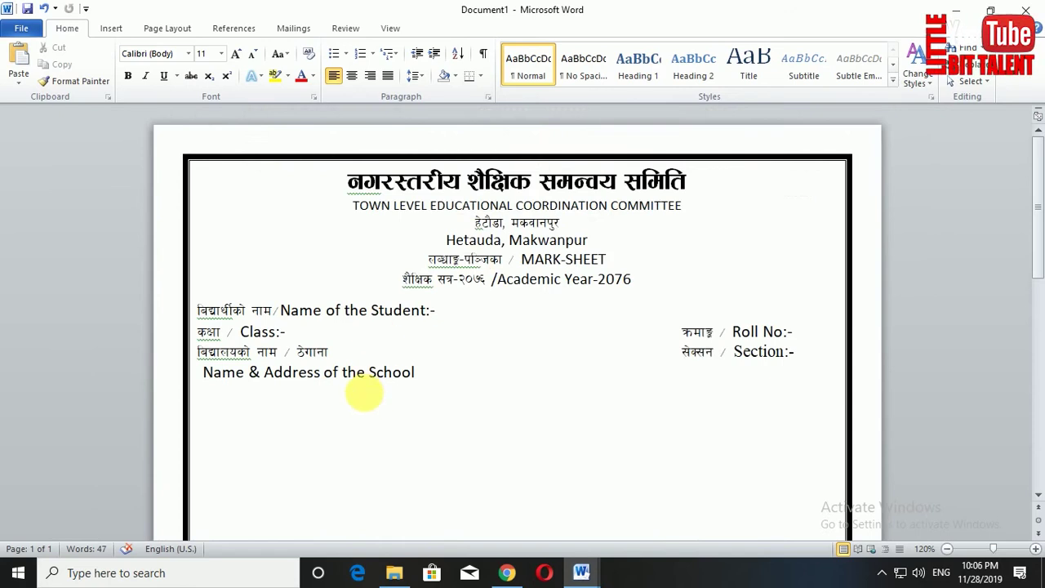
# Insert an empty 10-column table beneath the student details fields using Insert Table.
pyautogui.scroll(-4, 231, 333)
pyautogui.scroll(3, 231, 333)
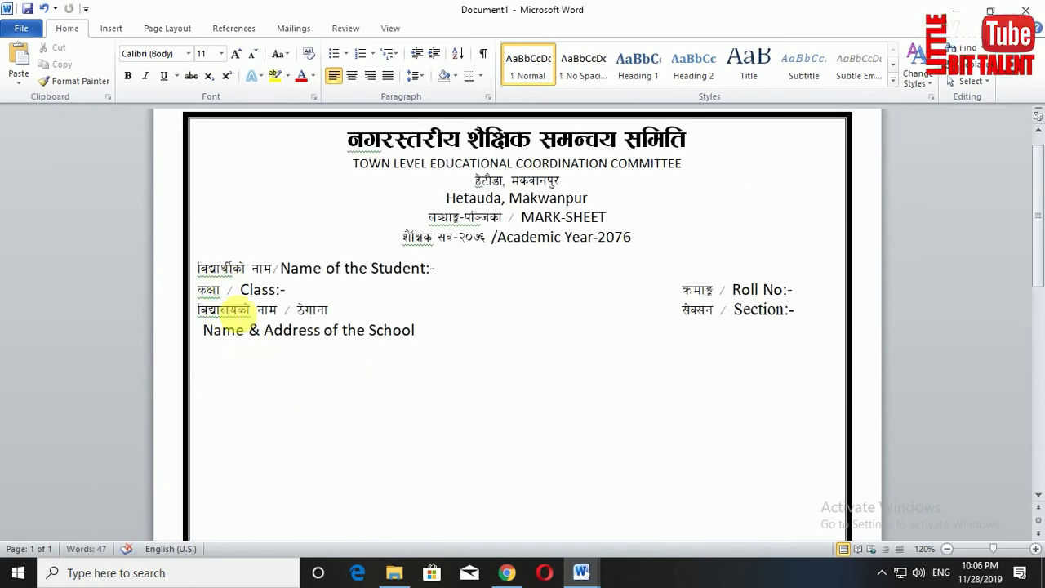
pyautogui.click(112, 28)
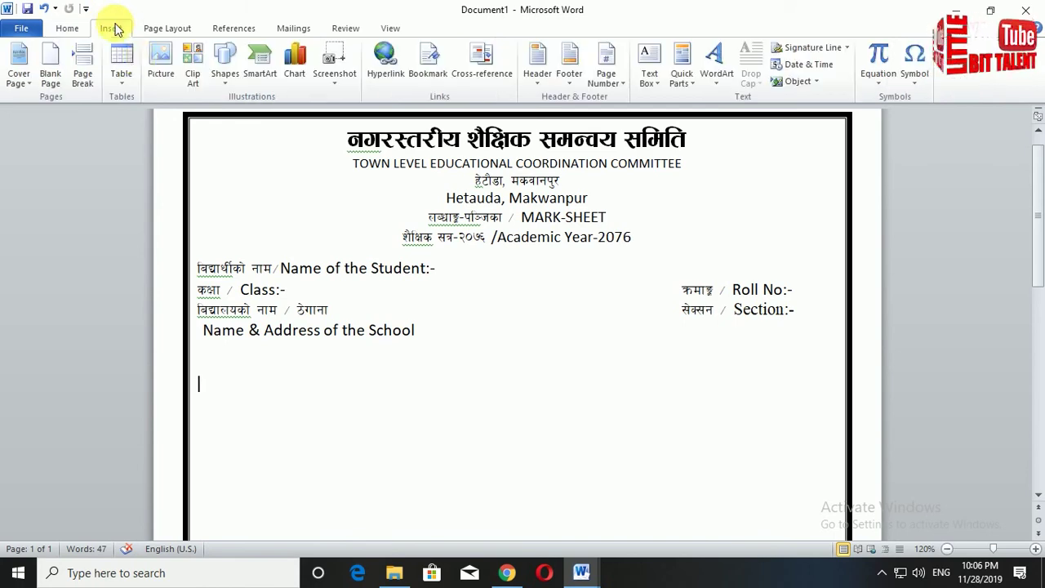
pyautogui.click(122, 66)
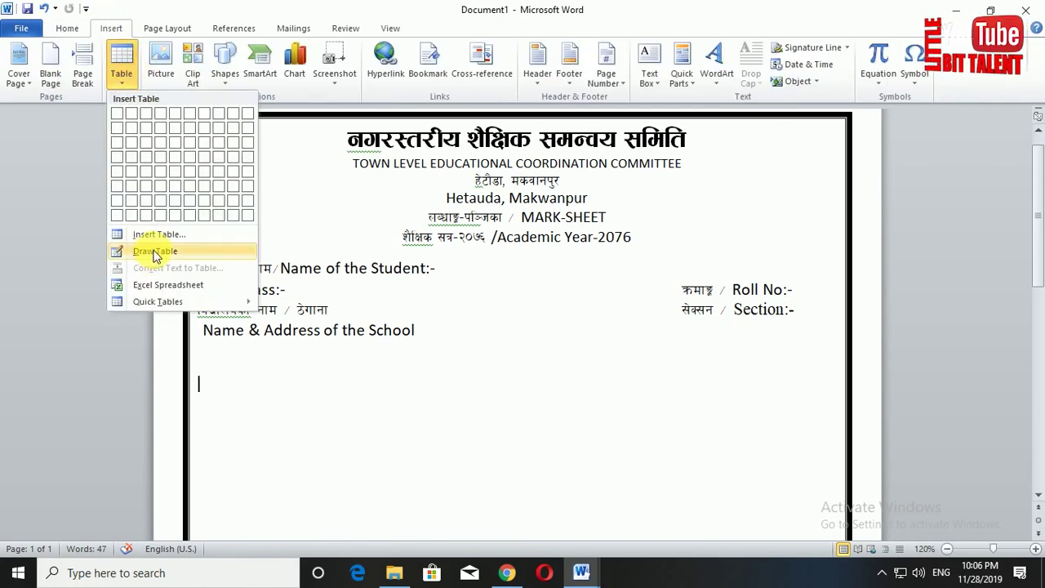
pyautogui.click(159, 234)
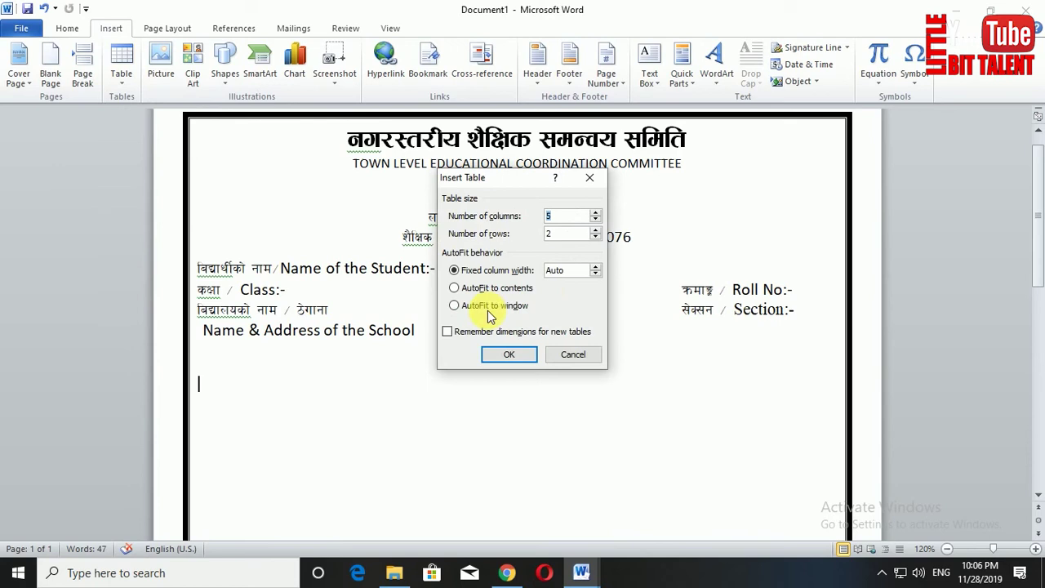
pyautogui.write('10')
pyautogui.press('Tab')
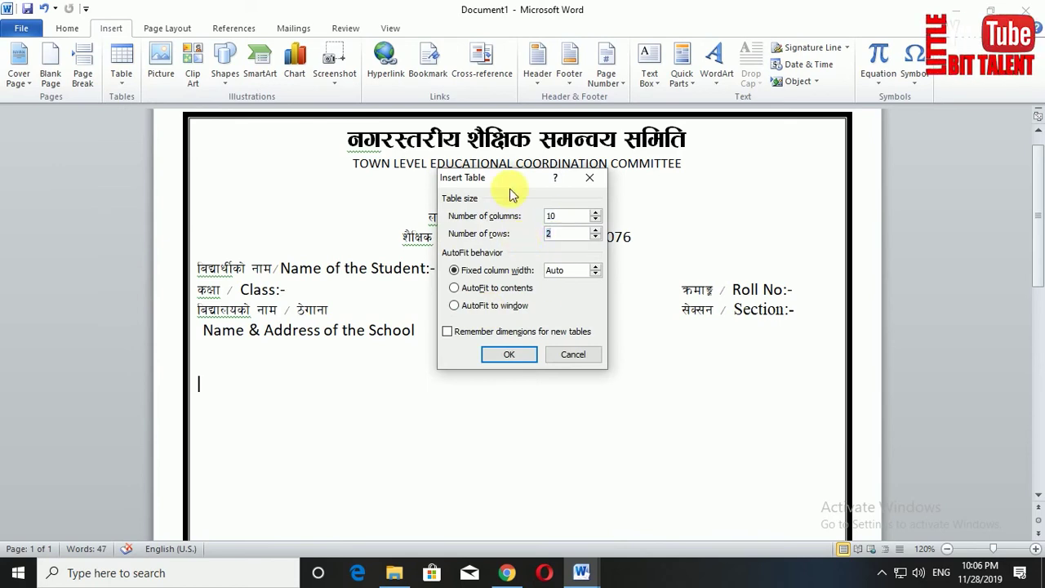
pyautogui.write('11')
pyautogui.click(515, 354)
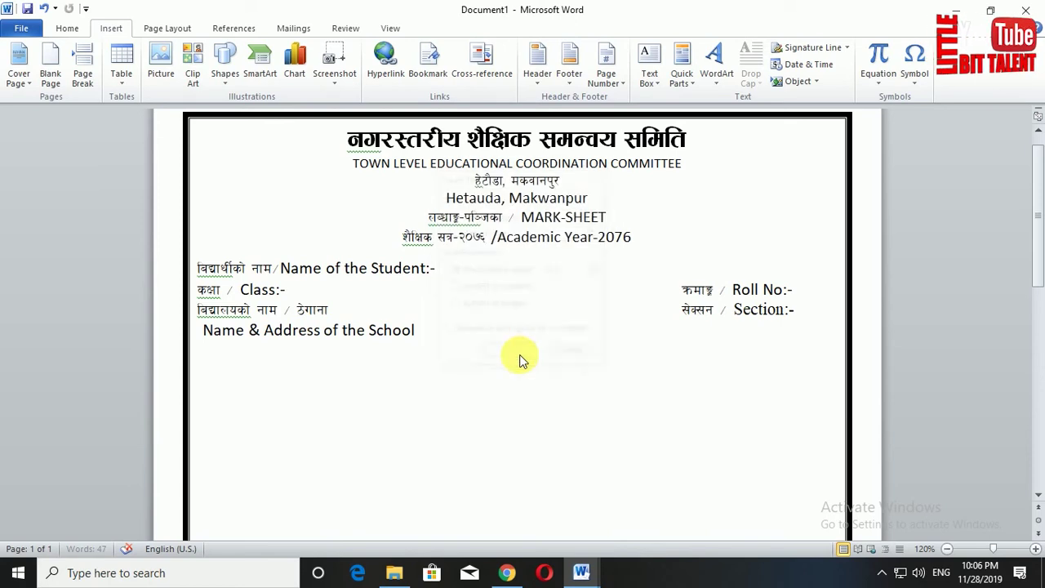
pyautogui.scroll(-1, 517, 437)
pyautogui.scroll(2, 517, 437)
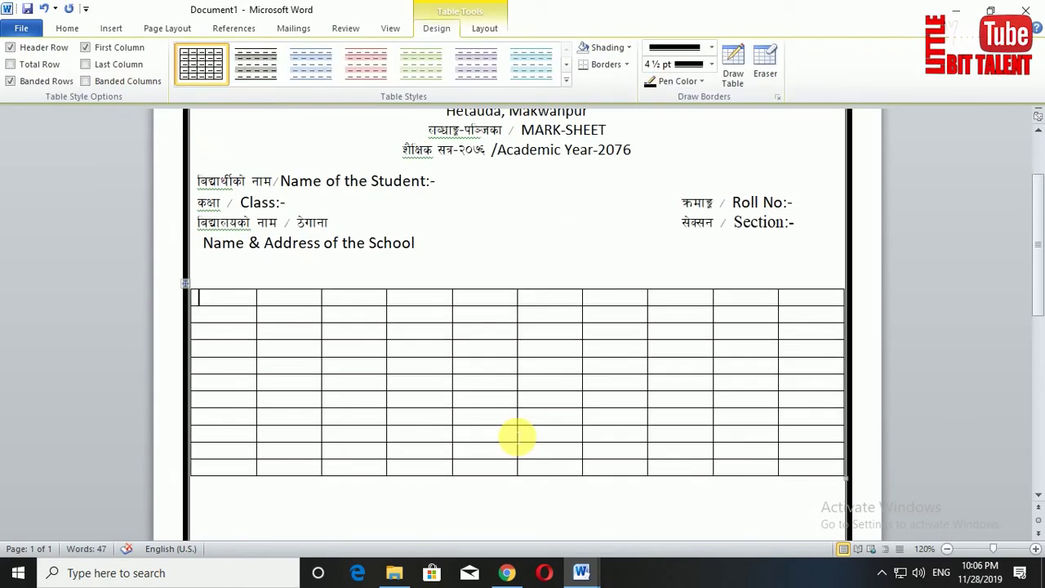
# Copy the Mark Sheet's header row, SN and Subjects through Grand Total and Result, into the table's first row.
pyautogui.scroll(-3, 517, 437)
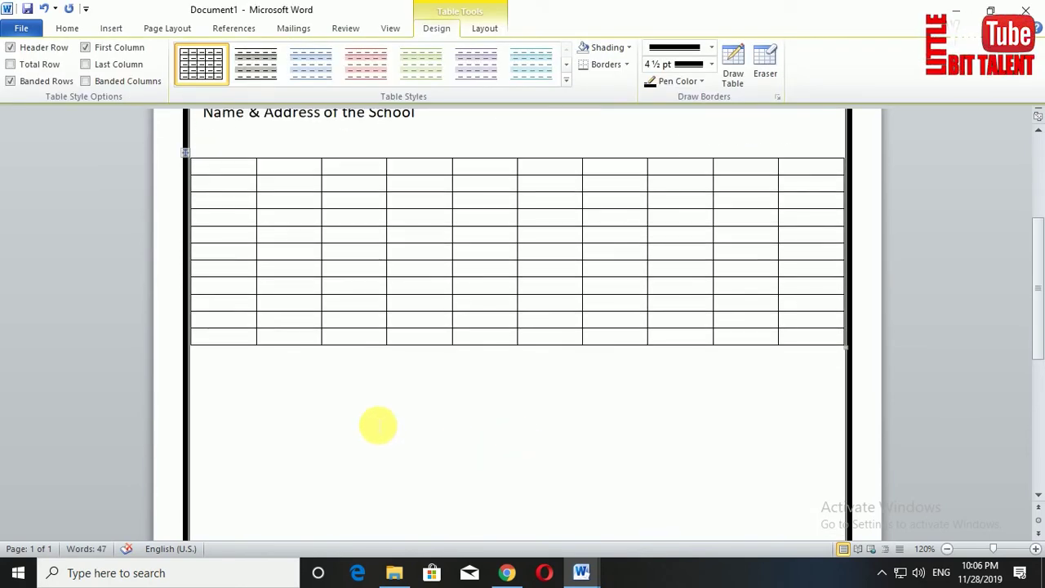
pyautogui.moveTo(583, 572)
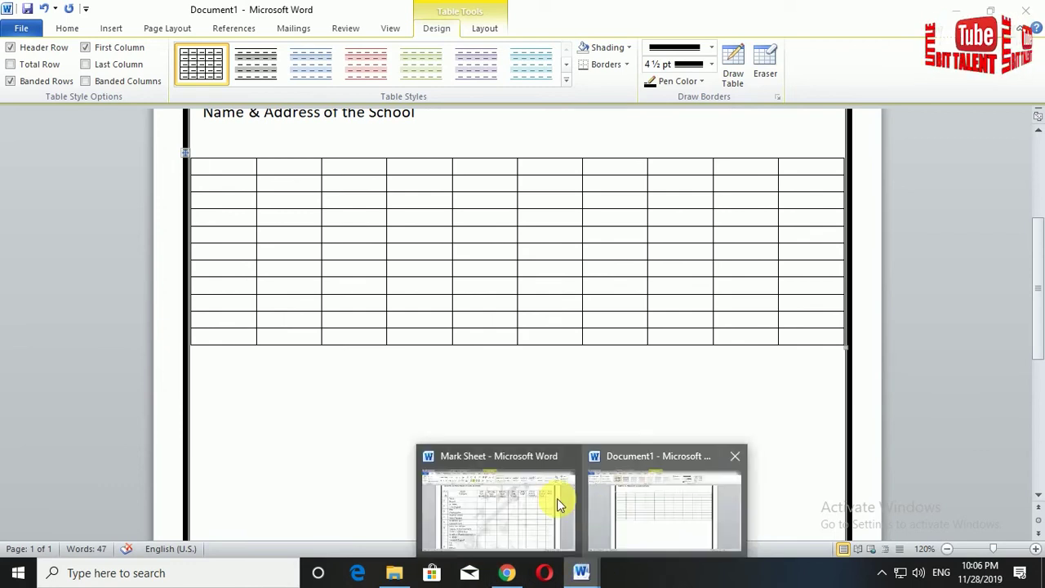
pyautogui.click(507, 462)
pyautogui.scroll(2, 303, 367)
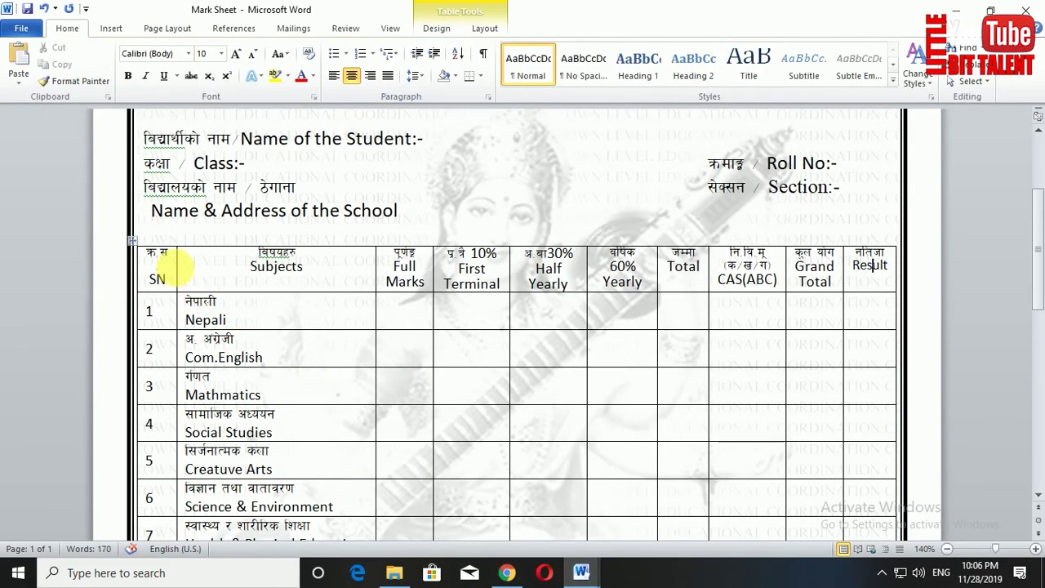
pyautogui.moveTo(155, 260); pyautogui.dragTo(899, 296)
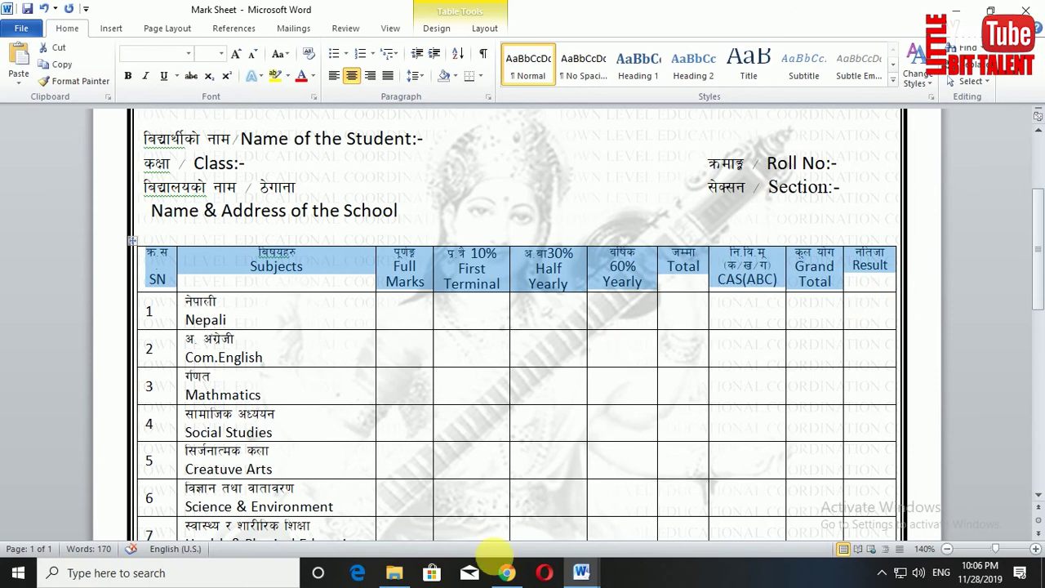
pyautogui.click(583, 582)
pyautogui.click(645, 513)
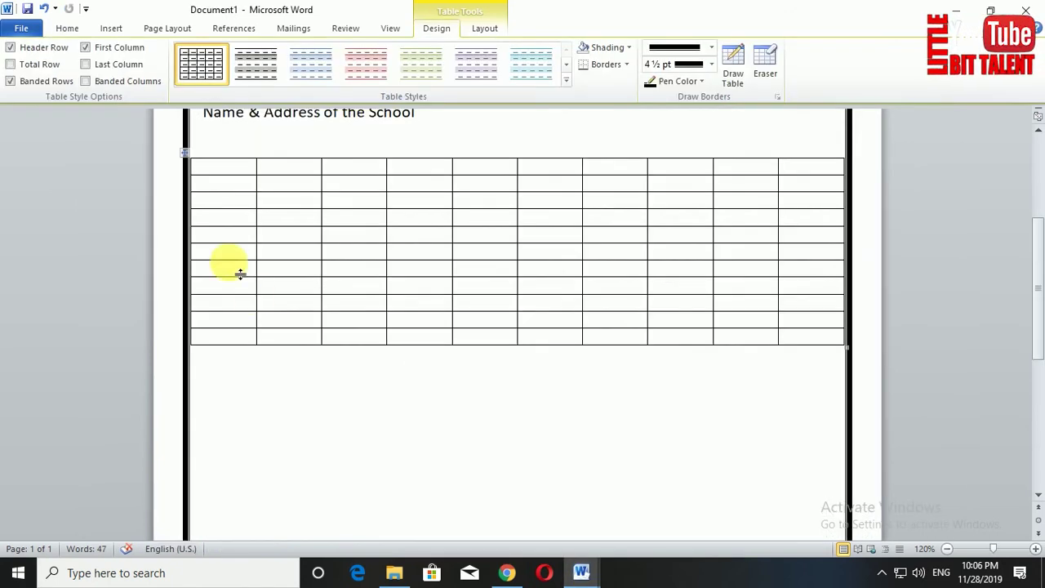
pyautogui.moveTo(239, 171); pyautogui.dragTo(798, 177)
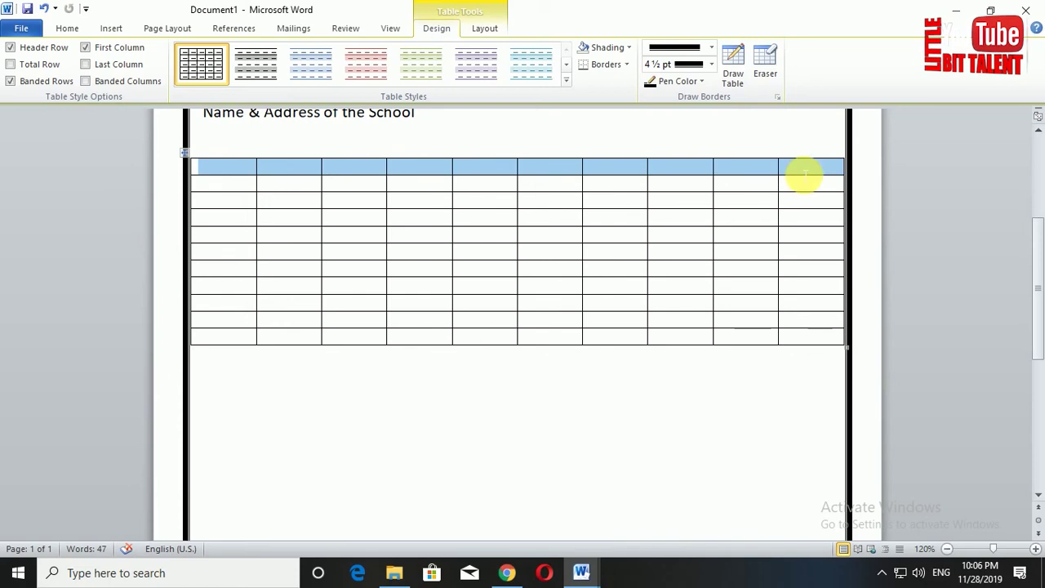
pyautogui.hotkey('ctrl', 'v')
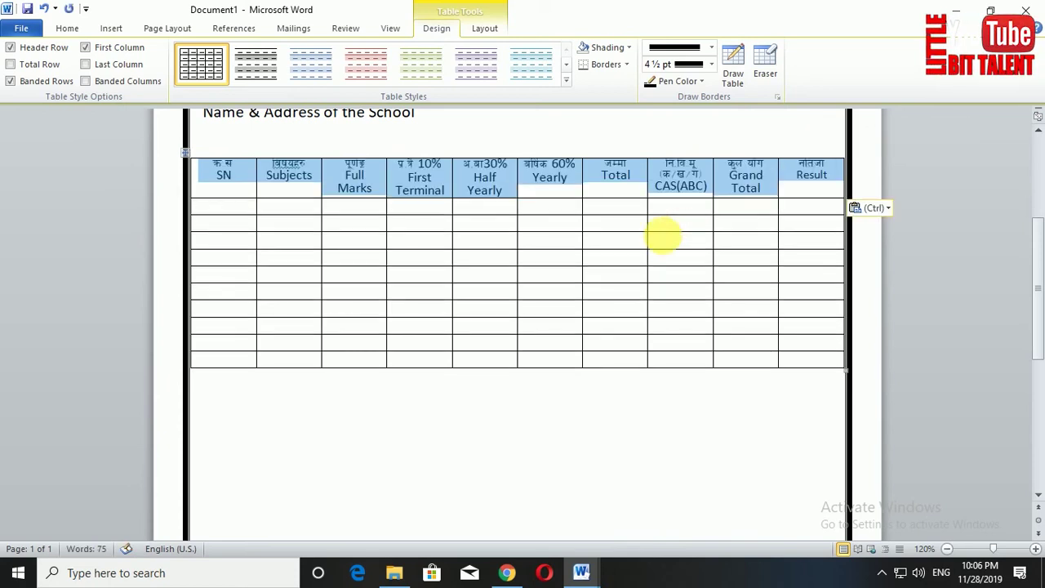
pyautogui.click(666, 239)
pyautogui.click(659, 344)
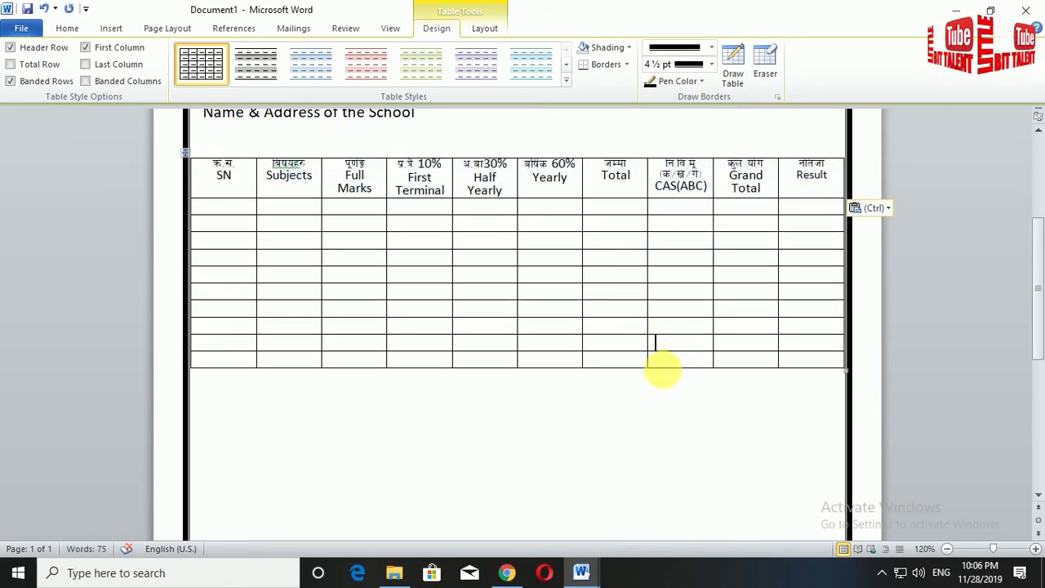
# Copy serial numbers 1–9 from the Mark Sheet into the table's SN column.
pyautogui.moveTo(586, 572)
pyautogui.click(536, 511)
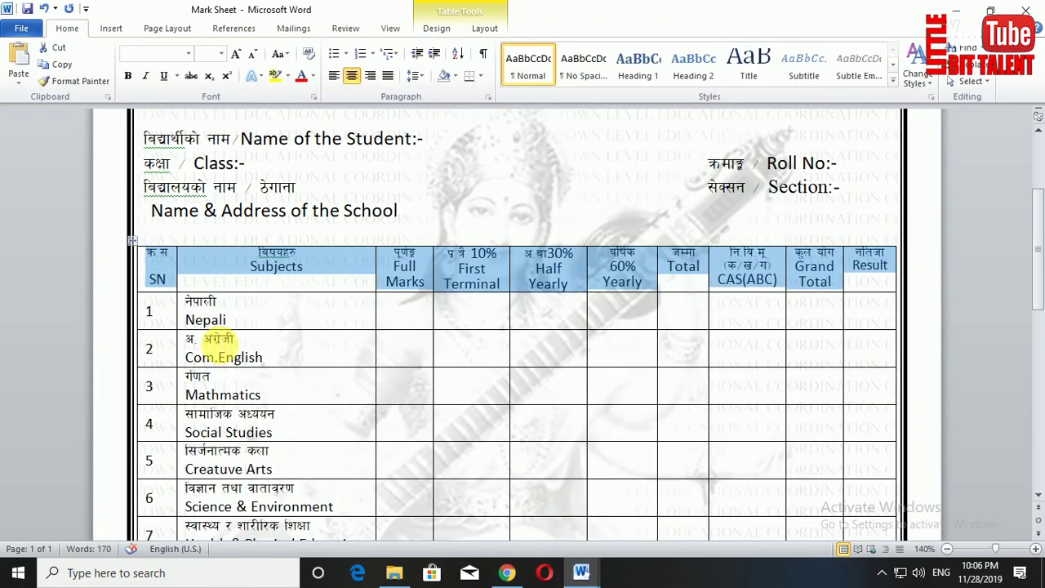
pyautogui.scroll(-2, 208, 350)
pyautogui.click(147, 160)
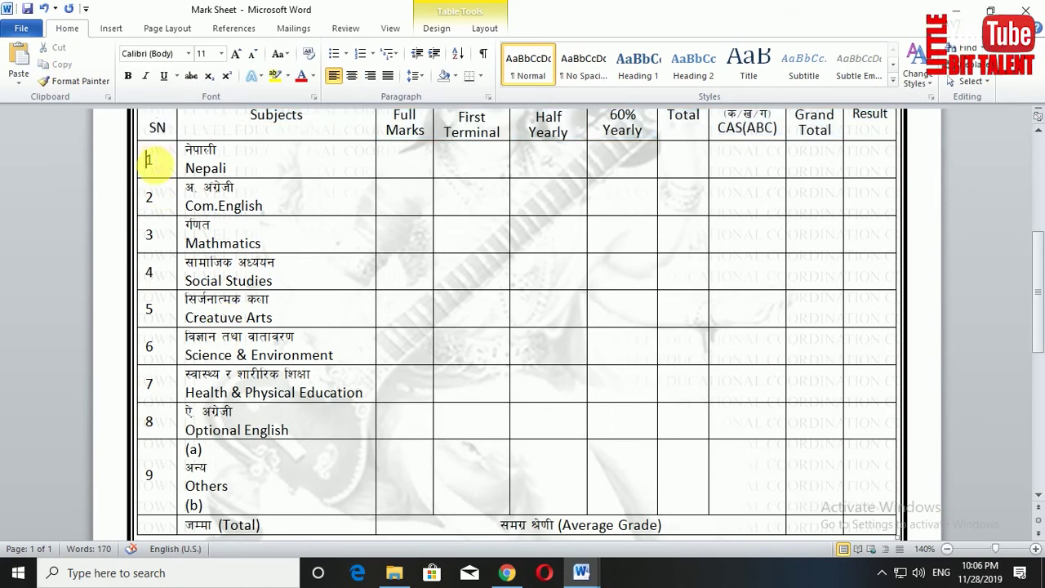
pyautogui.moveTo(149, 161)
pyautogui.mouseDown()
pyautogui.moveTo(277, 524)
pyautogui.moveTo(270, 504)
pyautogui.mouseUp()
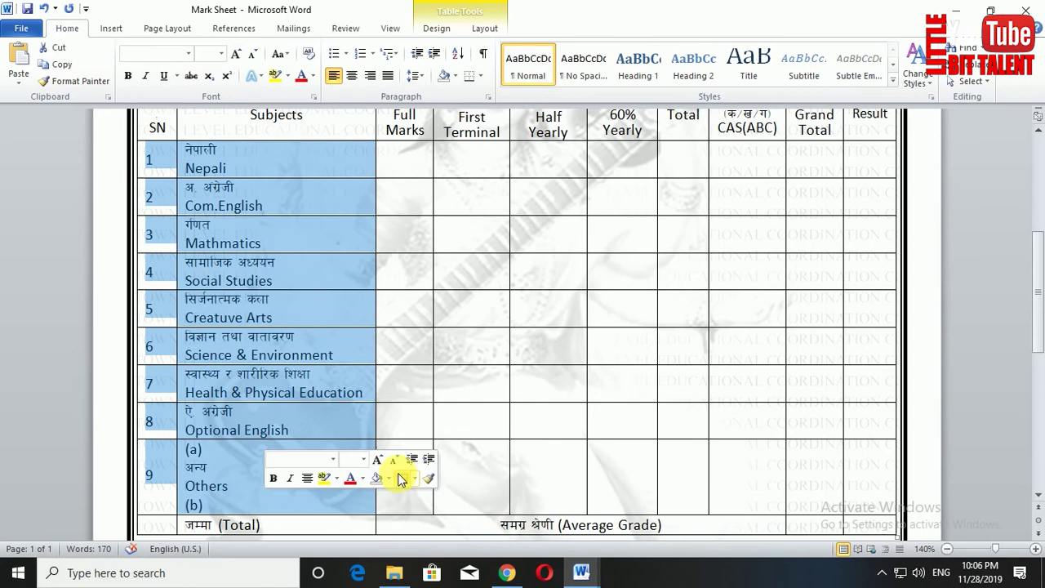
pyautogui.moveTo(582, 572)
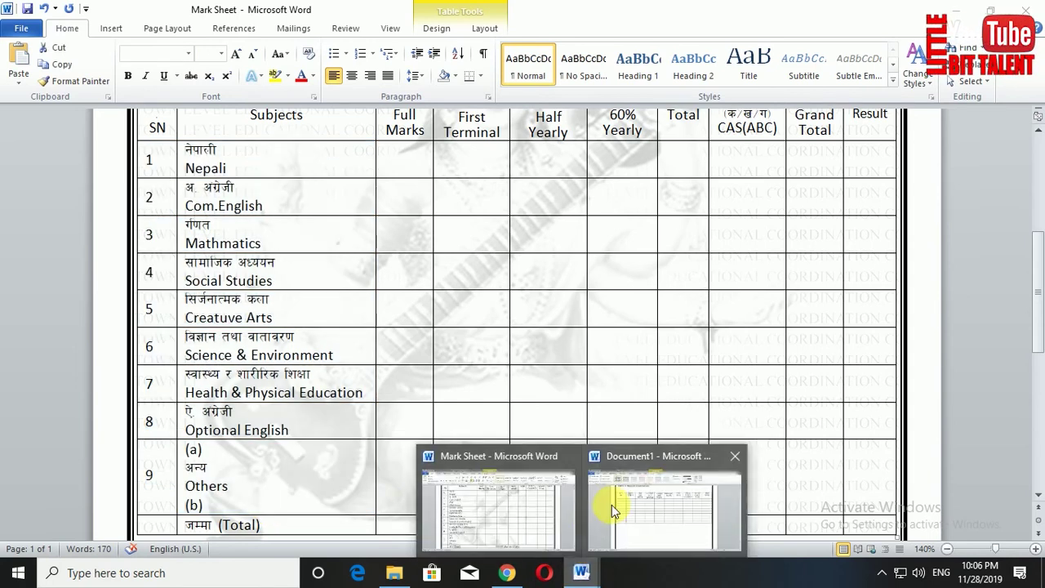
pyautogui.click(616, 502)
pyautogui.moveTo(222, 214); pyautogui.dragTo(242, 350)
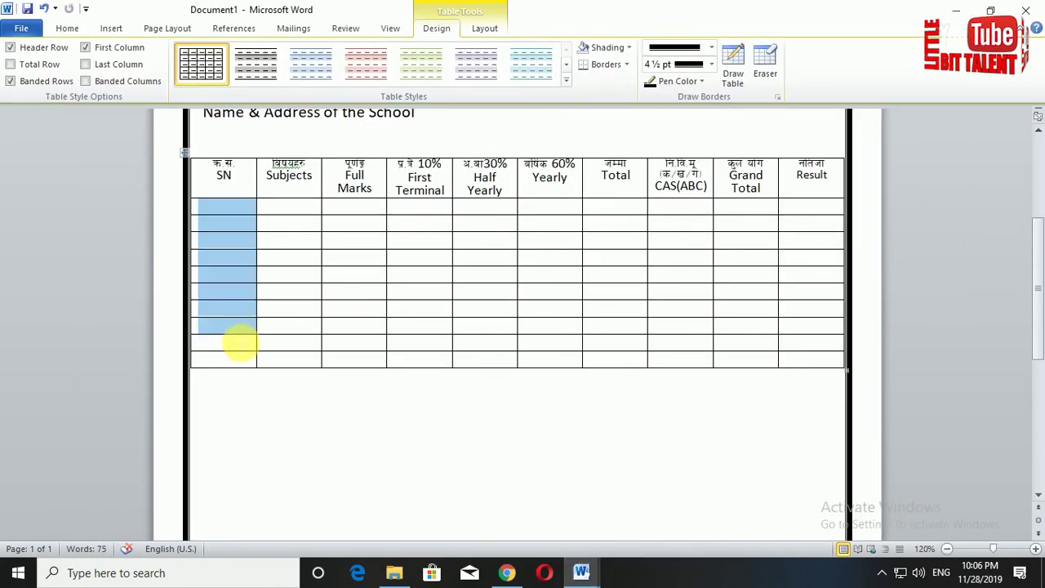
pyautogui.write('1 2 3 4 5 6 7 8 9')
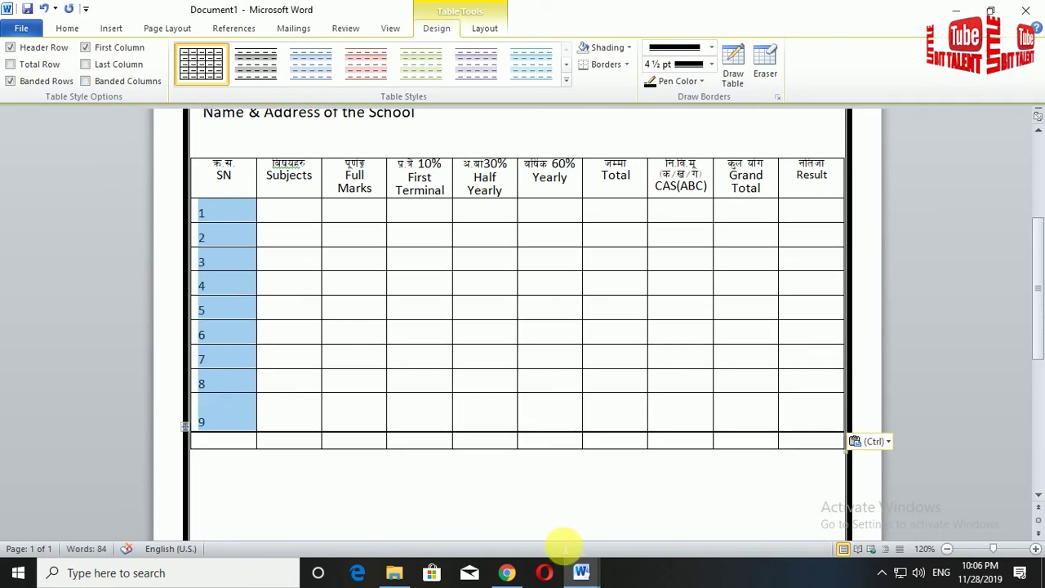
# Copy the bilingual subject names, Nepali through Health & Physical Education, into the Subjects column.
pyautogui.click(575, 572)
pyautogui.click(496, 509)
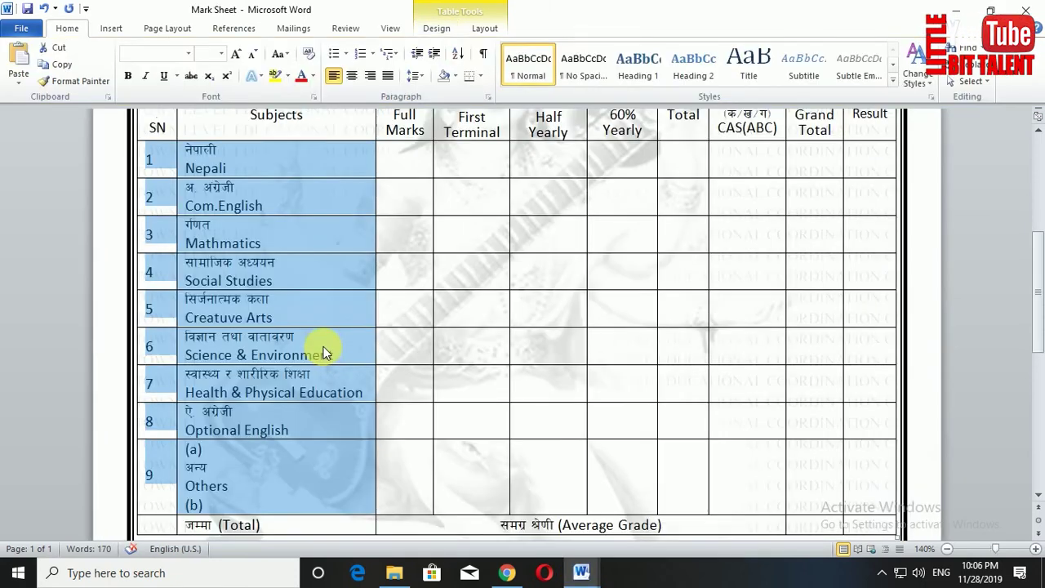
pyautogui.click(325, 353)
pyautogui.moveTo(256, 167); pyautogui.dragTo(269, 484)
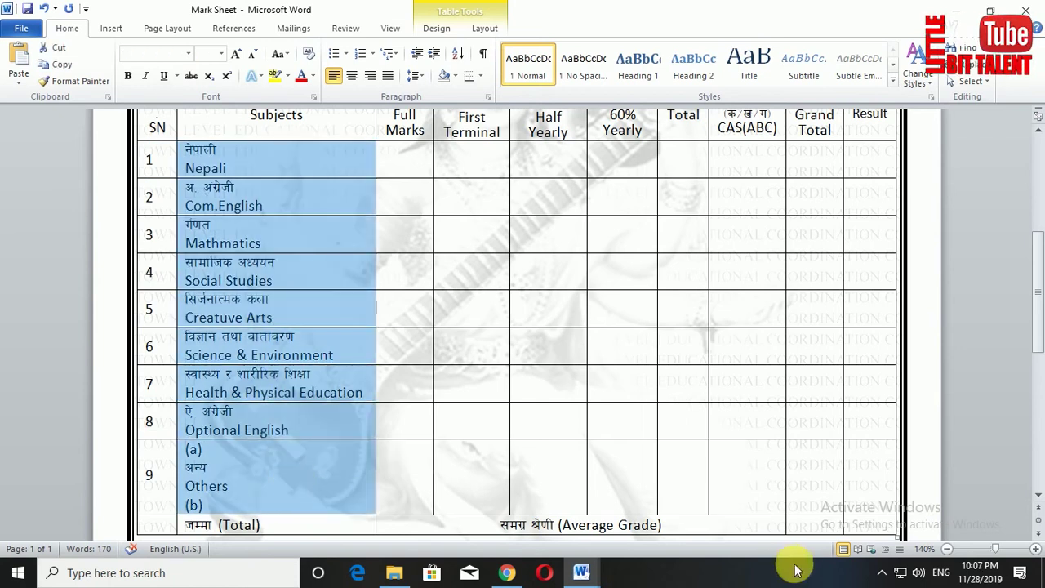
pyautogui.click(605, 576)
pyautogui.click(635, 473)
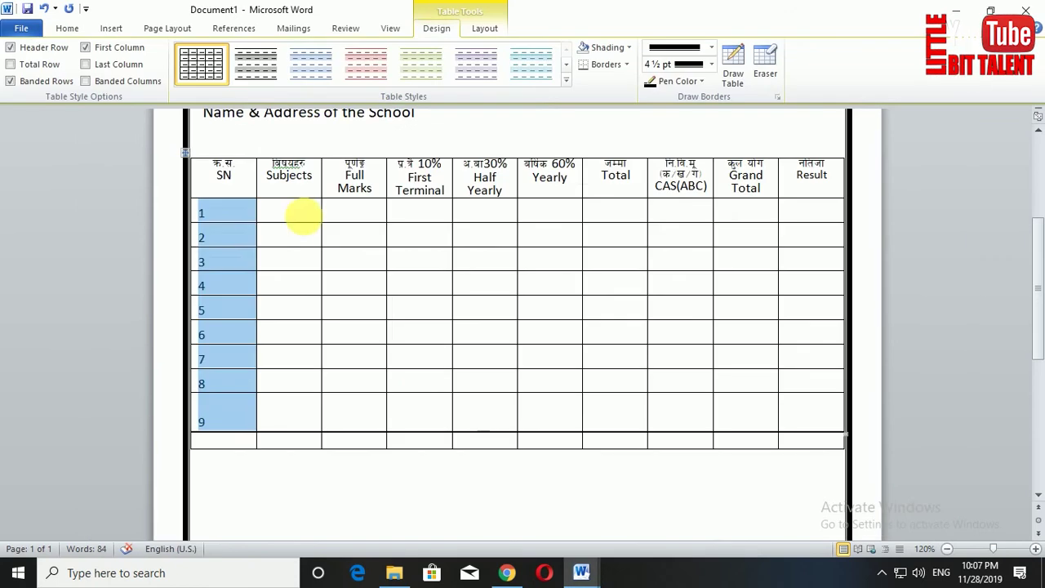
pyautogui.moveTo(302, 378); pyautogui.dragTo(303, 430)
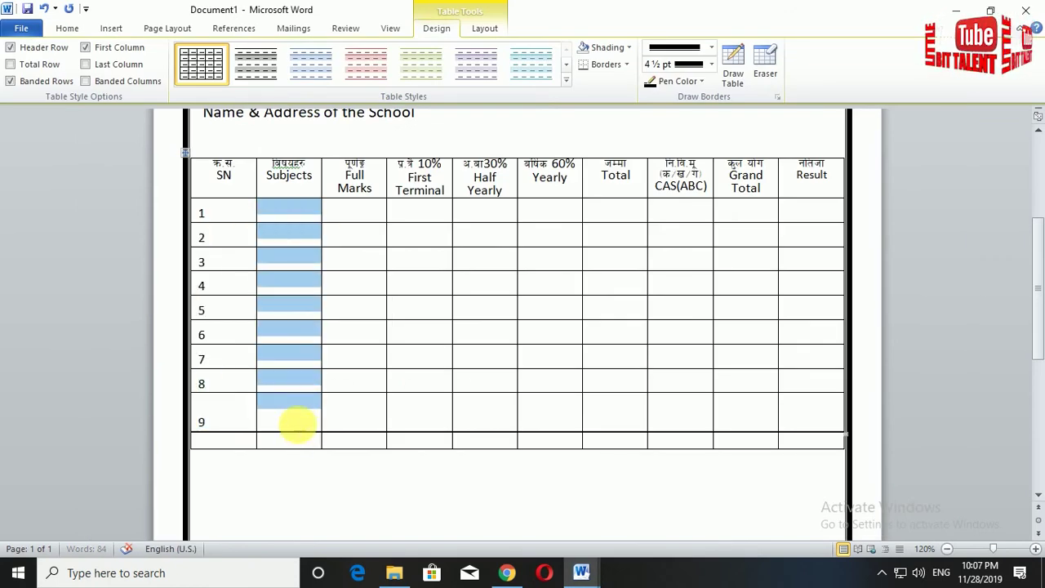
pyautogui.hotkey('ctrl', 'v')
pyautogui.click(366, 339)
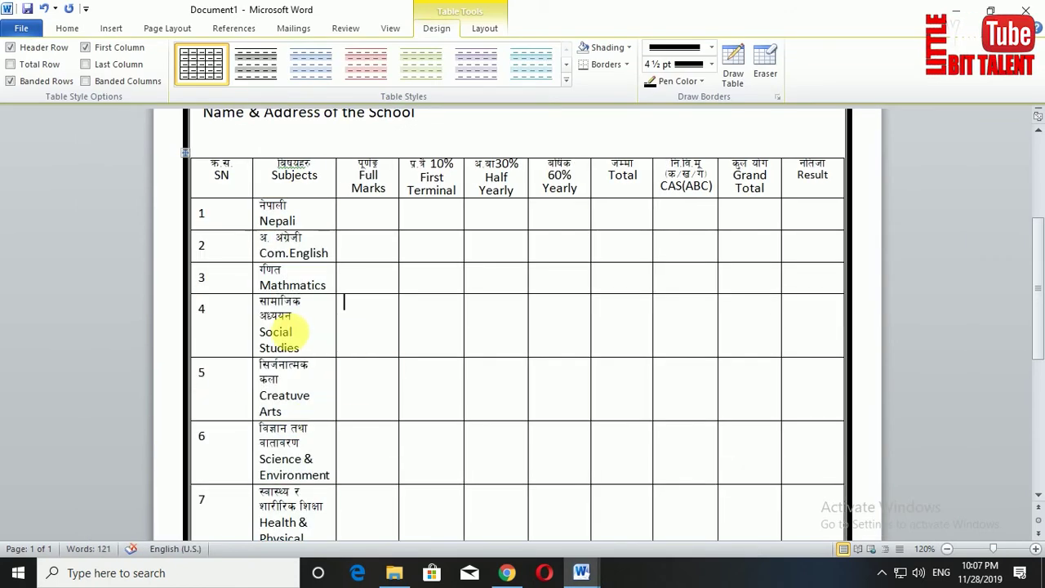
# Widen the Subjects column by narrowing SN, undoing the over-narrowed SN adjustment.
pyautogui.moveTo(253, 282); pyautogui.dragTo(228, 263)
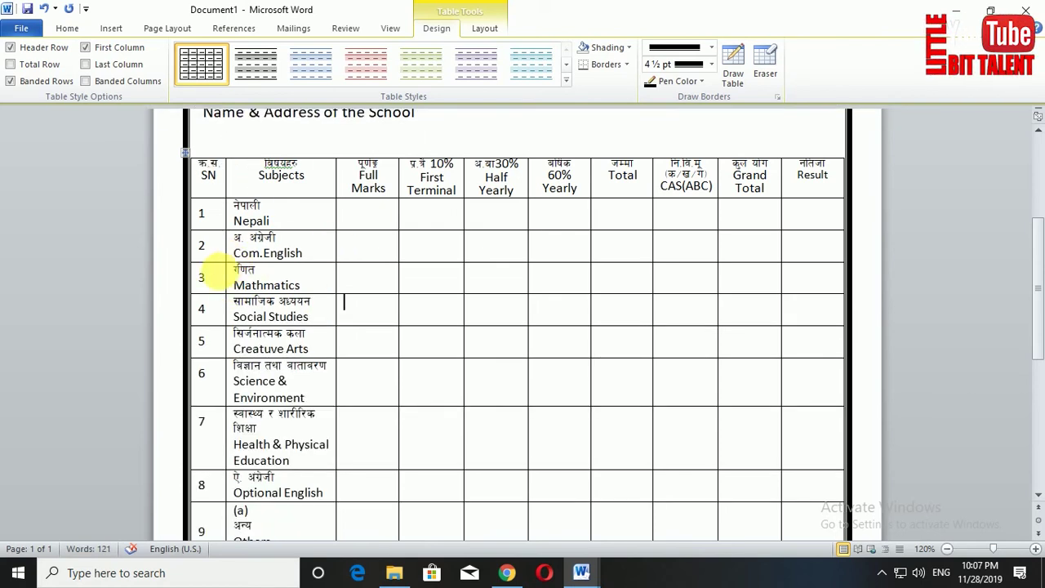
pyautogui.moveTo(234, 266); pyautogui.dragTo(214, 267)
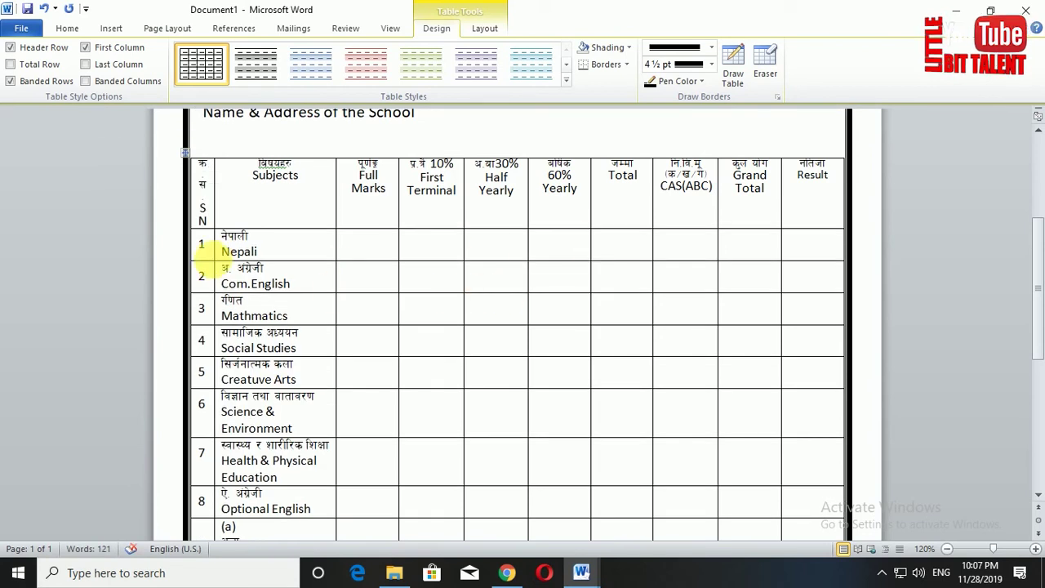
pyautogui.hotkey('ctrl', 'z')
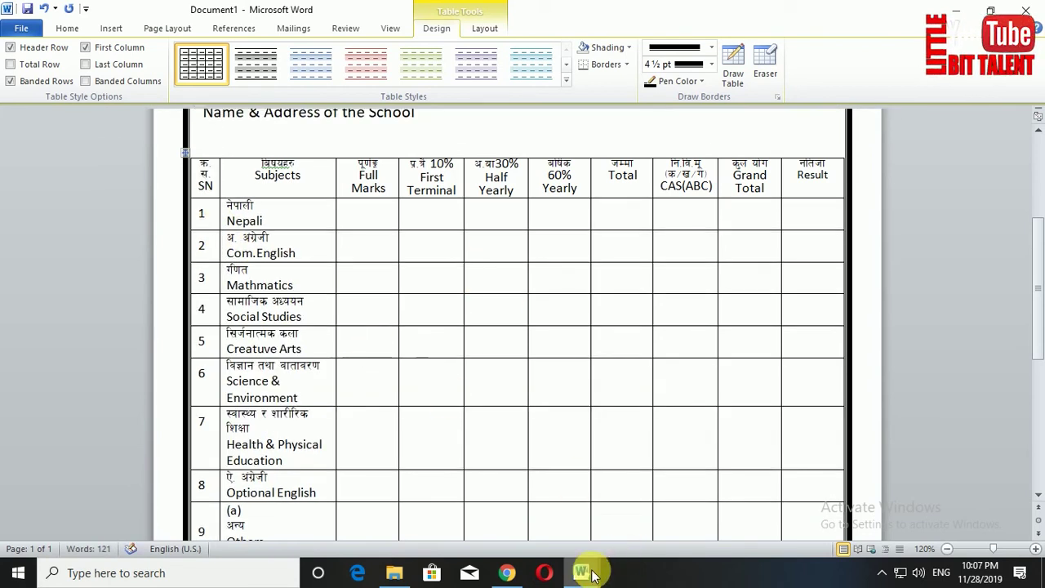
pyautogui.scroll(2, 390, 364)
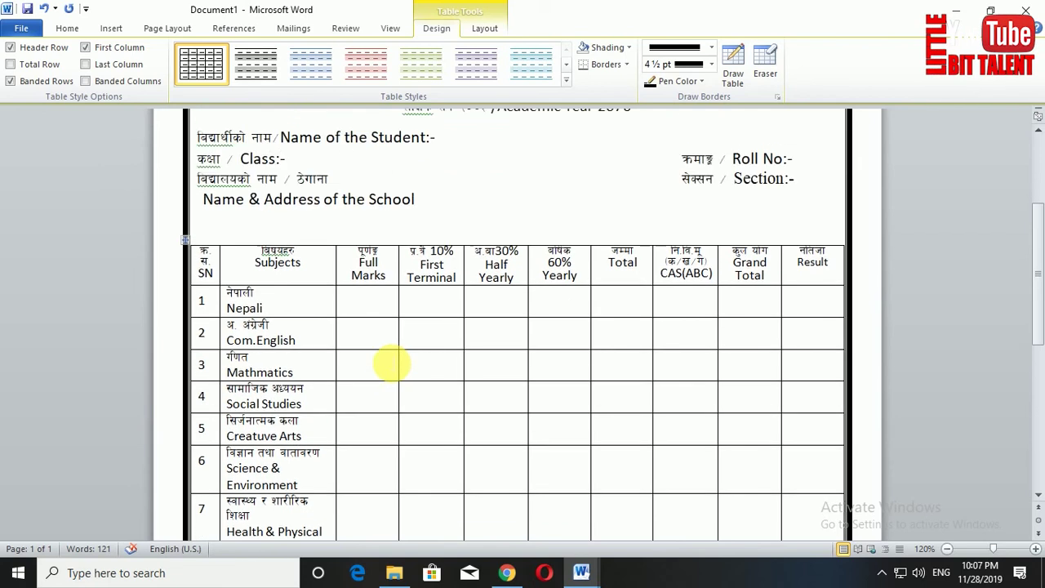
pyautogui.scroll(-3, 391, 363)
pyautogui.scroll(1, 456, 441)
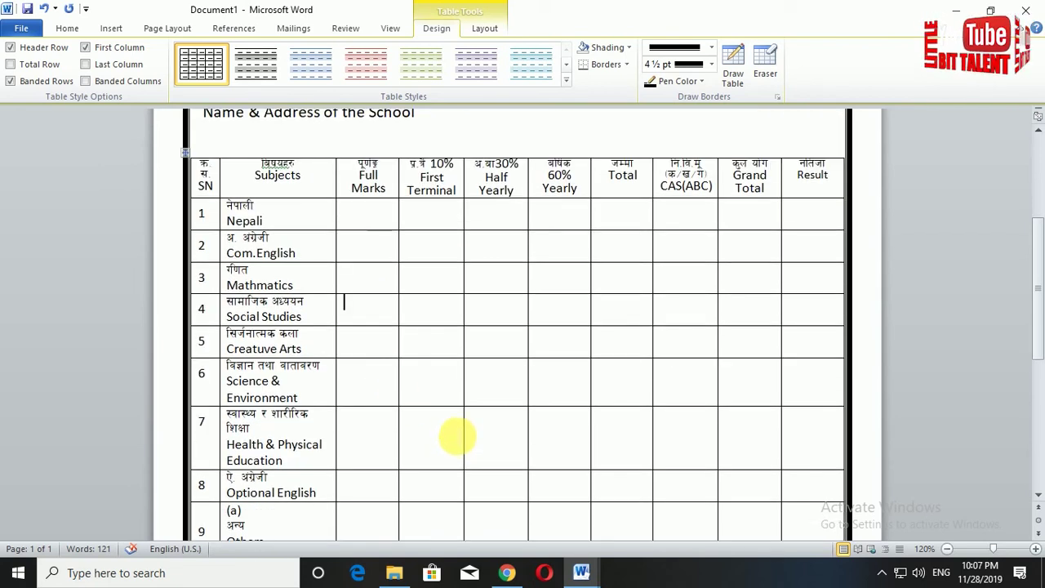
pyautogui.scroll(-2, 611, 437)
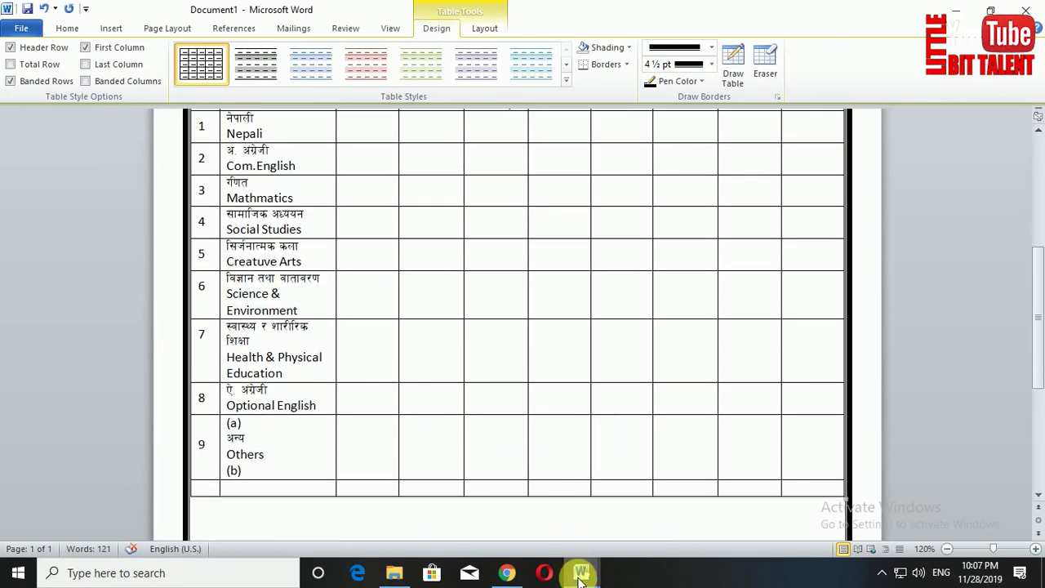
pyautogui.moveTo(580, 570)
pyautogui.click(504, 520)
pyautogui.scroll(2, 535, 245)
pyautogui.scroll(1, 539, 278)
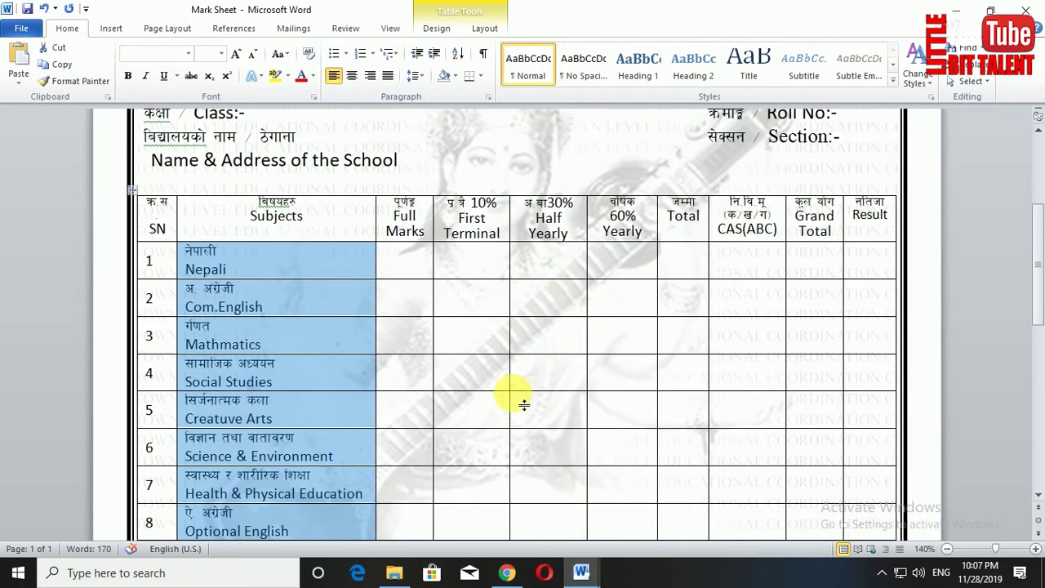
pyautogui.scroll(-3, 512, 395)
pyautogui.scroll(-3, 512, 395)
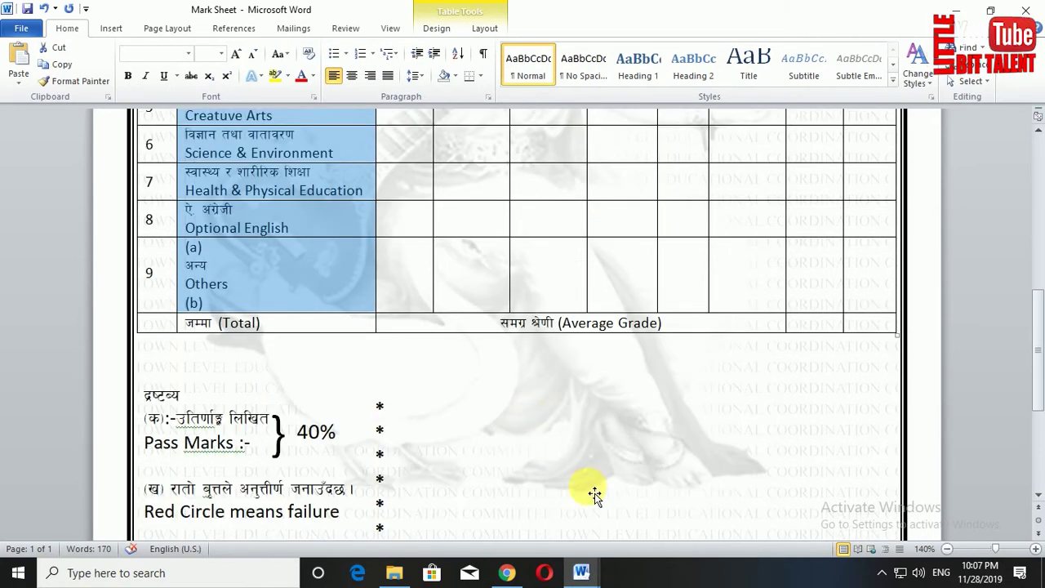
pyautogui.moveTo(584, 576)
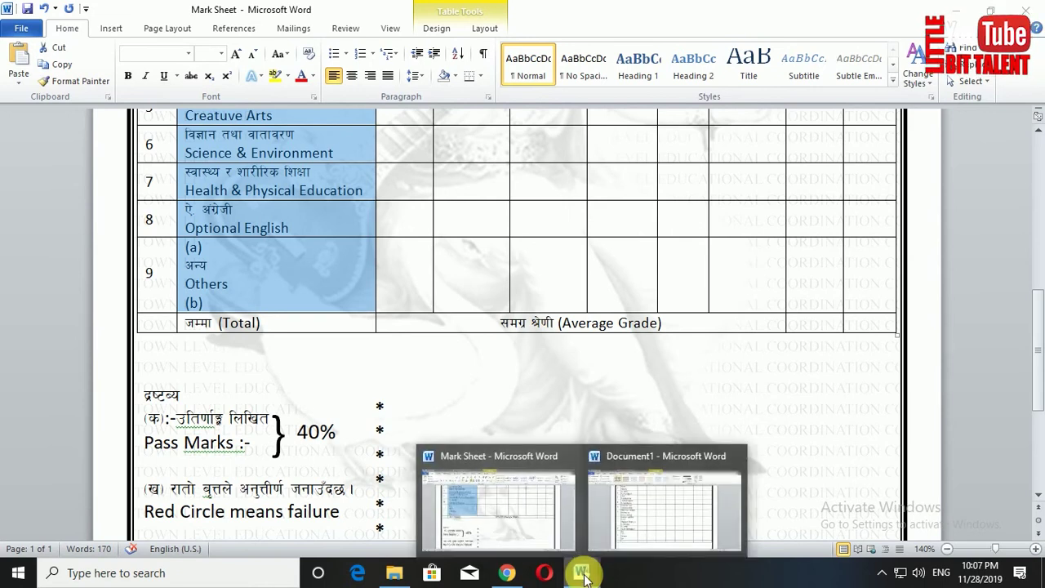
pyautogui.click(605, 535)
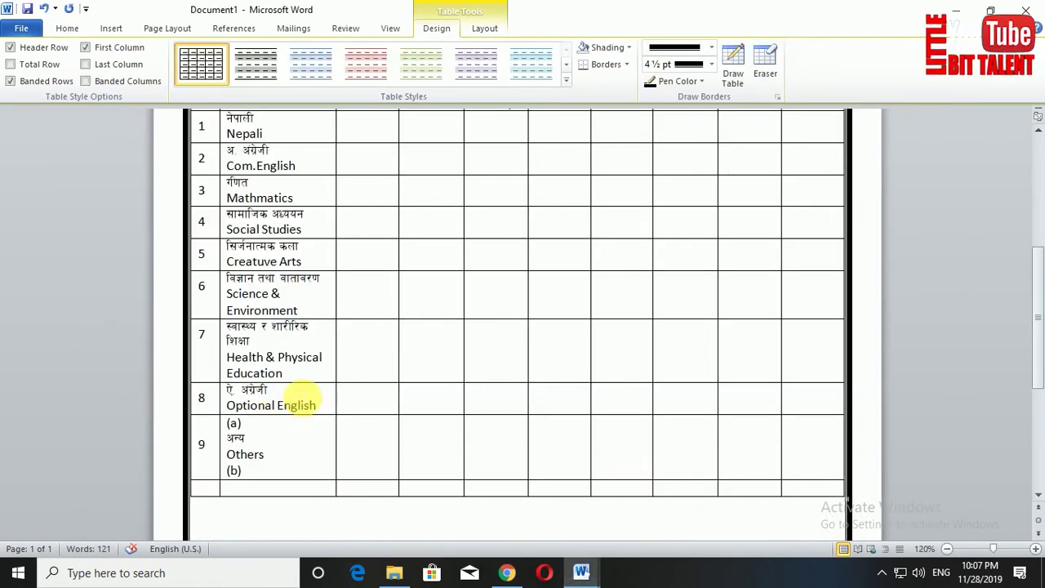
pyautogui.scroll(1, 301, 400)
pyautogui.scroll(1, 301, 401)
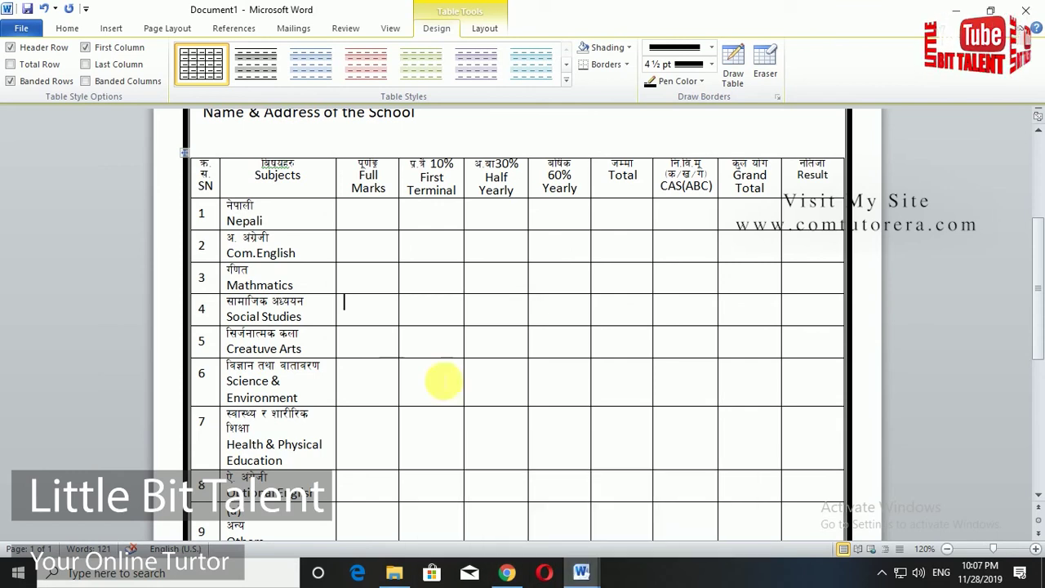
pyautogui.moveTo(581, 576)
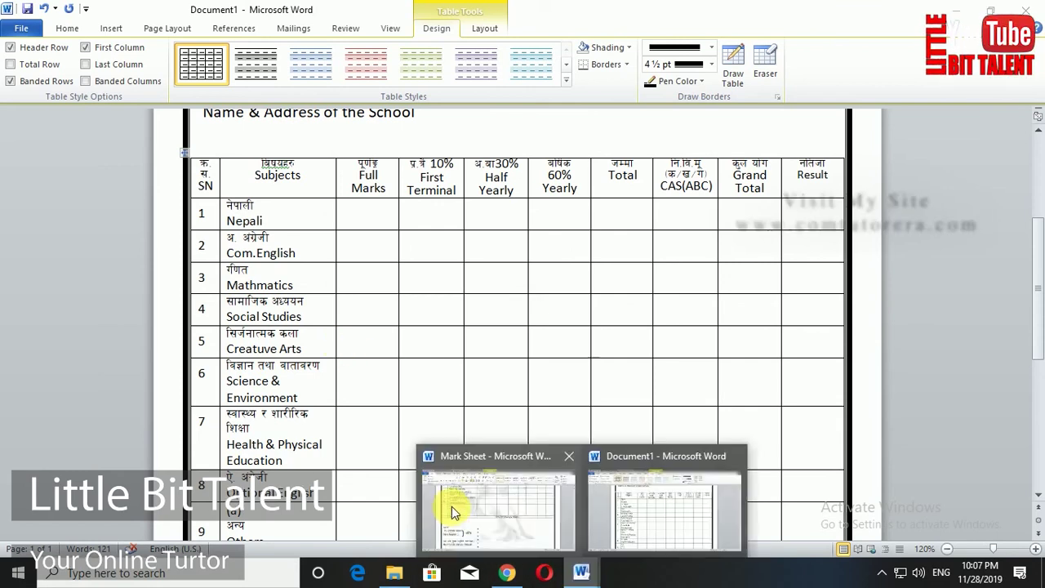
pyautogui.click(455, 502)
pyautogui.scroll(-2, 294, 327)
pyautogui.scroll(2, 309, 360)
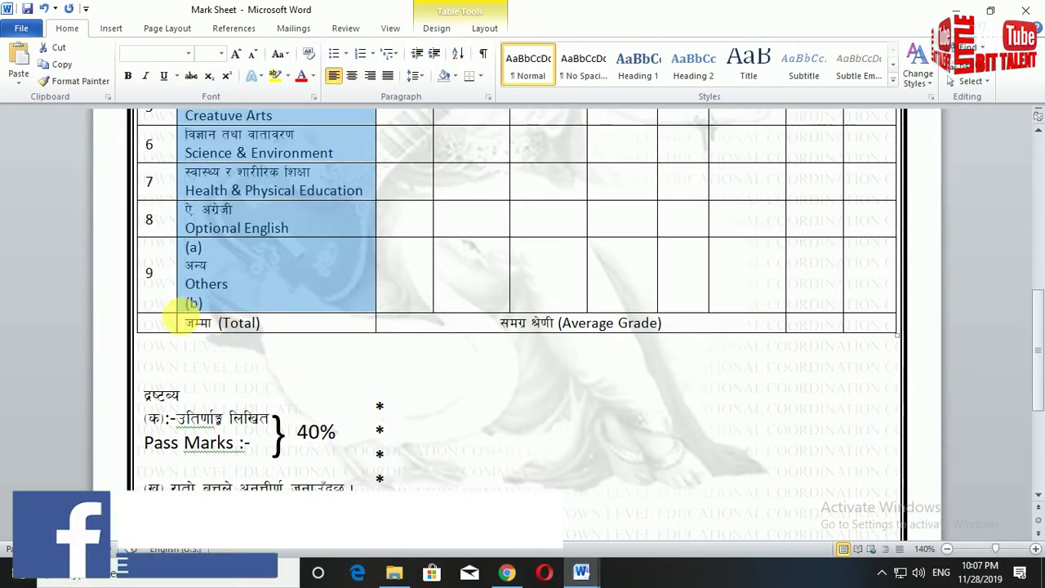
pyautogui.moveTo(177, 331)
pyautogui.mouseDown()
pyautogui.moveTo(611, 351)
pyautogui.moveTo(852, 326)
pyautogui.mouseUp()
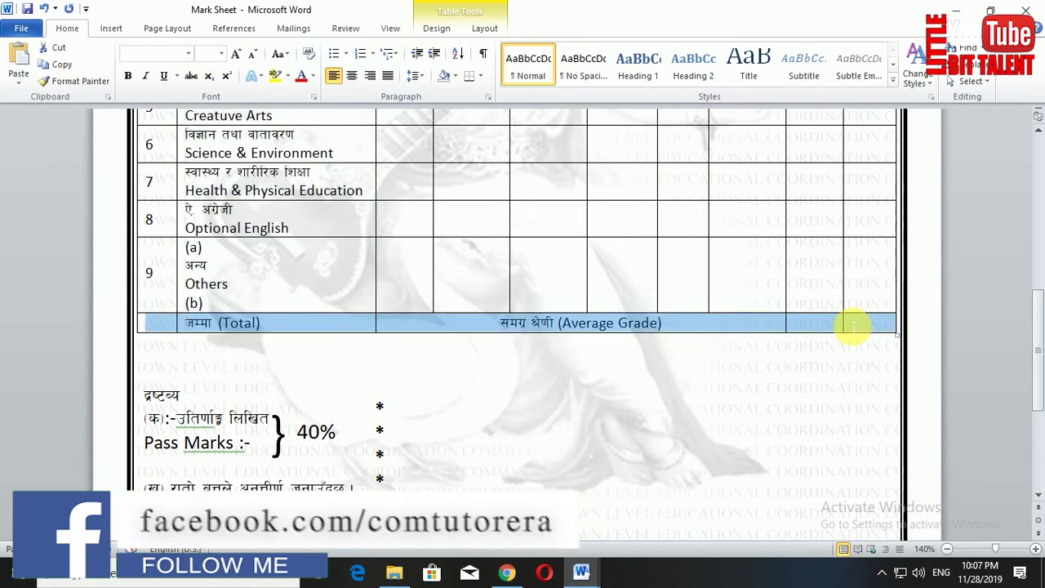
pyautogui.click(691, 326)
pyautogui.moveTo(692, 324); pyautogui.dragTo(291, 325)
pyautogui.hotkey('ctrl', 'c')
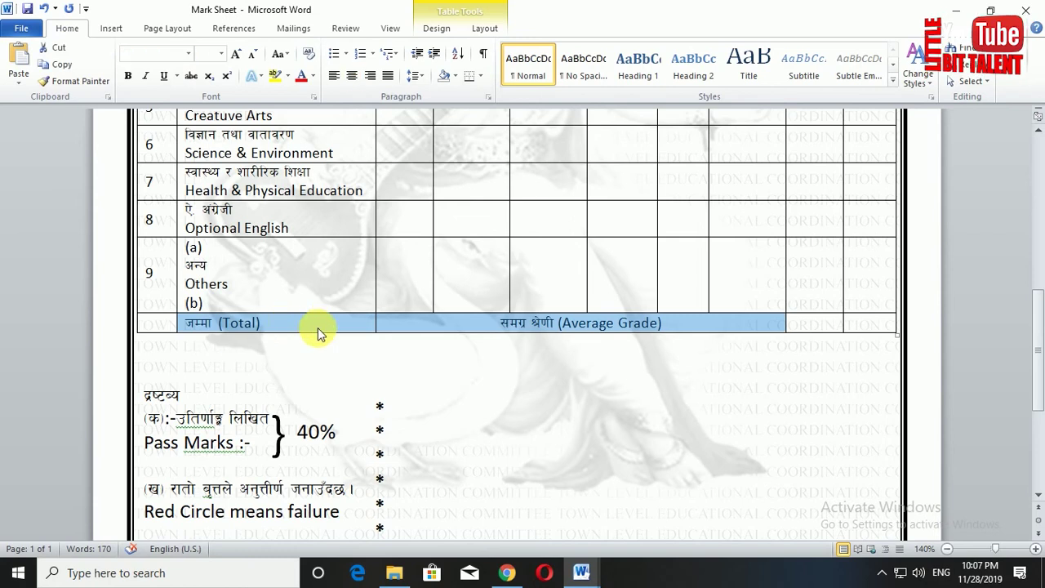
pyautogui.moveTo(581, 570)
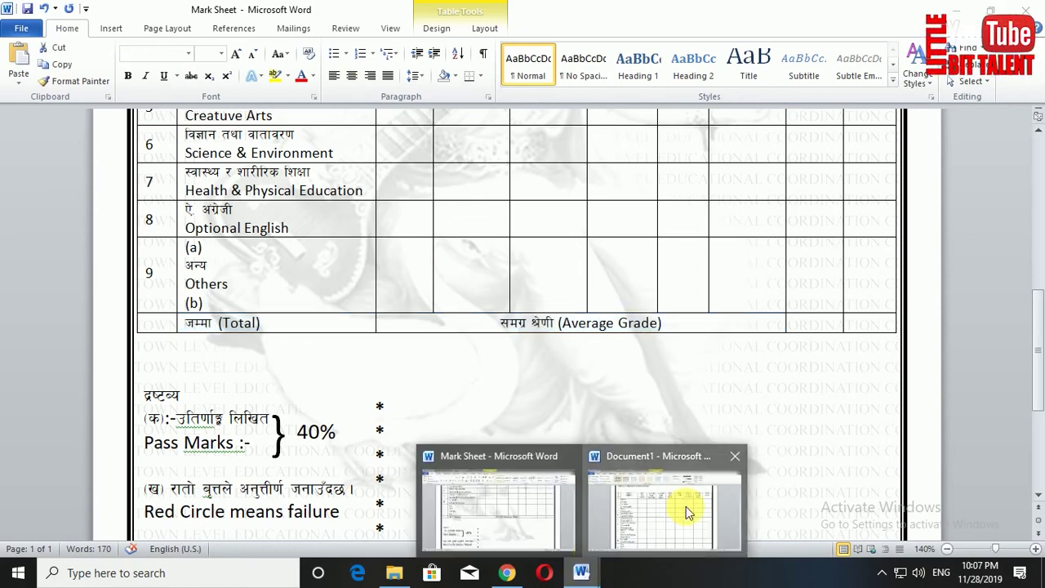
pyautogui.click(688, 511)
pyautogui.scroll(-3, 361, 482)
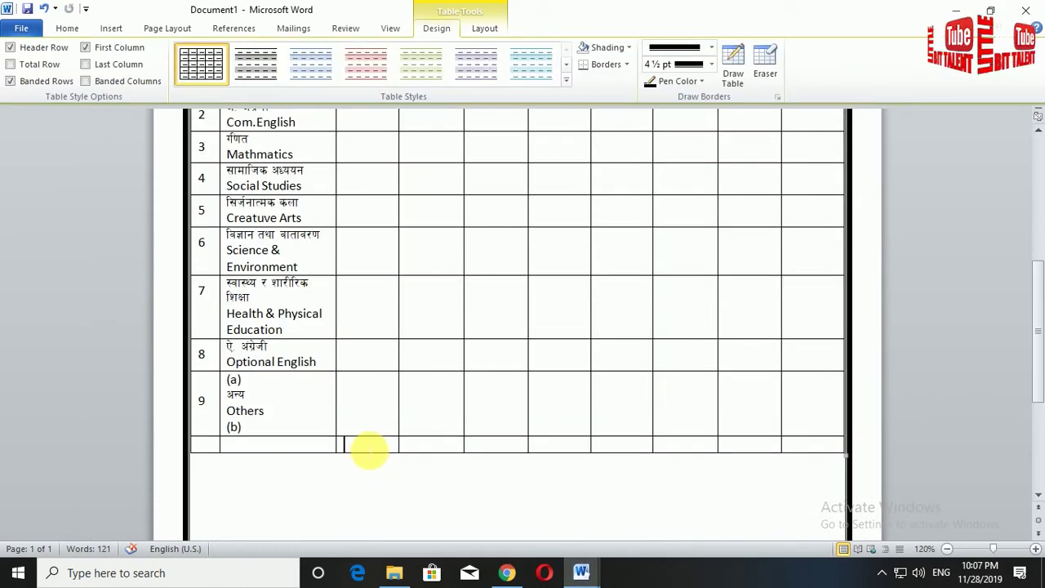
# Try pasting the Total and Average Grade cells into the table's last row, undoing both attempts.
pyautogui.click(369, 451)
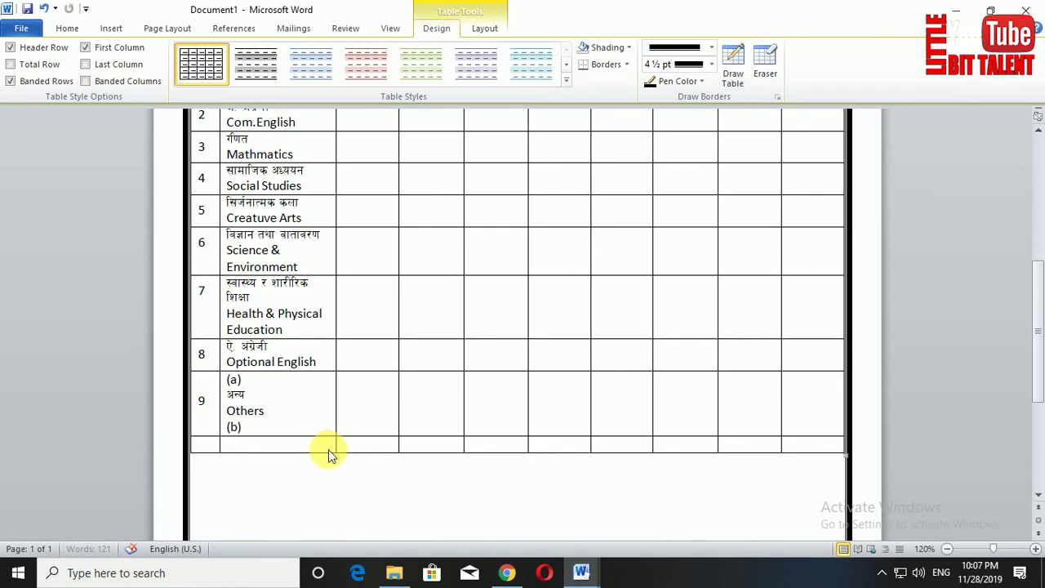
pyautogui.hotkey('ctrl', 'v')
pyautogui.hotkey('ctrl', 'z')
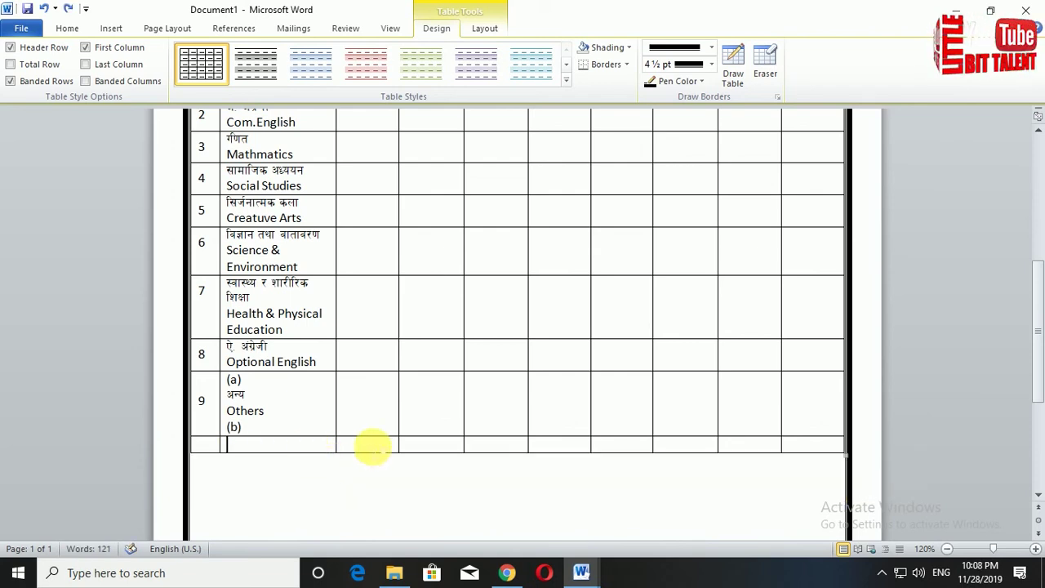
pyautogui.moveTo(310, 447); pyautogui.dragTo(675, 449)
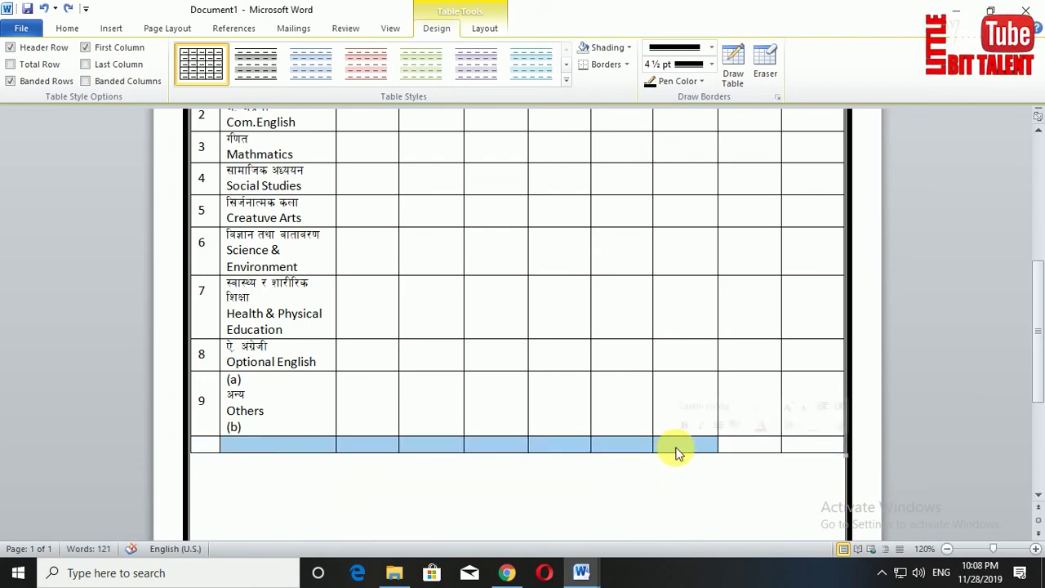
pyautogui.write('जम्मा (Total)\tसमग्र श्रेणी (Average Grade)\tजम्मा (Total)\tसमग्र श्रेणी (Average Grade)\tजम्मा (Total)\tसमग्र श्रेणी (Average Grade)\tजम्मा (Total)')
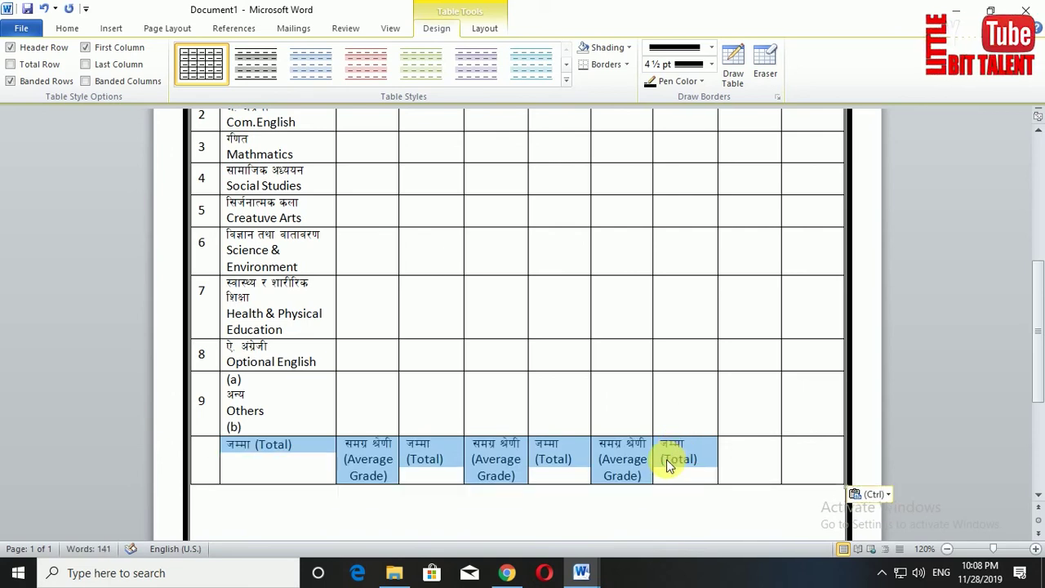
pyautogui.hotkey('ctrl', 'z')
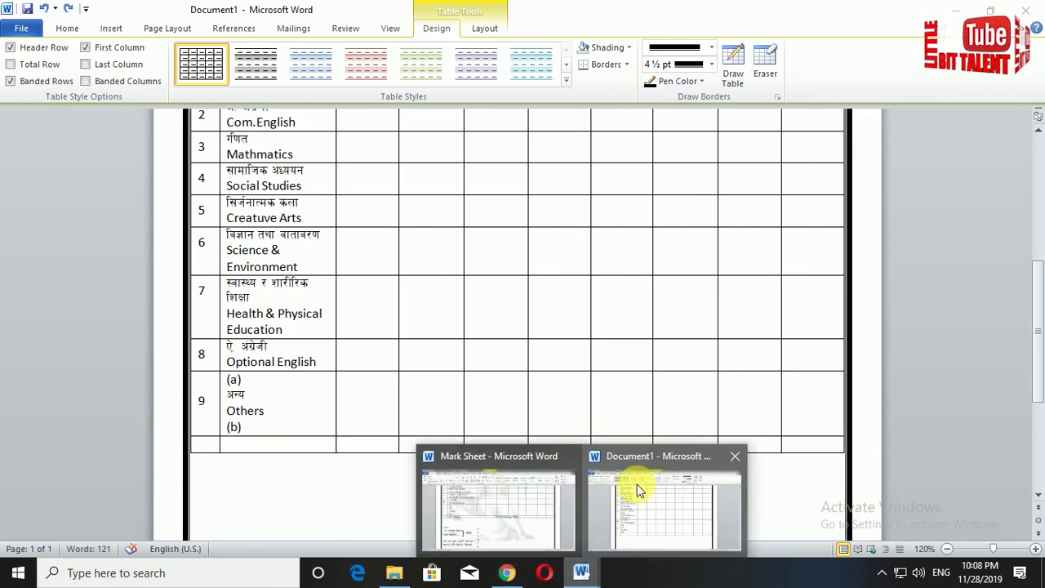
# Check the Average Grade label in the Mark Sheet's Total row.
pyautogui.click(581, 570)
pyautogui.click(525, 514)
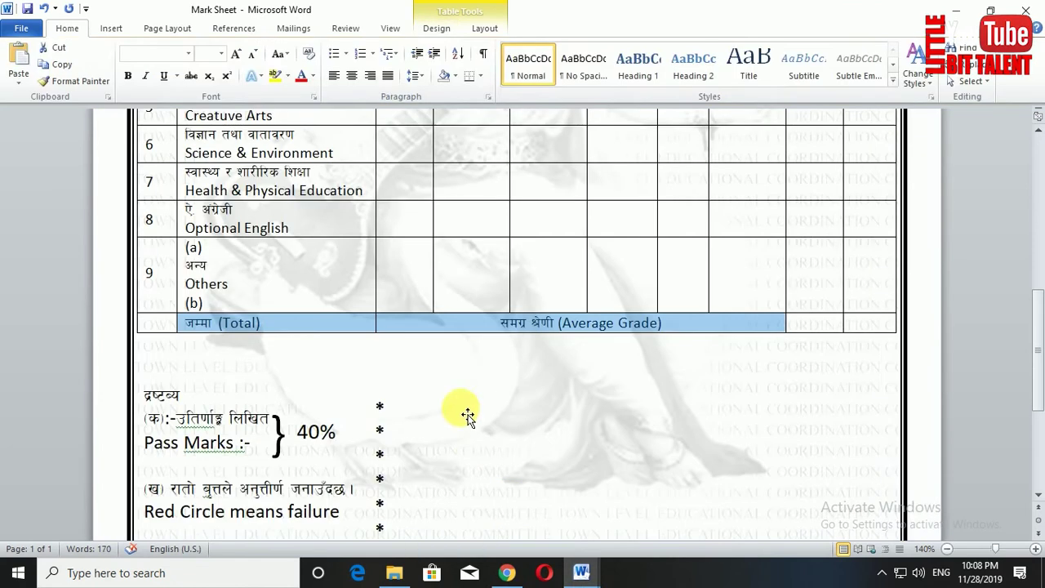
pyautogui.moveTo(660, 325); pyautogui.dragTo(507, 339)
pyautogui.hotkey('ctrl', 'c')
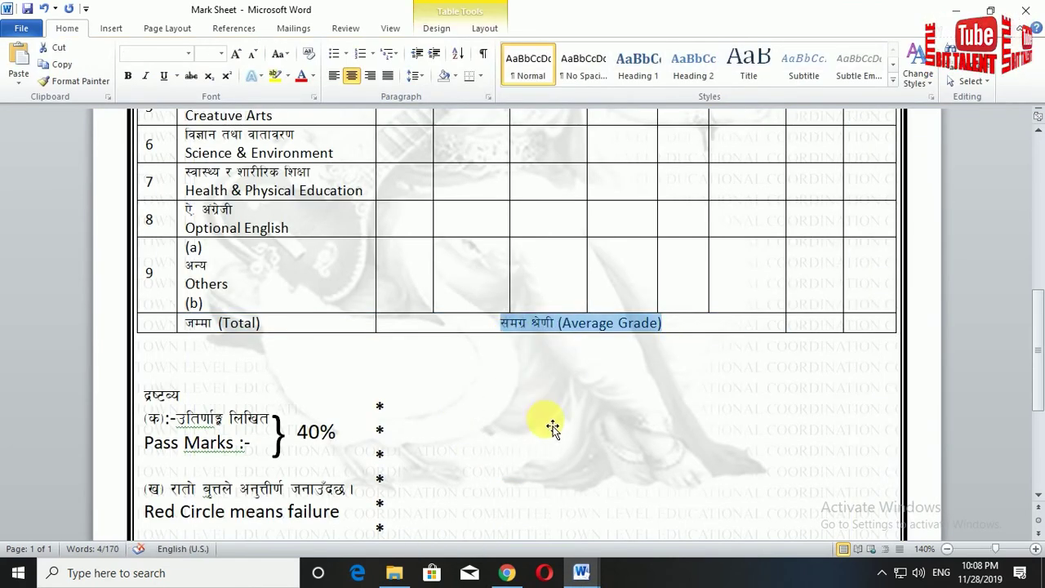
pyautogui.click(582, 573)
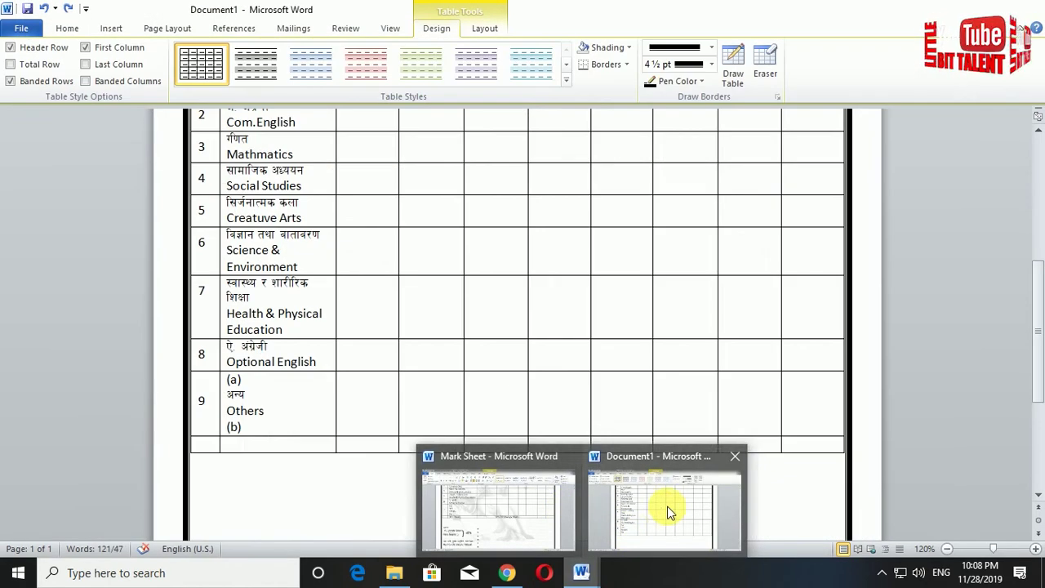
pyautogui.click(665, 509)
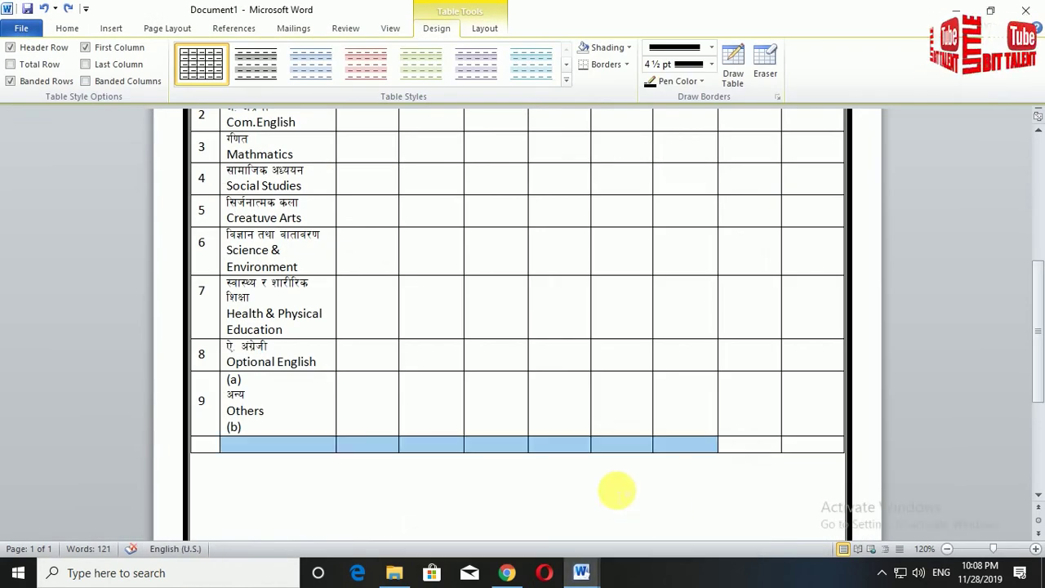
pyautogui.click(582, 572)
pyautogui.click(508, 527)
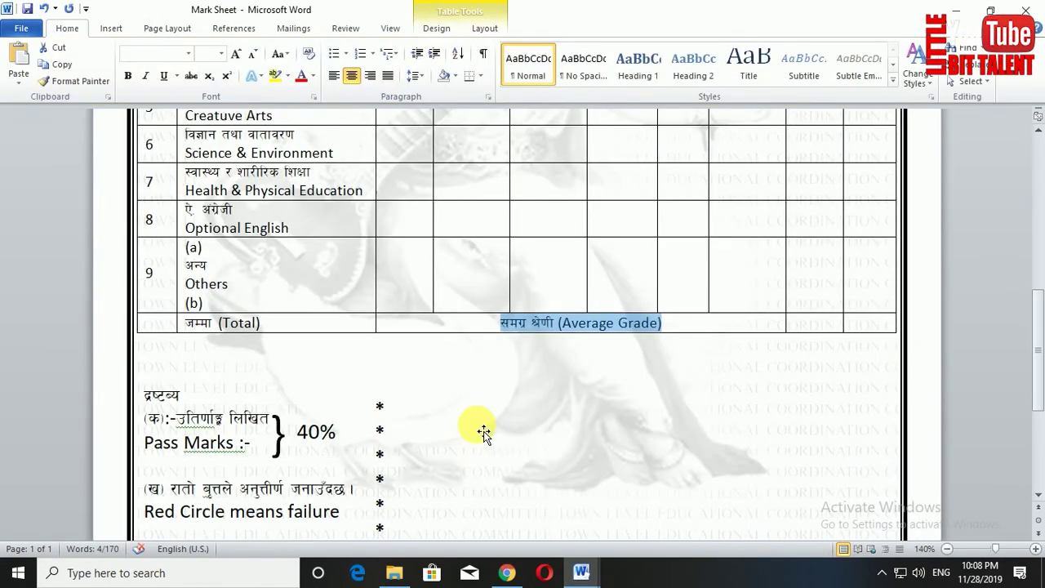
pyautogui.click(739, 325)
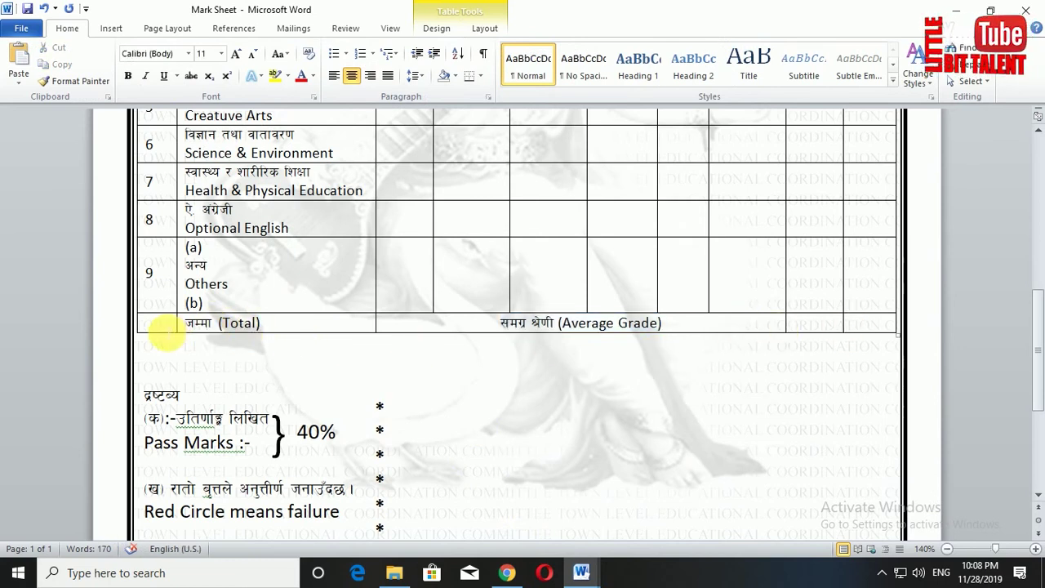
# Inspect the Total row's first cell, then return into Document1's table around rows 7–9.
pyautogui.click(160, 329)
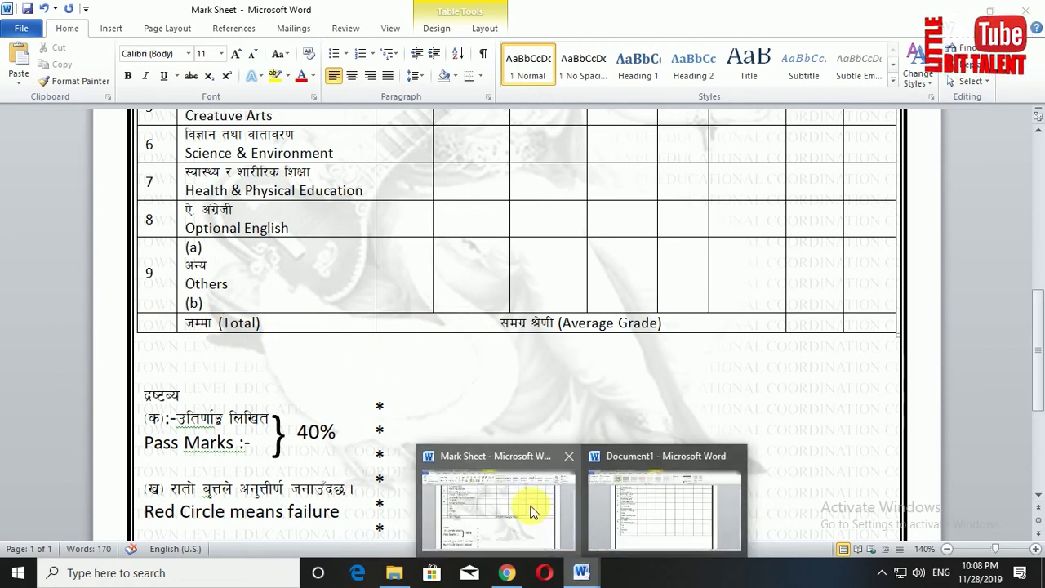
pyautogui.moveTo(585, 574)
pyautogui.click(654, 537)
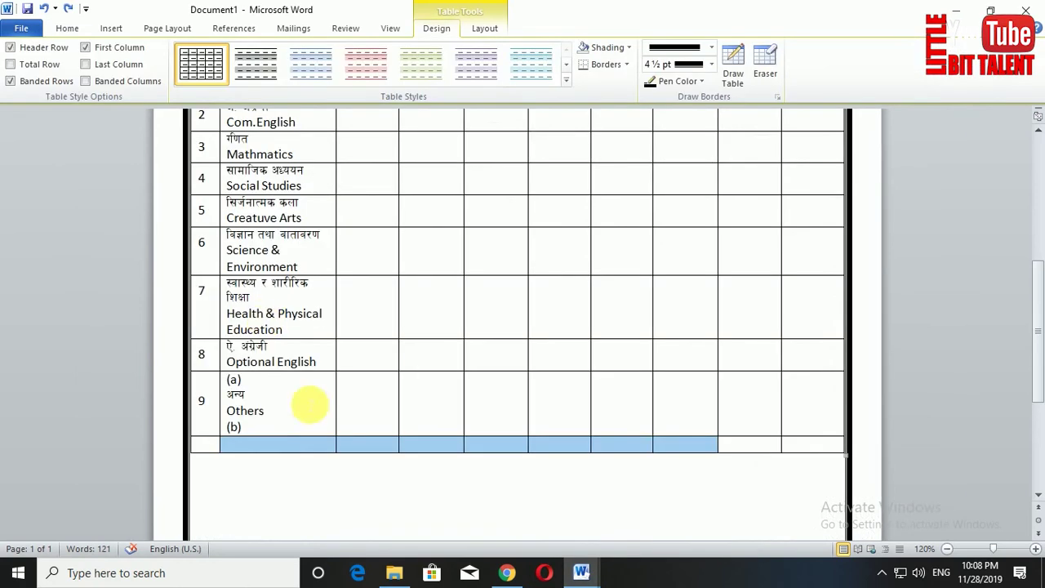
pyautogui.click(294, 445)
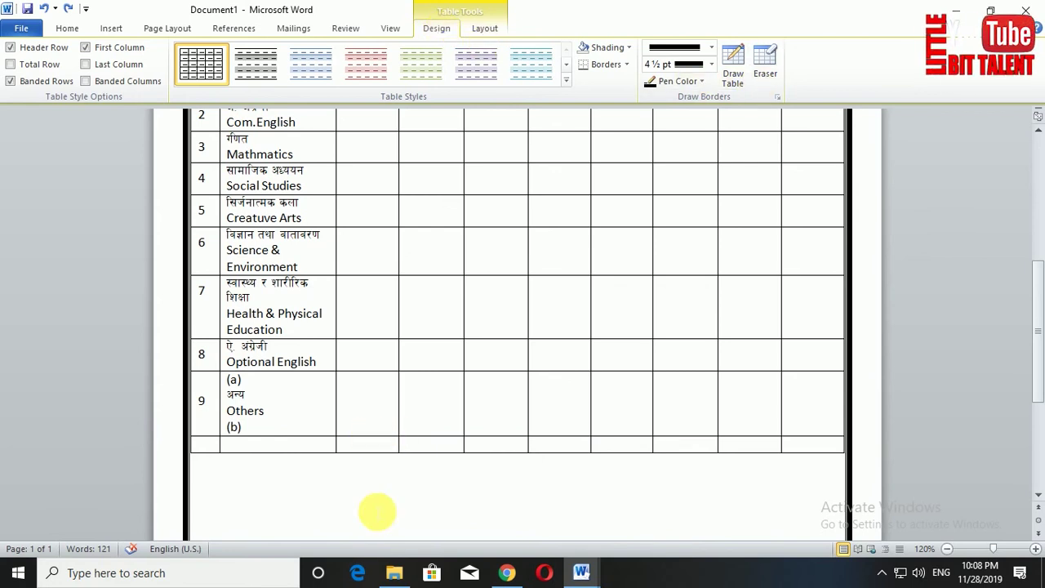
pyautogui.click(377, 512)
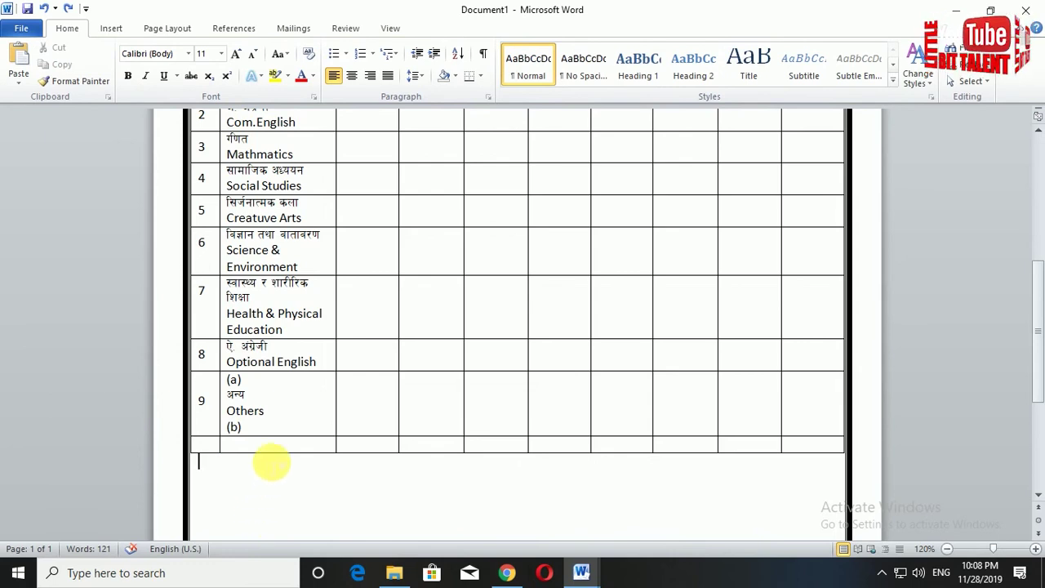
pyautogui.click(331, 382)
pyautogui.click(557, 303)
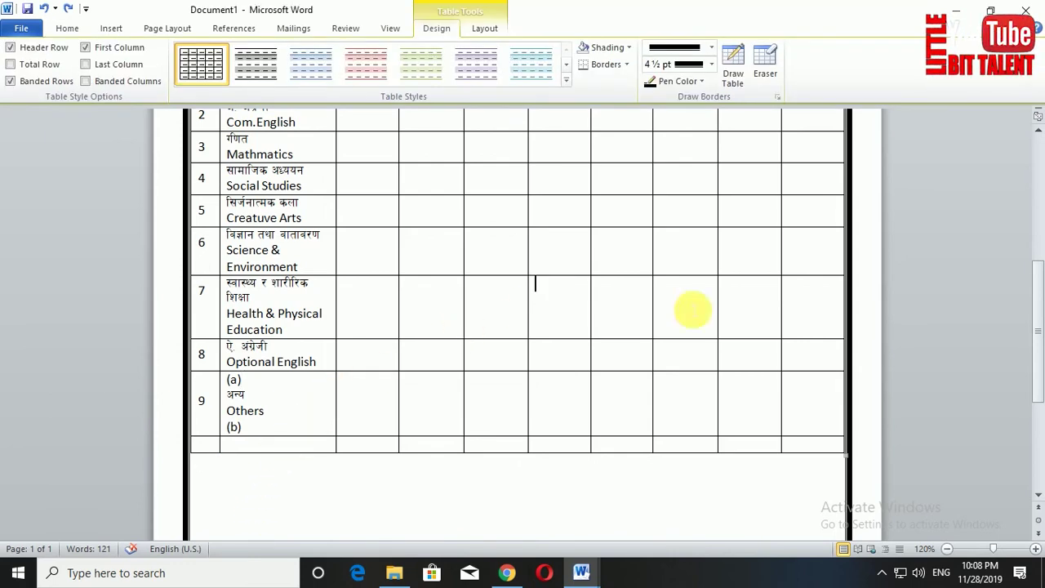
# Erase the bottom row's cell partitions with the Eraser so it forms a few wide cells.
pyautogui.click(691, 306)
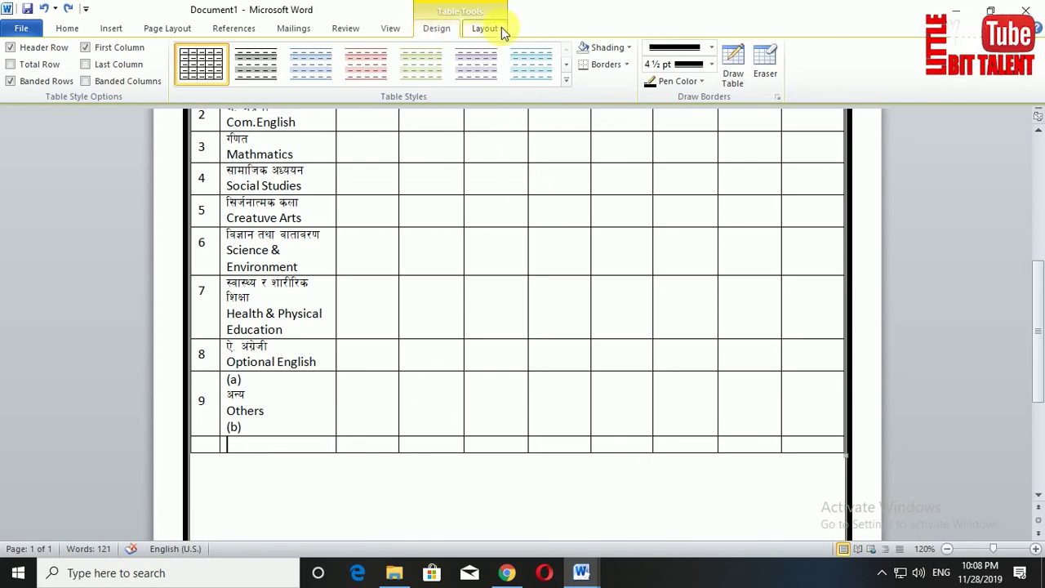
pyautogui.click(776, 67)
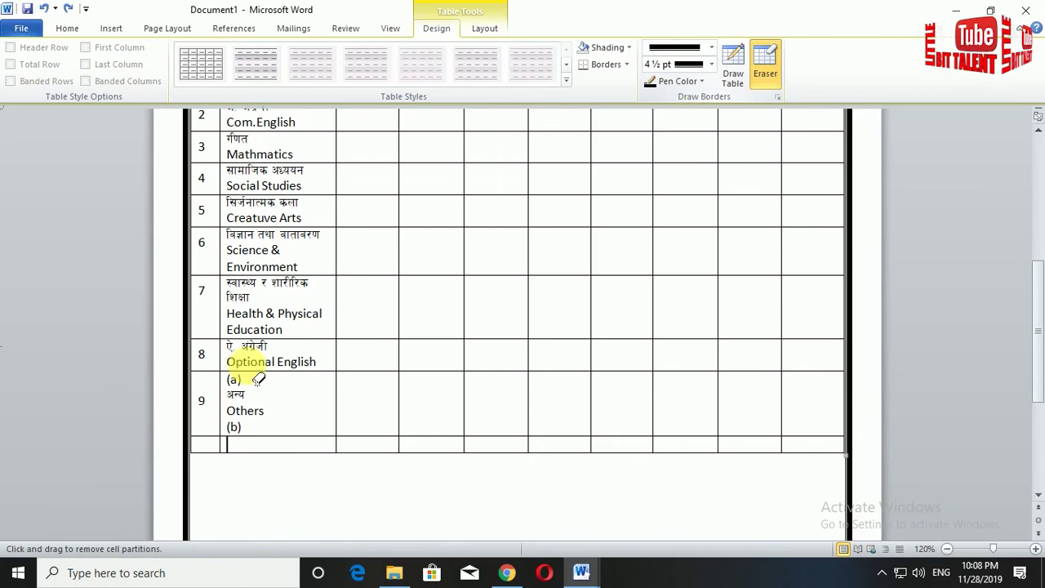
pyautogui.click(335, 444)
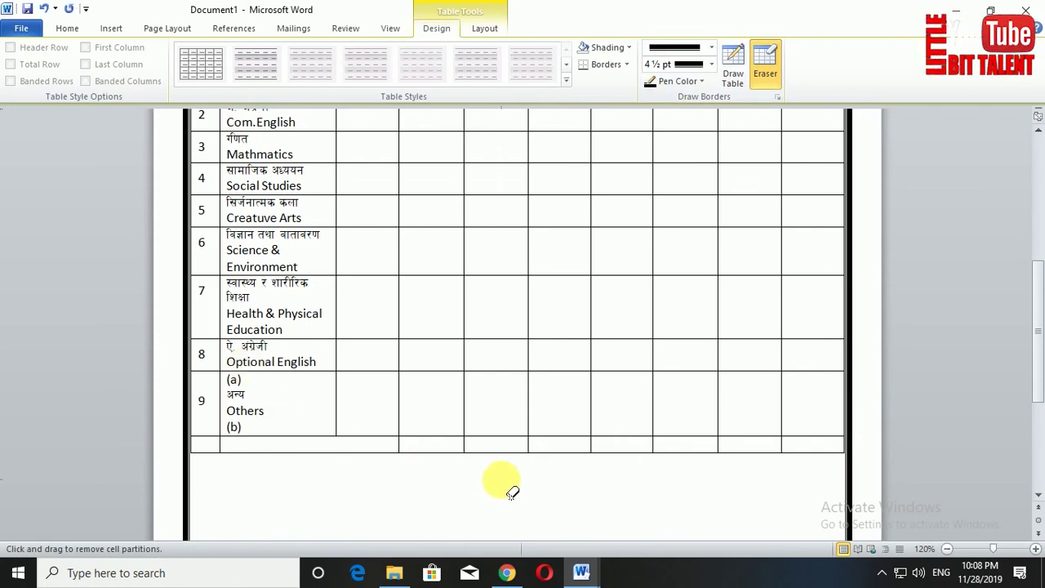
pyautogui.click(718, 445)
pyautogui.click(592, 448)
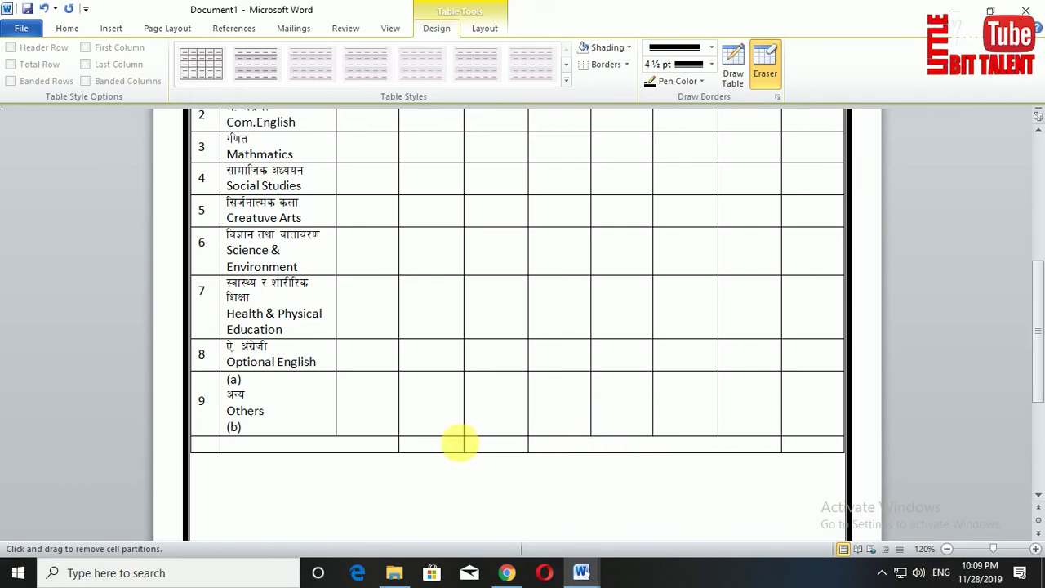
pyautogui.press('Escape')
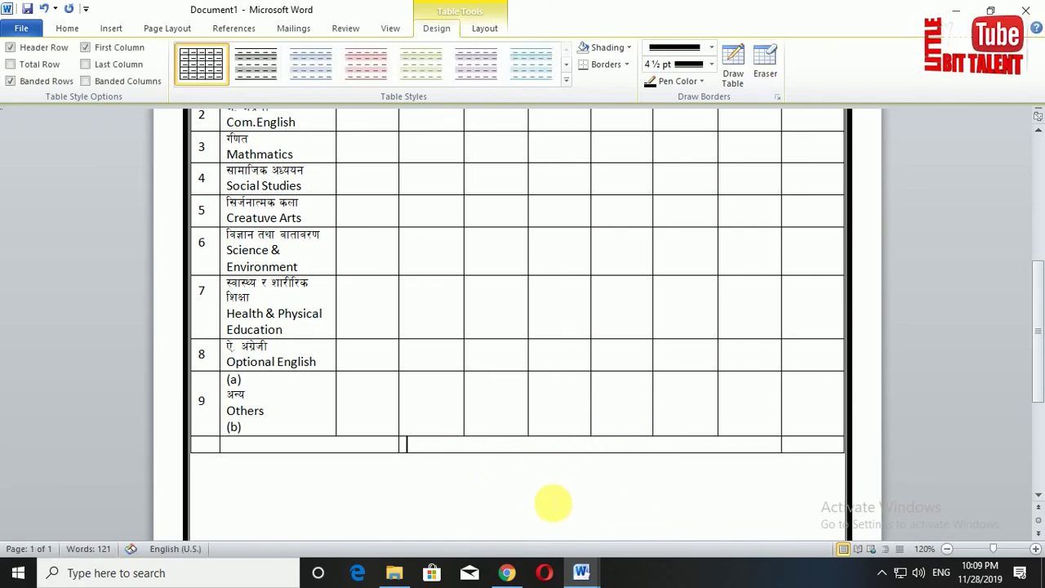
pyautogui.click(582, 574)
pyautogui.click(522, 512)
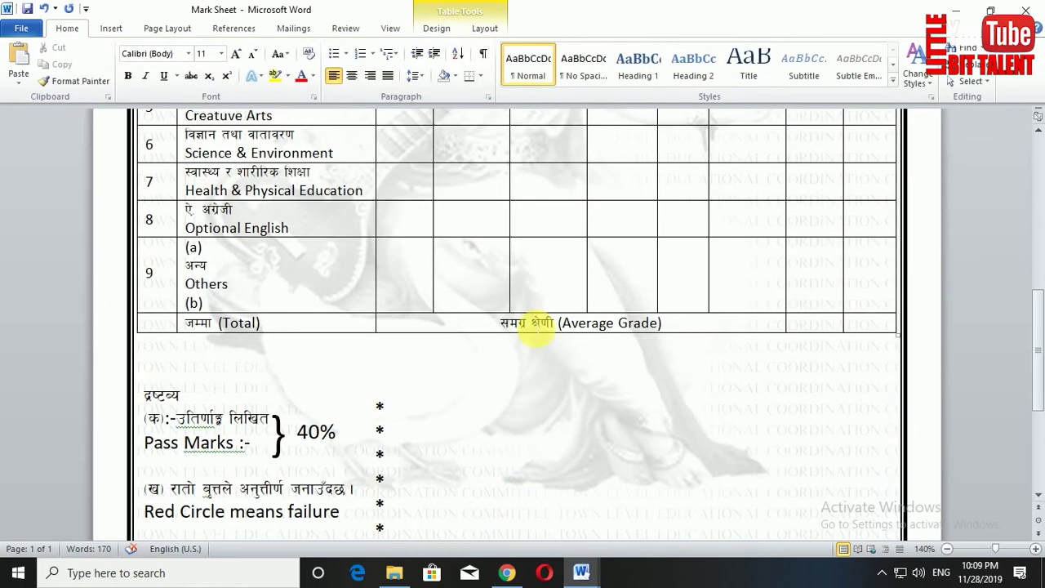
# Paste the समग्र श्रेणी (Average Grade) label from the Mark Sheet into the bottom row.
pyautogui.moveTo(664, 324); pyautogui.dragTo(535, 327)
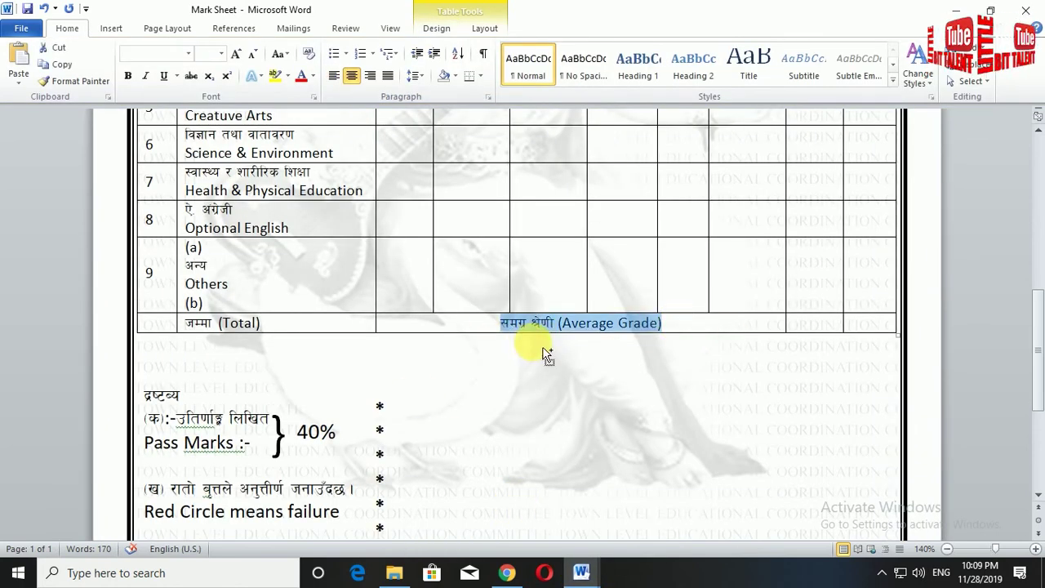
pyautogui.click(588, 572)
pyautogui.click(653, 514)
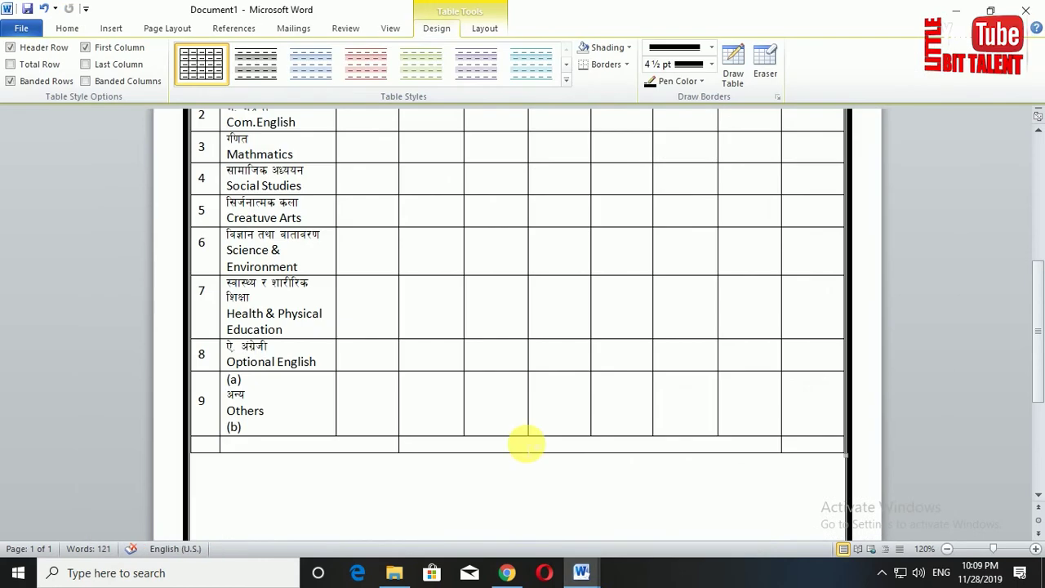
pyautogui.hotkey('ctrl', 'v')
# Paste the जम्मा (Total) label from the Mark Sheet into the bottom row's empty cell.
pyautogui.click(581, 572)
pyautogui.click(510, 522)
pyautogui.moveTo(185, 322); pyautogui.dragTo(255, 325)
pyautogui.hotkey('ctrl', 'c')
pyautogui.click(581, 572)
pyautogui.click(540, 511)
pyautogui.click(579, 574)
pyautogui.click(655, 516)
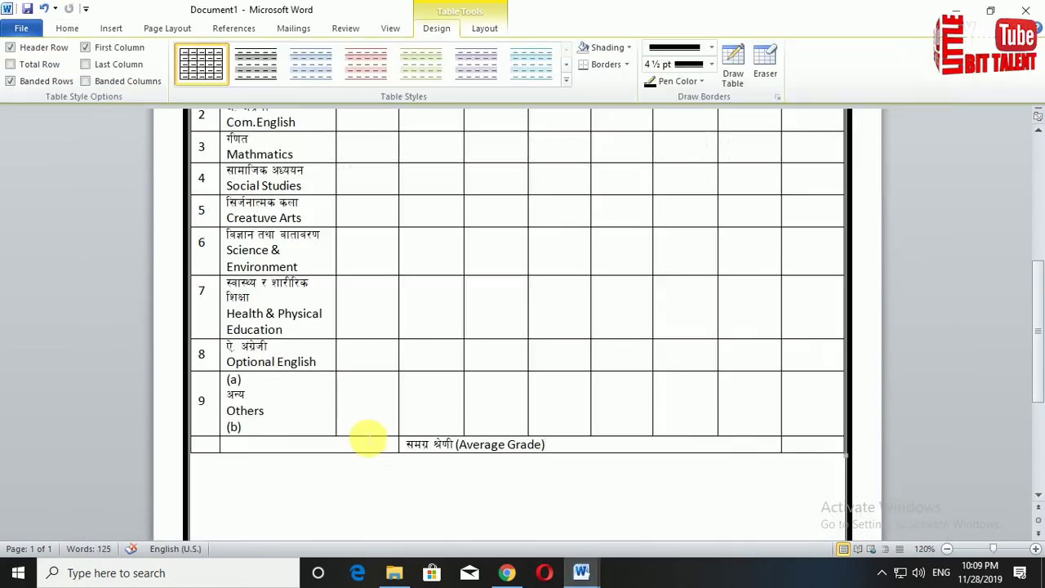
pyautogui.click(365, 450)
pyautogui.hotkey('ctrl', 'v')
# Add blank lines so जम्मा (Total) sits level with the Average Grade label.
pyautogui.click(560, 449)
pyautogui.press('Return')
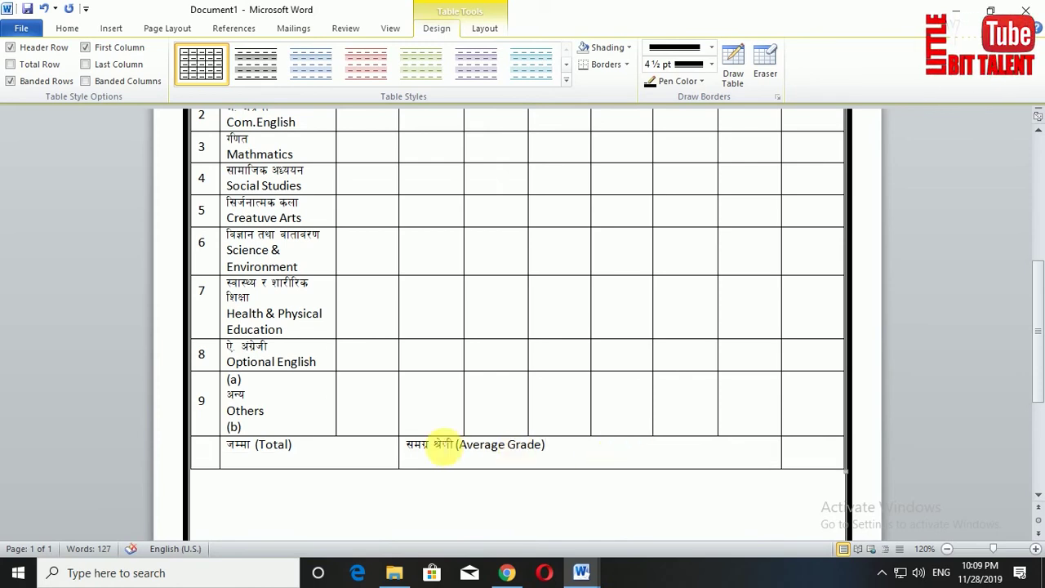
pyautogui.press('Return')
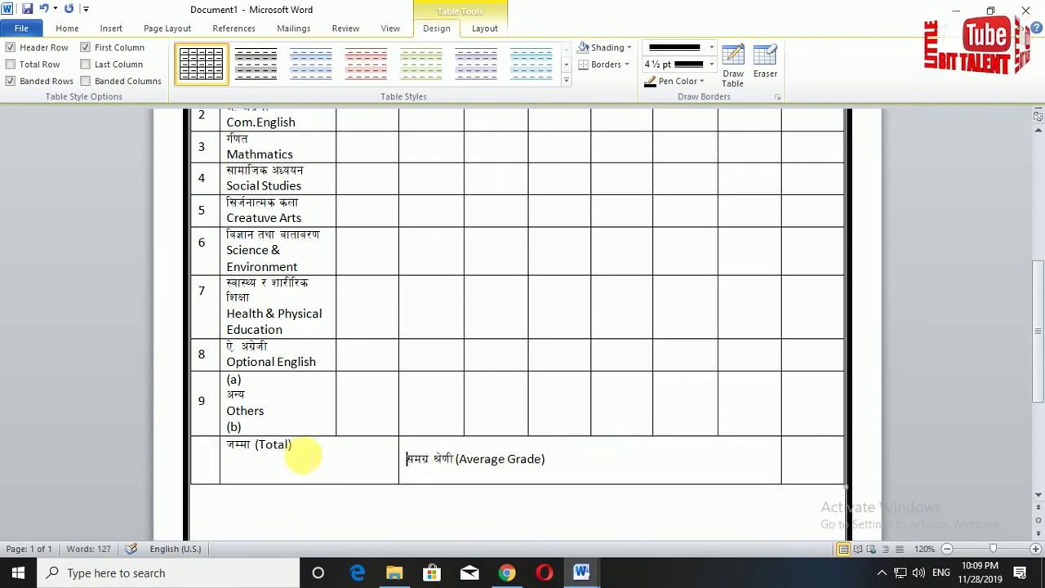
pyautogui.press('Return')
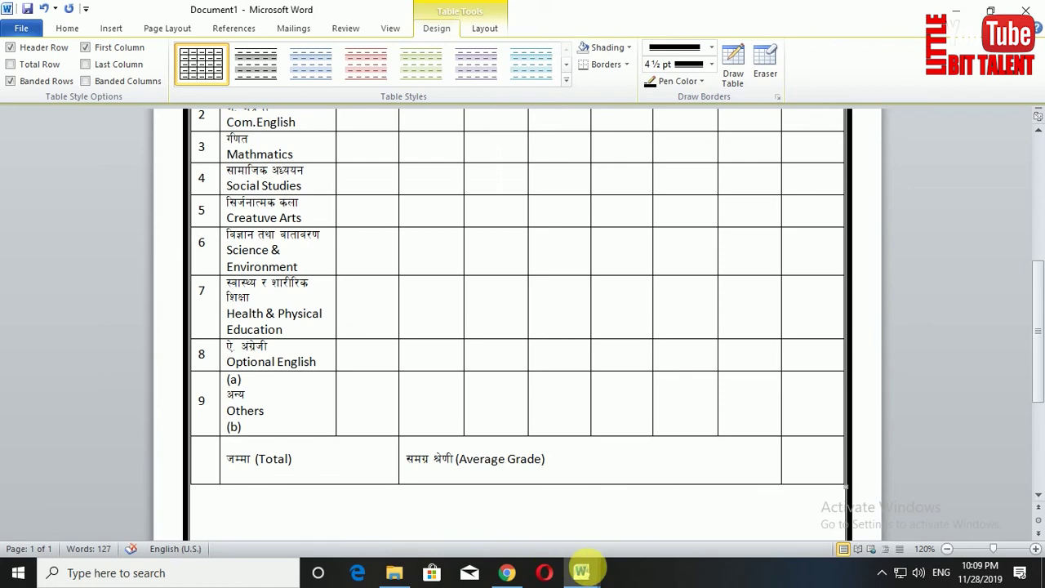
# Move the Pass Marks notes box right and down.
pyautogui.moveTo(582, 577)
pyautogui.click(658, 495)
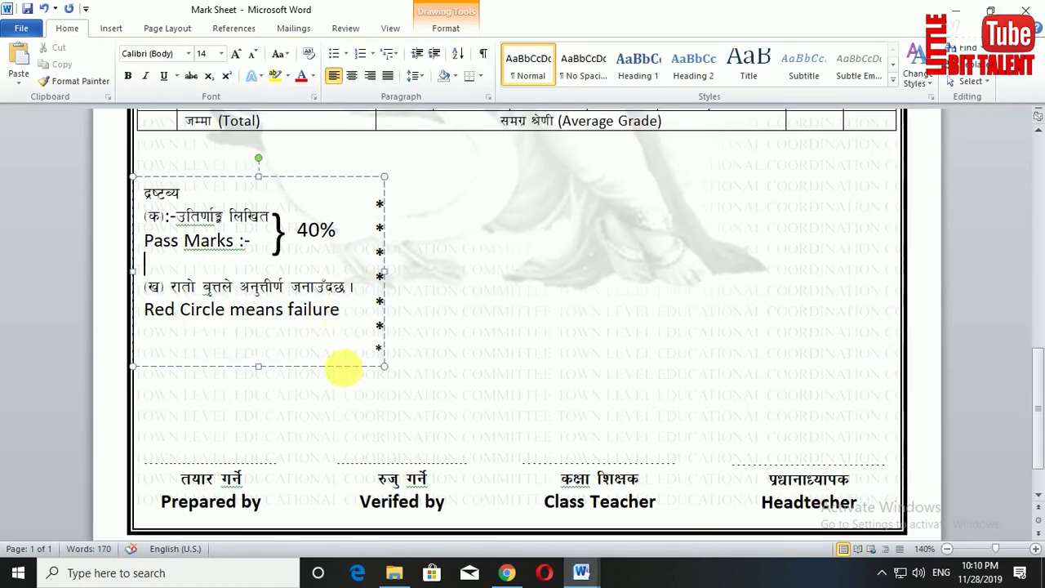
pyautogui.moveTo(347, 365); pyautogui.dragTo(465, 402)
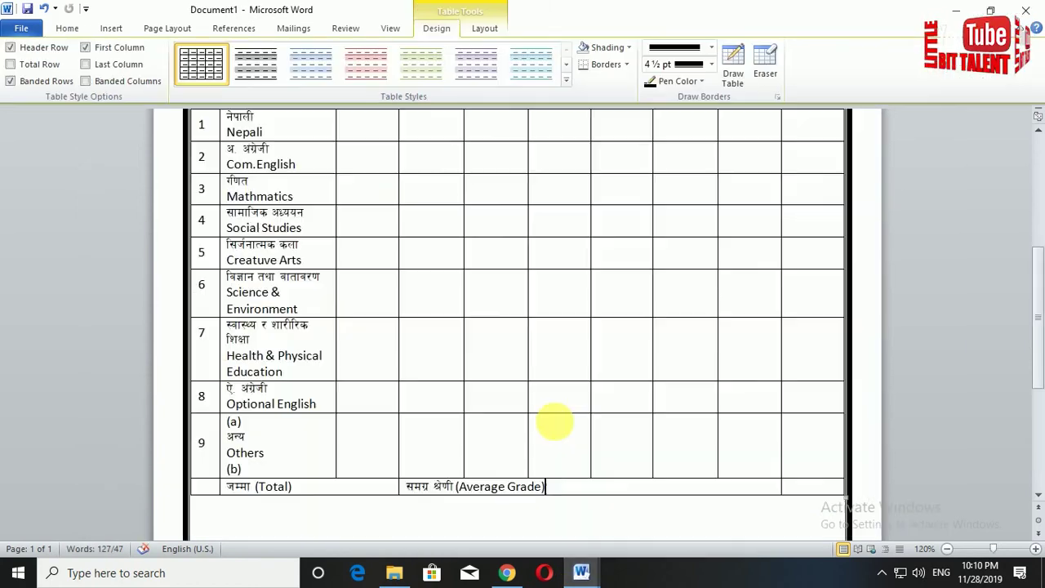
pyautogui.scroll(-3, 541, 438)
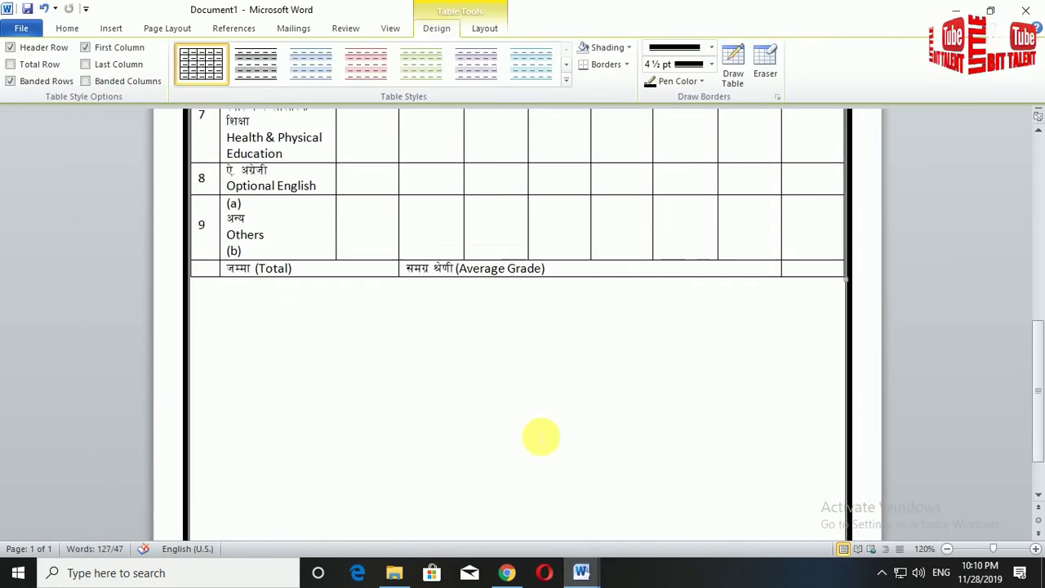
pyautogui.scroll(-1, 540, 438)
# Draw a text box below the marks table with no outline and no fill.
pyautogui.click(111, 27)
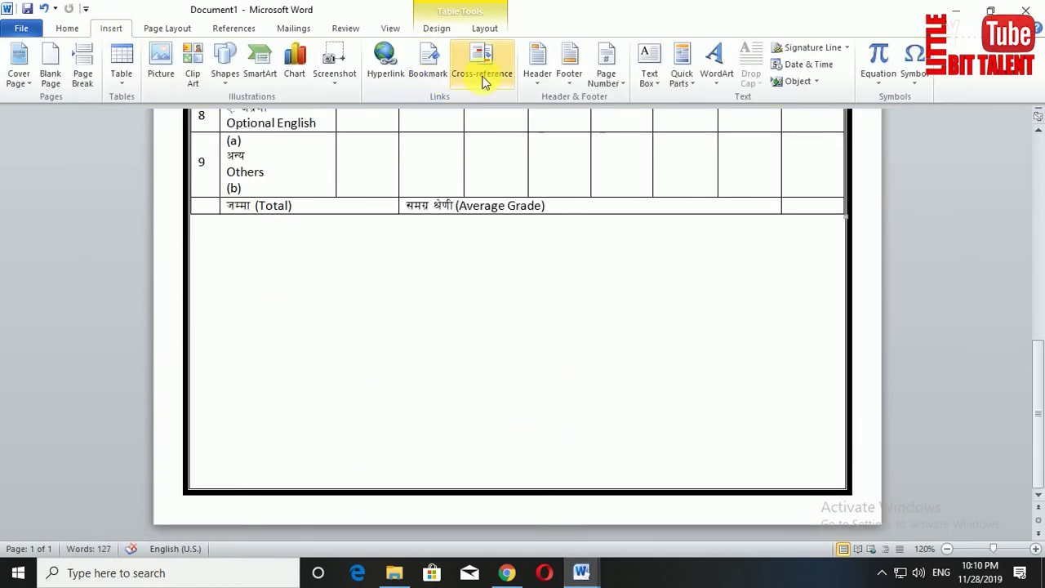
pyautogui.click(644, 77)
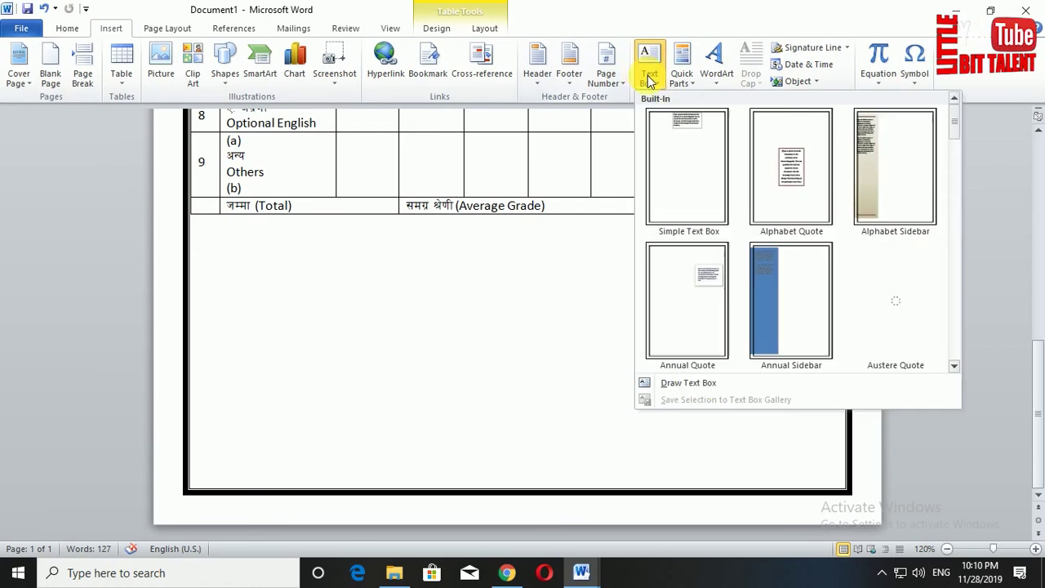
pyautogui.click(696, 385)
pyautogui.moveTo(208, 243); pyautogui.dragTo(365, 357)
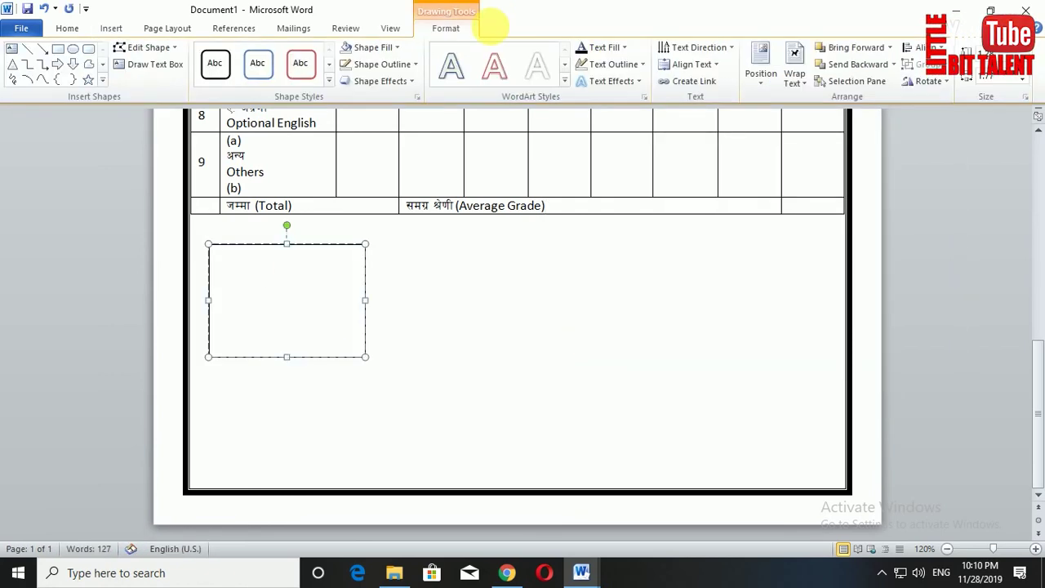
pyautogui.click(385, 66)
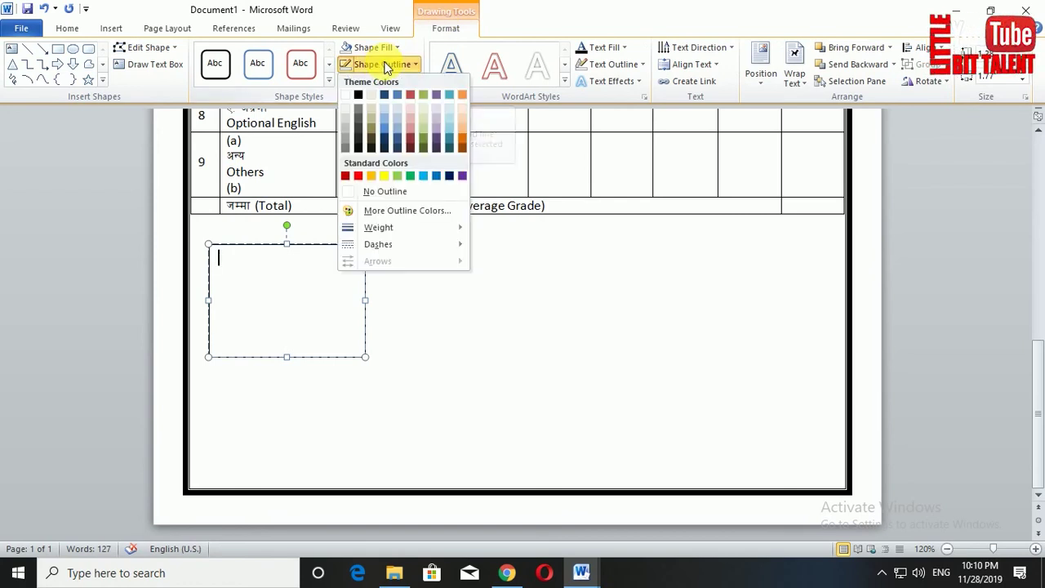
pyautogui.click(382, 193)
pyautogui.click(390, 27)
pyautogui.click(446, 27)
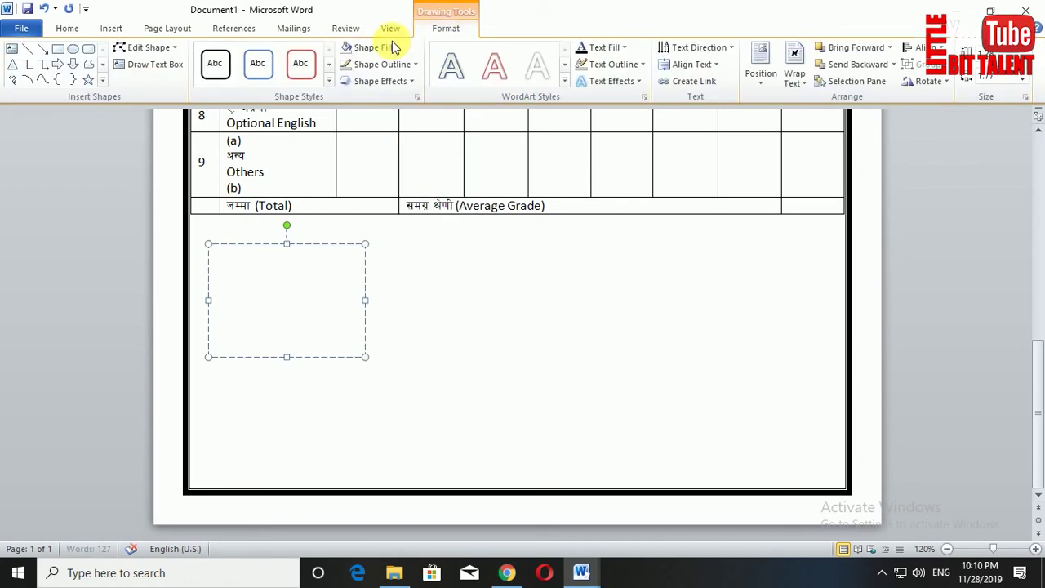
pyautogui.click(384, 49)
pyautogui.click(369, 173)
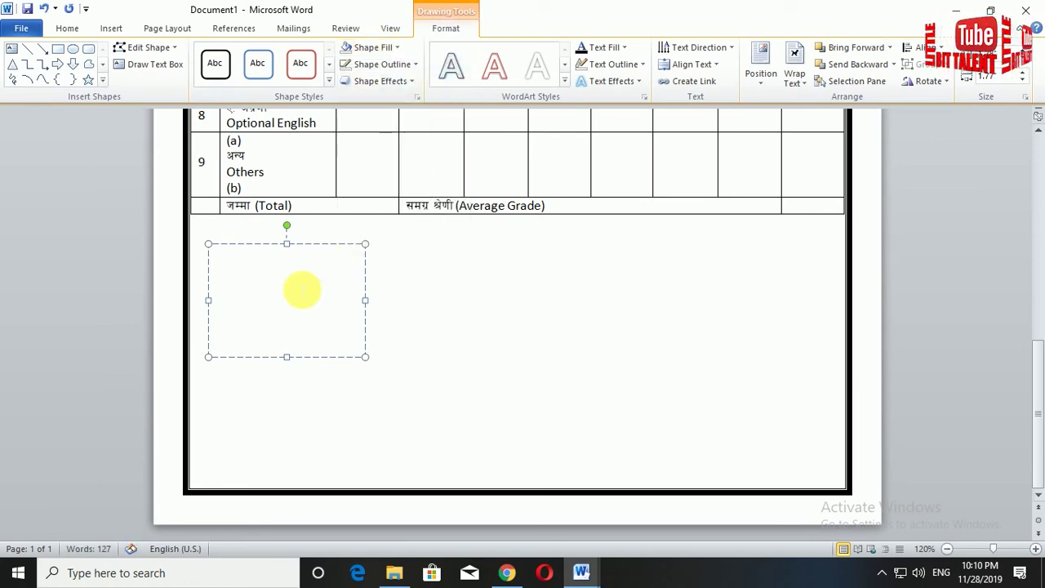
# Copy the Mark Sheet's notes text into the new text box.
pyautogui.moveTo(588, 578)
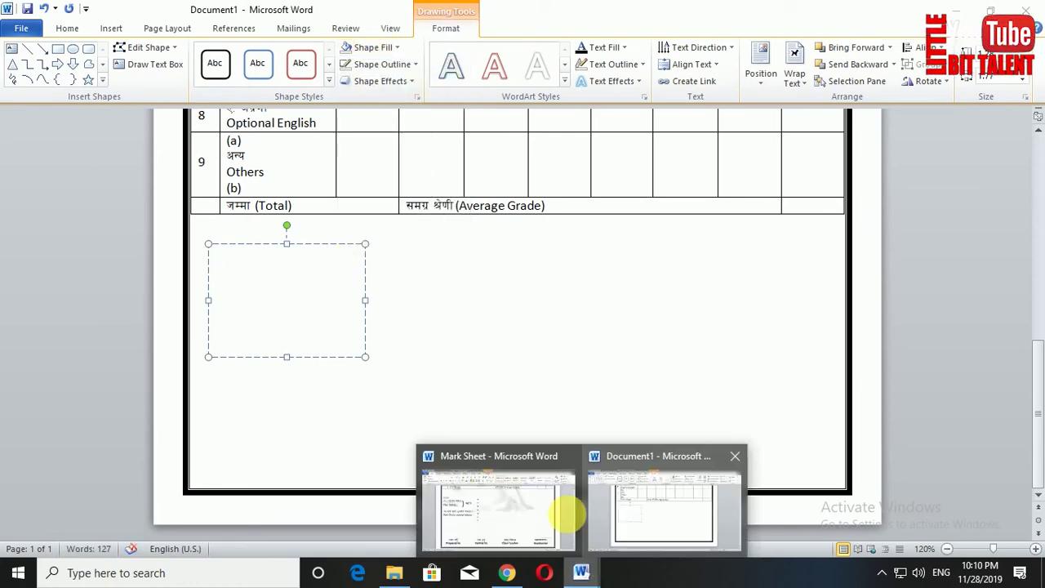
pyautogui.click(561, 450)
pyautogui.click(238, 267)
pyautogui.click(256, 310)
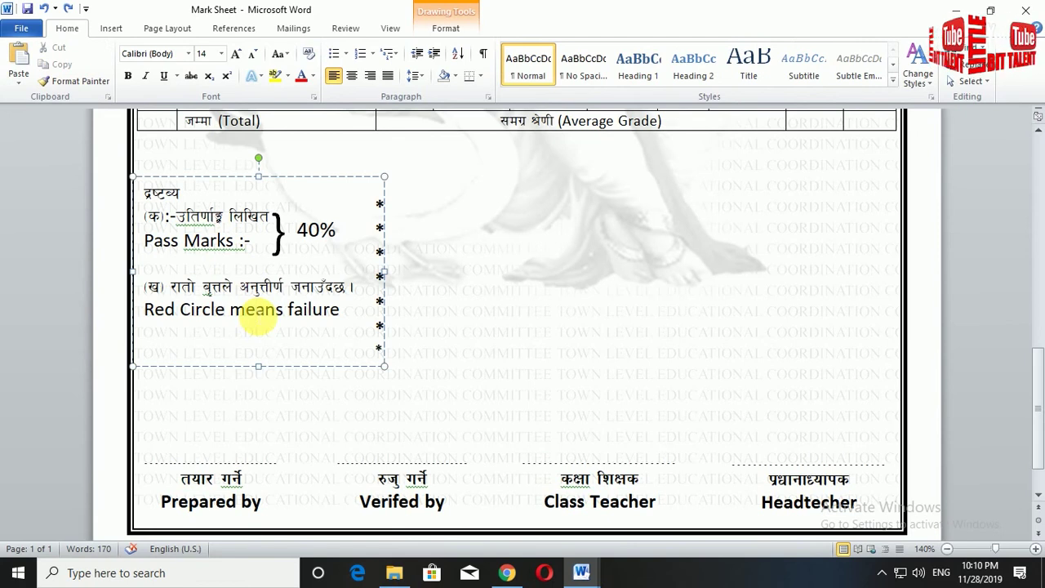
pyautogui.hotkey('ctrl', 'a')
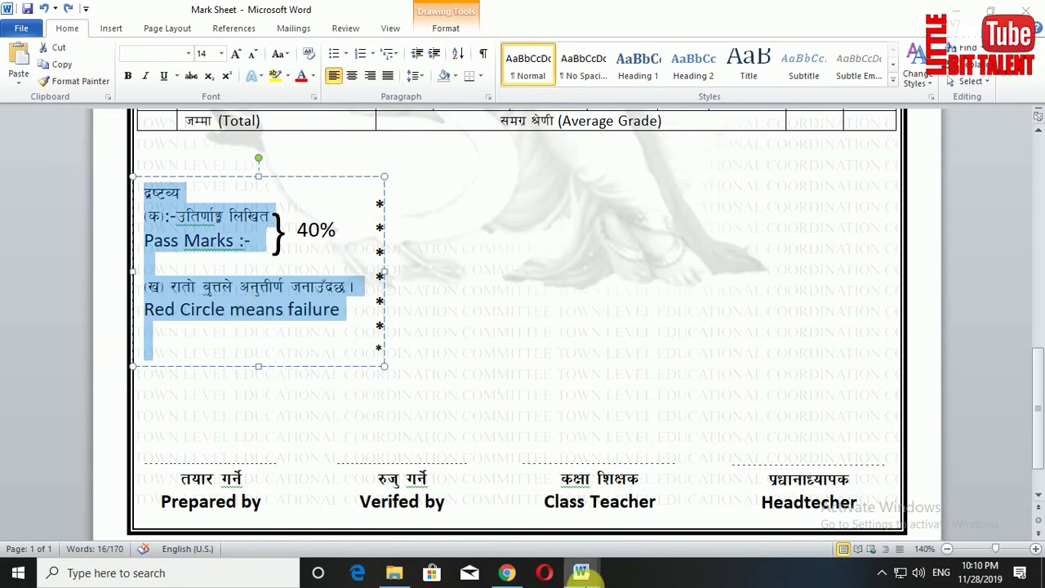
pyautogui.moveTo(582, 576)
pyautogui.click(545, 449)
pyautogui.click(229, 258)
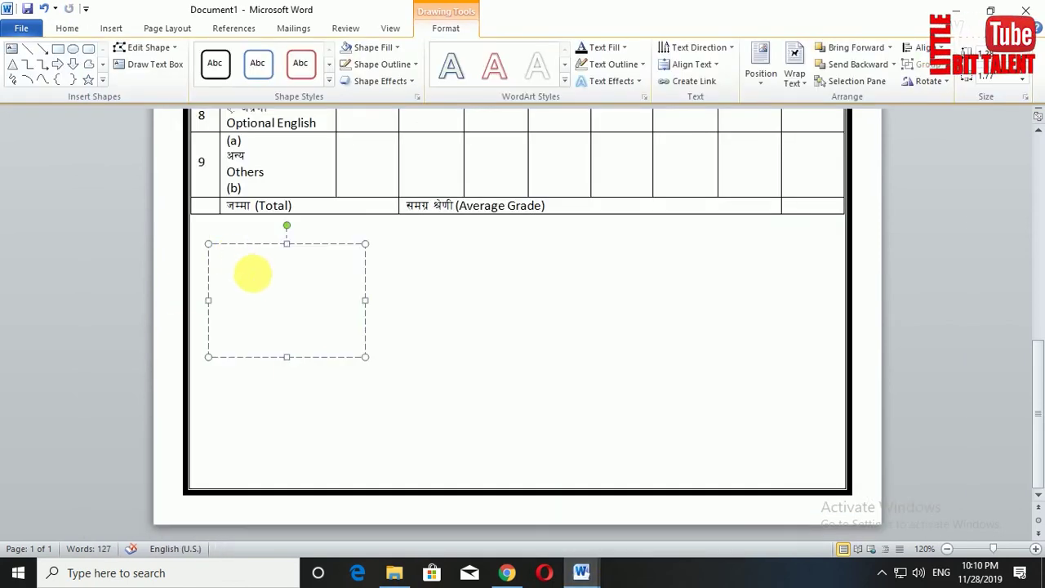
pyautogui.hotkey('ctrl', 'v')
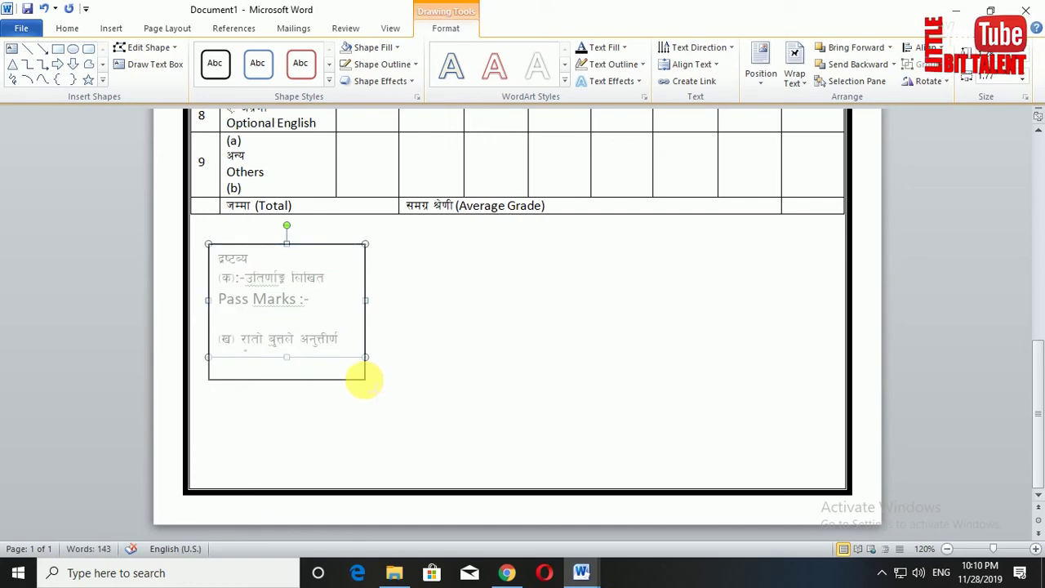
# Enlarge the notes text box until the Red Circle means failure line fits fully.
pyautogui.moveTo(367, 362); pyautogui.dragTo(366, 380)
pyautogui.moveTo(210, 382); pyautogui.dragTo(199, 399)
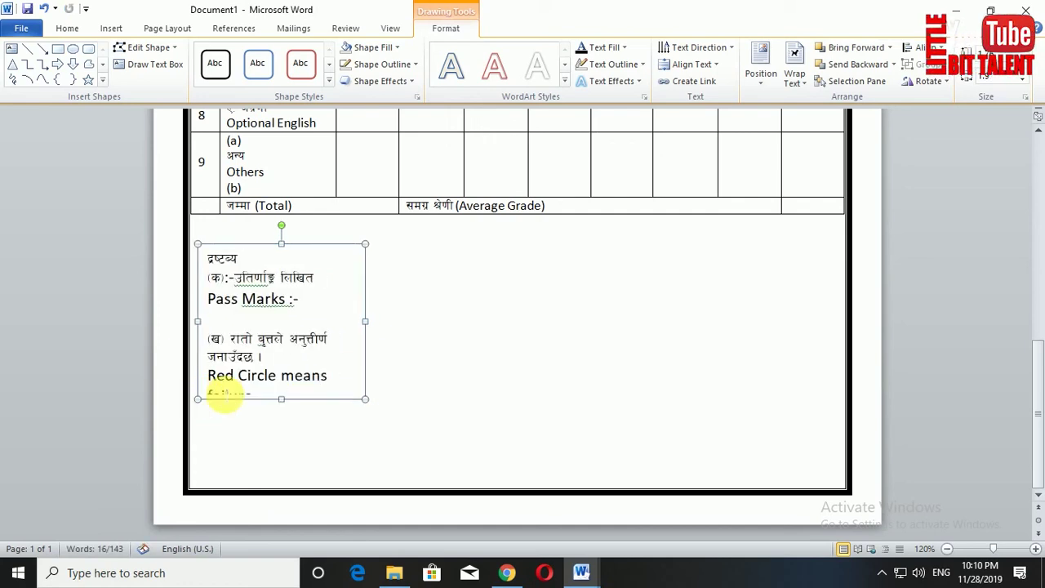
pyautogui.moveTo(281, 243); pyautogui.dragTo(281, 229)
pyautogui.moveTo(365, 314); pyautogui.dragTo(393, 313)
pyautogui.moveTo(581, 572)
pyautogui.click(641, 515)
pyautogui.click(502, 518)
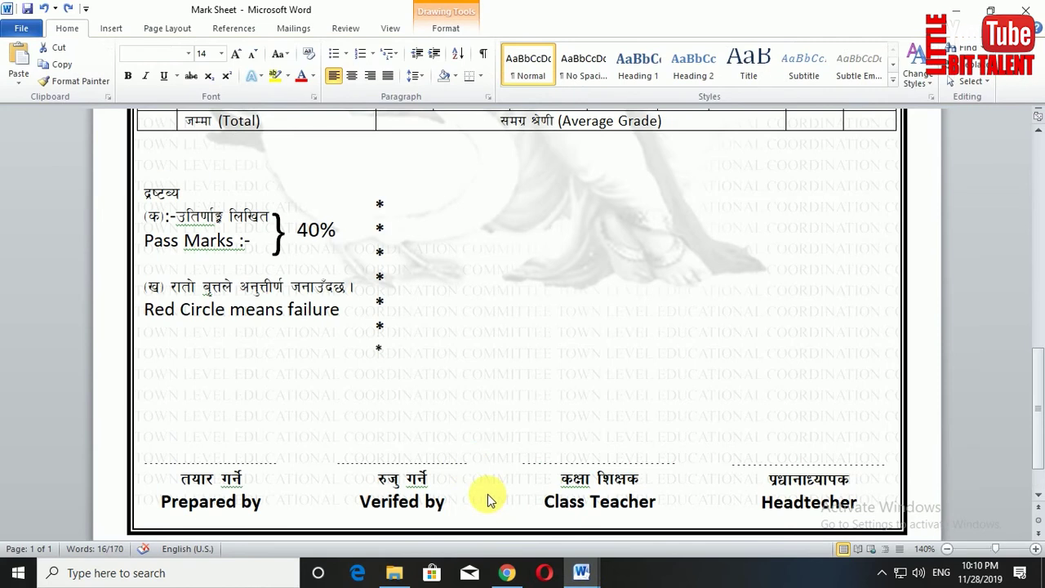
pyautogui.hotkey('ctrl', 'a')
pyautogui.moveTo(581, 573)
pyautogui.click(640, 481)
pyautogui.click(341, 325)
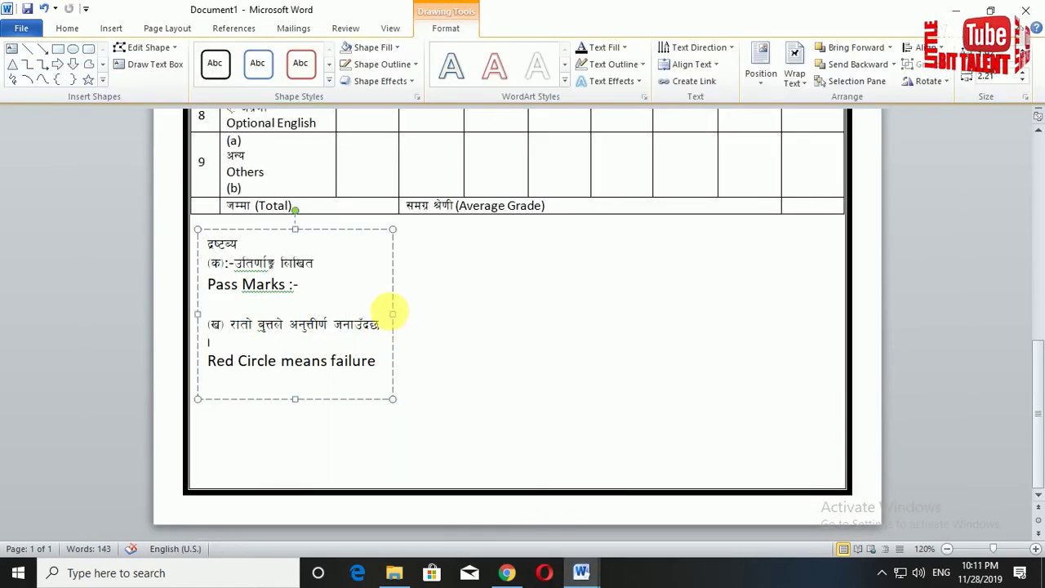
pyautogui.moveTo(400, 313); pyautogui.dragTo(411, 314)
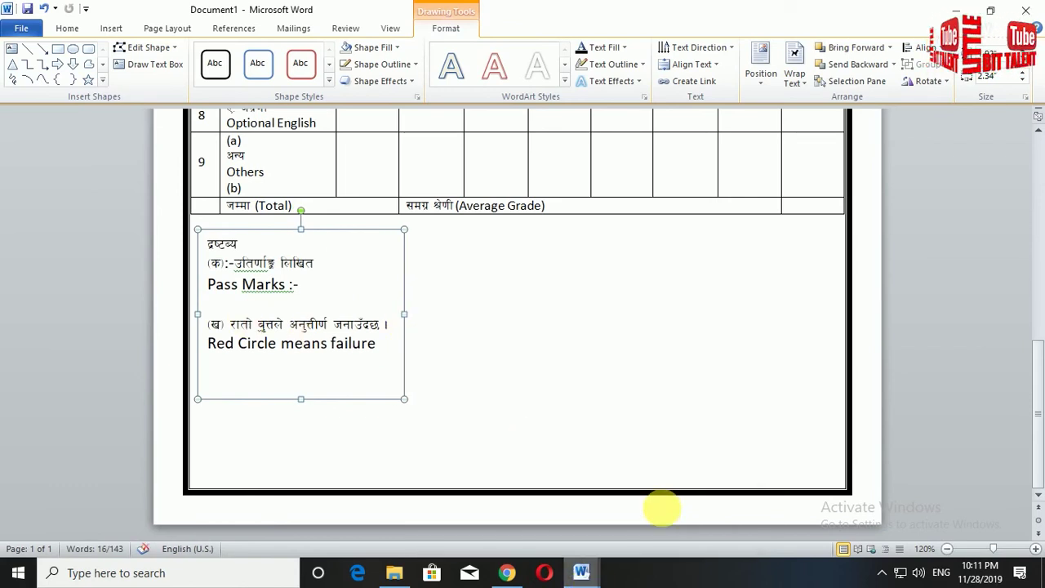
# Copy the brace with 40% from the Mark Sheet and paste it beside Pass Marks.
pyautogui.moveTo(572, 572)
pyautogui.click(512, 491)
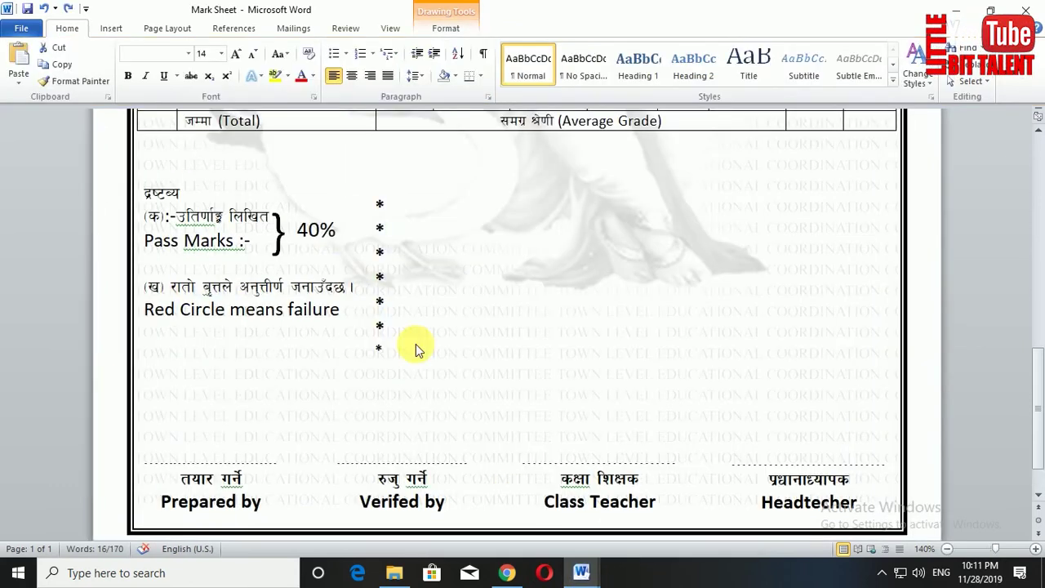
pyautogui.click(323, 229)
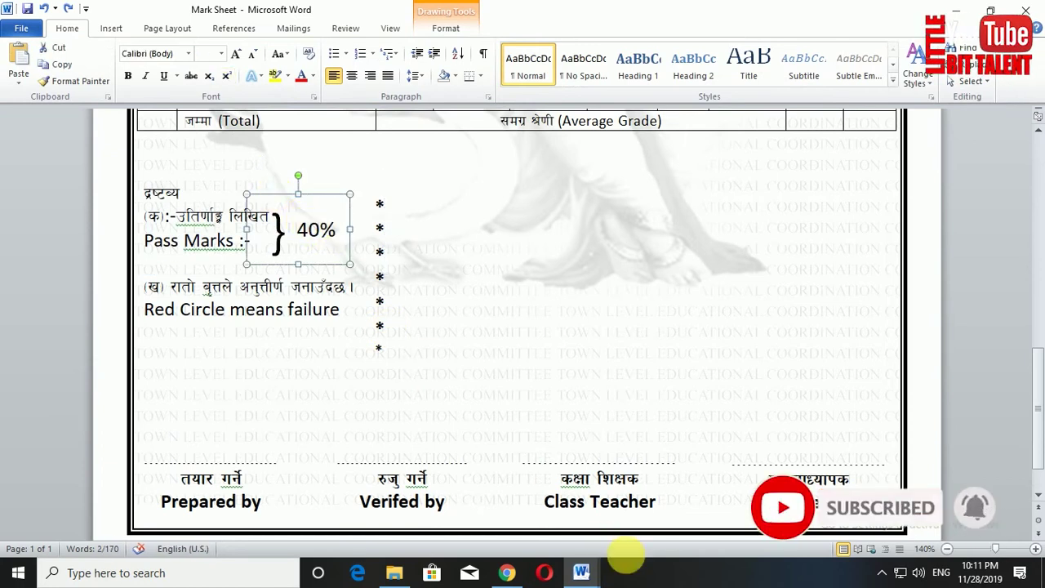
pyautogui.moveTo(583, 572)
pyautogui.click(639, 443)
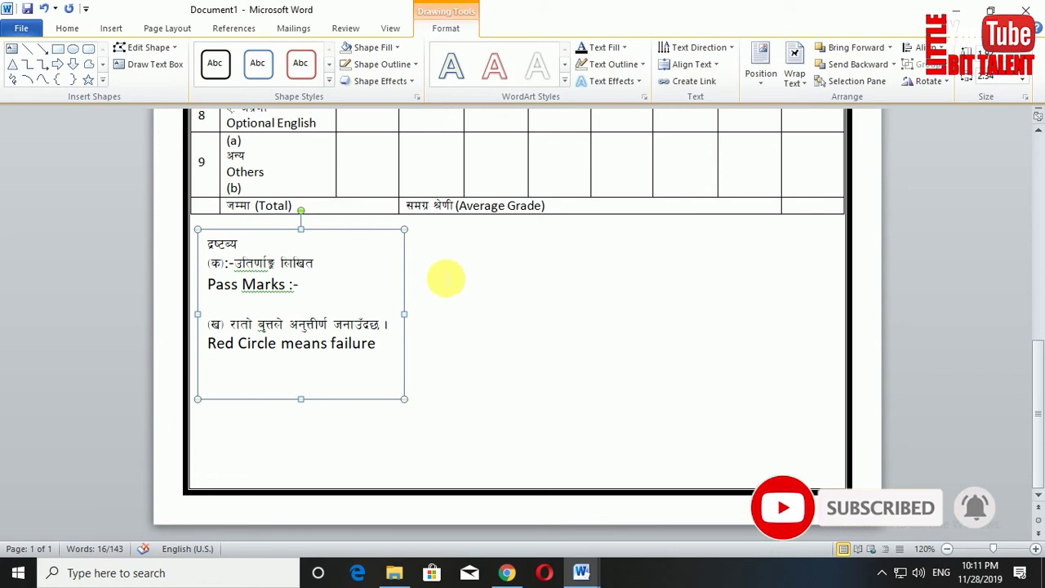
pyautogui.moveTo(581, 575)
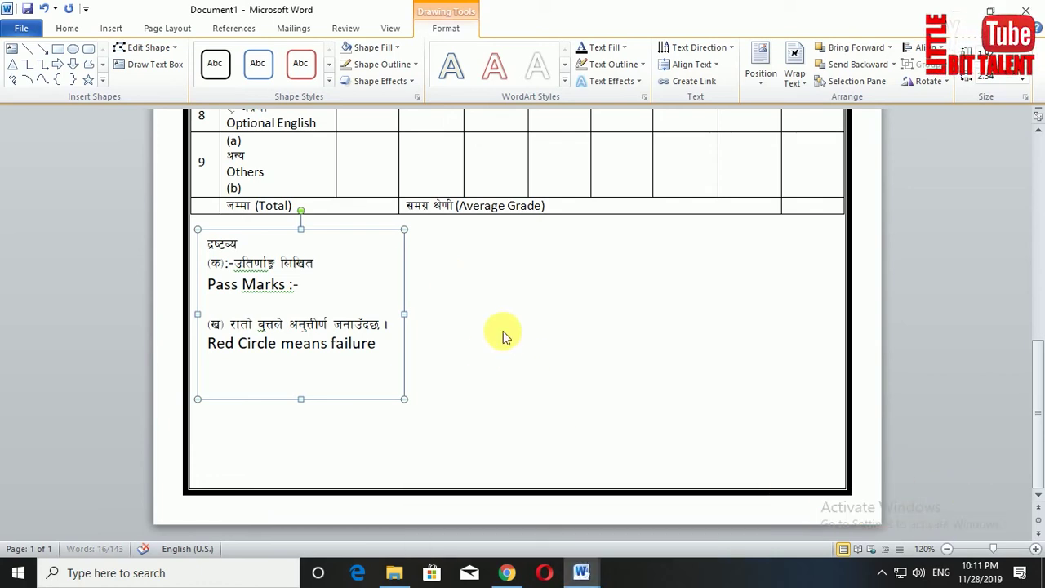
pyautogui.hotkey('ctrl', 'v')
# Nudge the pasted 40% brace down beside the pass-marks lines.
pyautogui.moveTo(372, 287); pyautogui.dragTo(365, 304)
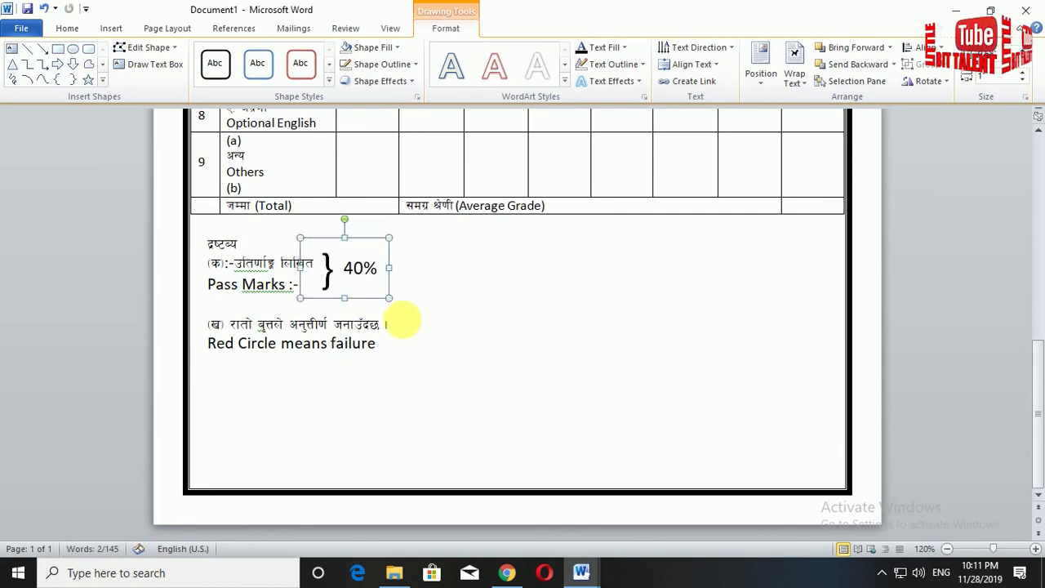
pyautogui.click(470, 329)
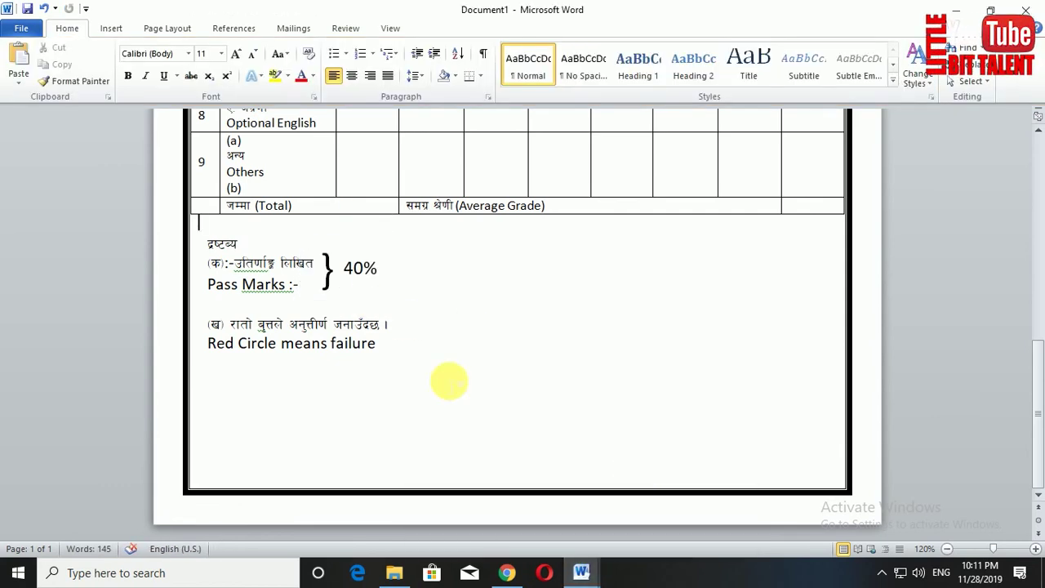
pyautogui.click(331, 273)
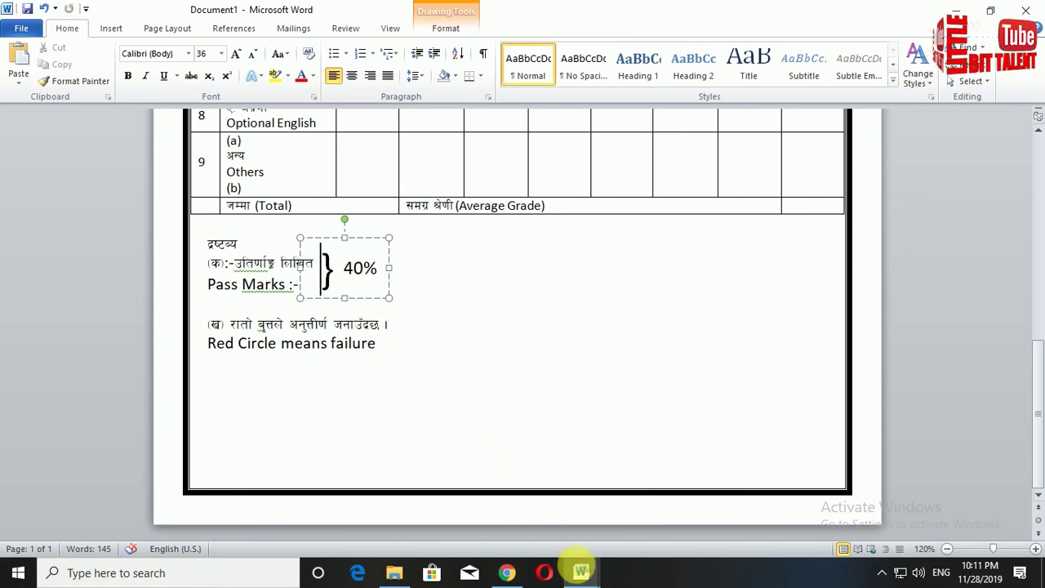
# Copy the asterisk column box from Mark Sheet and place it beside the notes in Document1.
pyautogui.moveTo(581, 571)
pyautogui.click(499, 490)
pyautogui.click(386, 318)
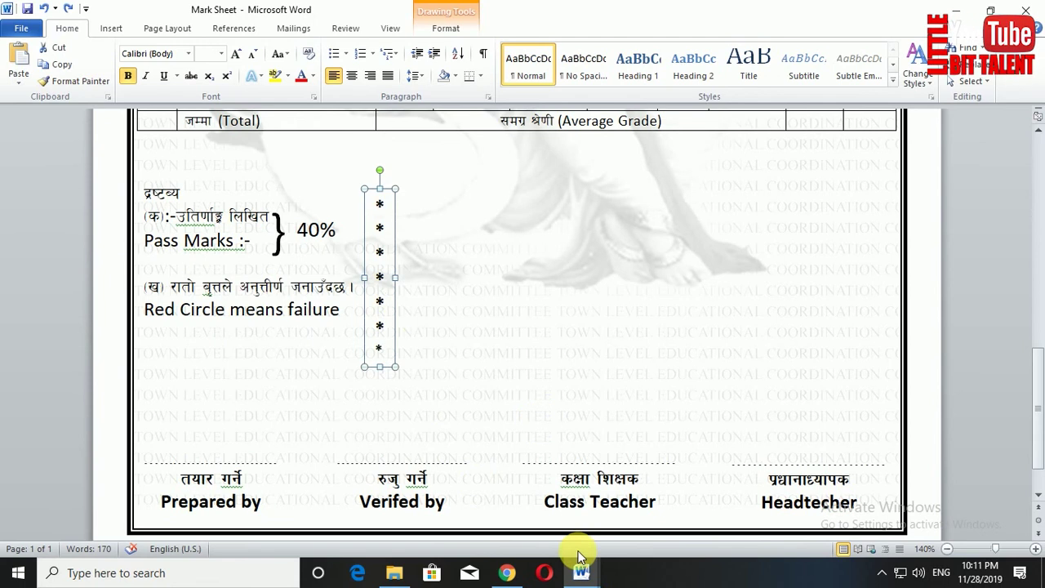
pyautogui.moveTo(581, 567)
pyautogui.click(641, 506)
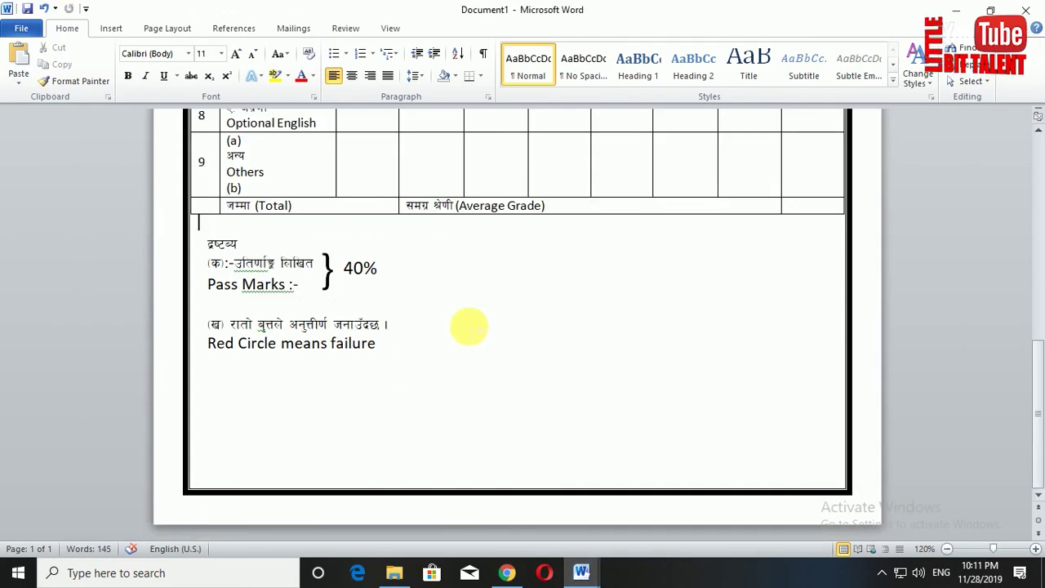
pyautogui.click(299, 397)
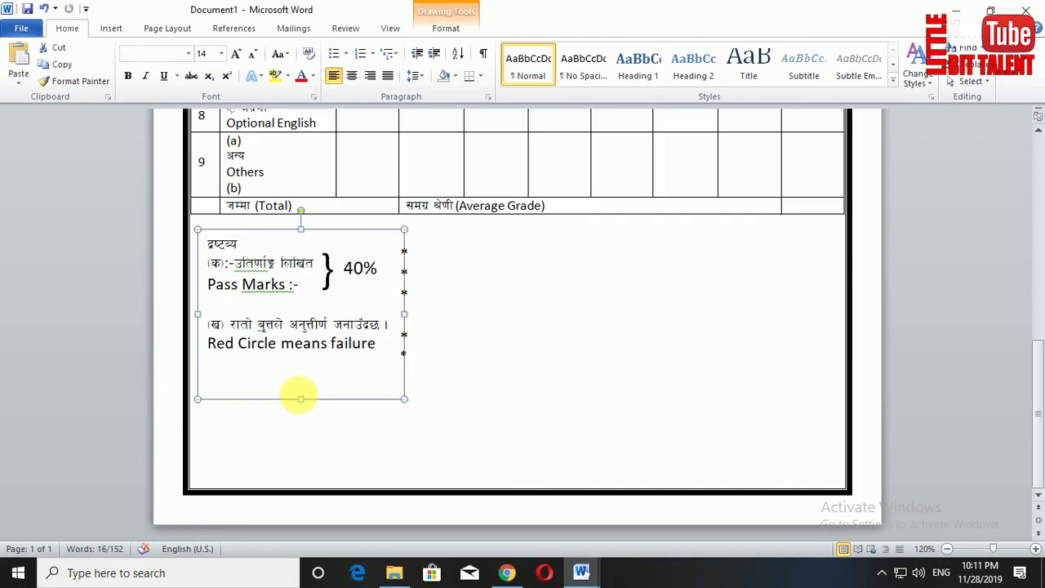
pyautogui.click(418, 350)
# Choose Draw Text Box from the Insert tab's text box options.
pyautogui.click(111, 27)
pyautogui.click(645, 74)
pyautogui.click(669, 388)
# Draw a text box near the page bottom and paste the Prepared by signature text into it.
pyautogui.moveTo(209, 419); pyautogui.dragTo(417, 490)
pyautogui.moveTo(581, 572)
pyautogui.click(562, 535)
pyautogui.hotkey('ctrl', 'c')
pyautogui.hotkey('alt', 'Tab')
pyautogui.hotkey('ctrl', 'v')
# Narrow the Prepared by box and set its outline and fill to none.
pyautogui.moveTo(417, 454); pyautogui.dragTo(379, 454)
pyautogui.click(373, 192)
pyautogui.click(372, 48)
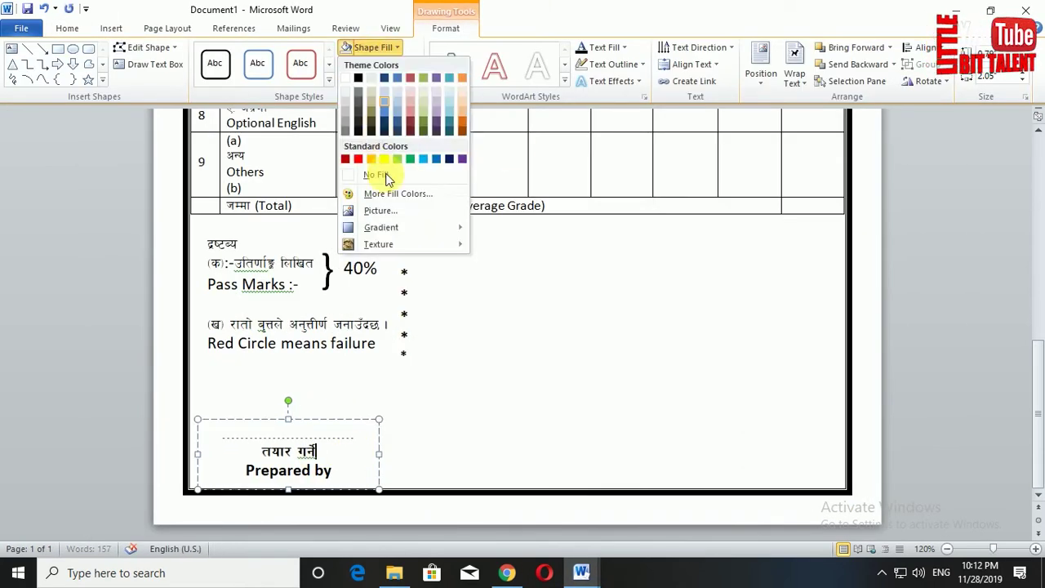
pyautogui.click(380, 191)
pyautogui.click(485, 442)
# Copy the Class Teacher and Headteacher signature blocks from Mark Sheet and paste them into Document1.
pyautogui.moveTo(581, 572)
pyautogui.click(433, 472)
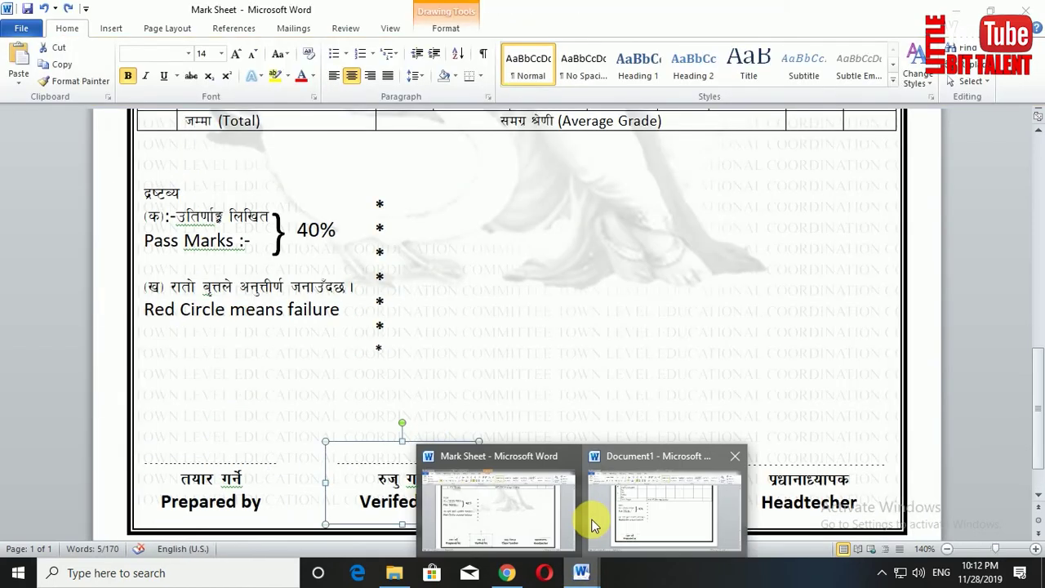
pyautogui.click(594, 523)
pyautogui.click(523, 503)
pyautogui.click(803, 438)
pyautogui.keyDown('shift'); pyautogui.click(691, 470); pyautogui.keyUp('shift')
pyautogui.hotkey('ctrl', 'c')
pyautogui.hotkey('alt', 'Tab')
pyautogui.hotkey('ctrl', 'v')
# Check the pasted Class Teacher, Headteacher and Verifed by blocks along the bottom, then deselect.
pyautogui.click(670, 327)
pyautogui.click(665, 427)
pyautogui.click(759, 419)
pyautogui.click(639, 437)
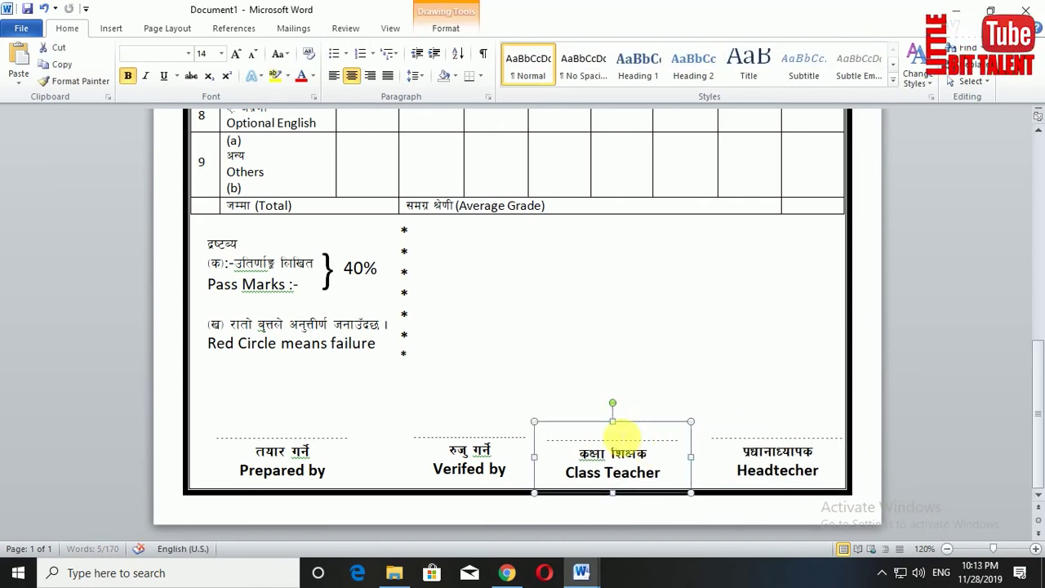
pyautogui.click(490, 415)
pyautogui.press('Escape')
pyautogui.scroll(4, 618, 460)
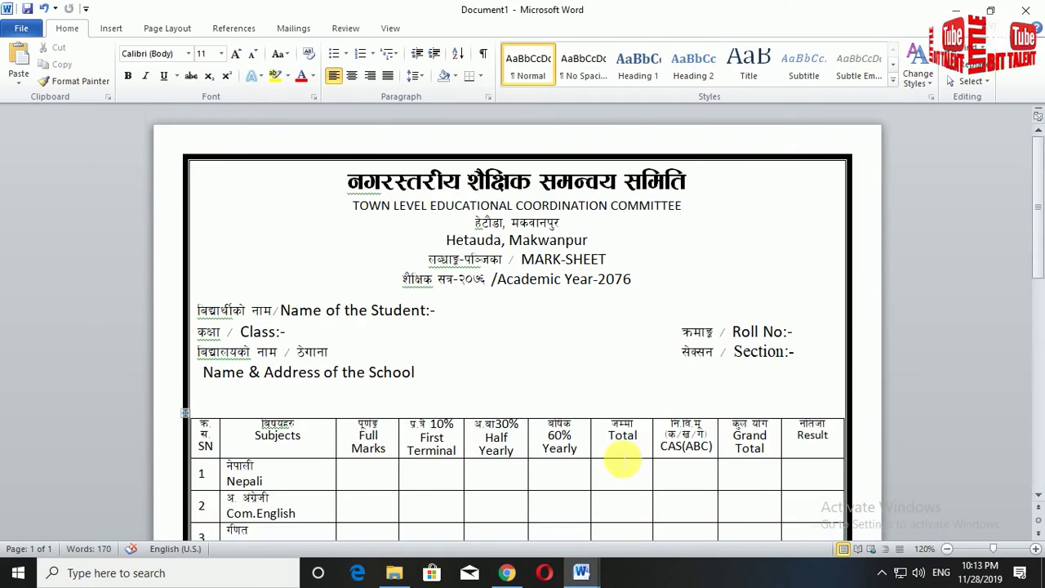
# Scroll through the Mark Sheet reference document, then return to Document1.
pyautogui.scroll(-7, 531, 460)
pyautogui.moveTo(581, 573)
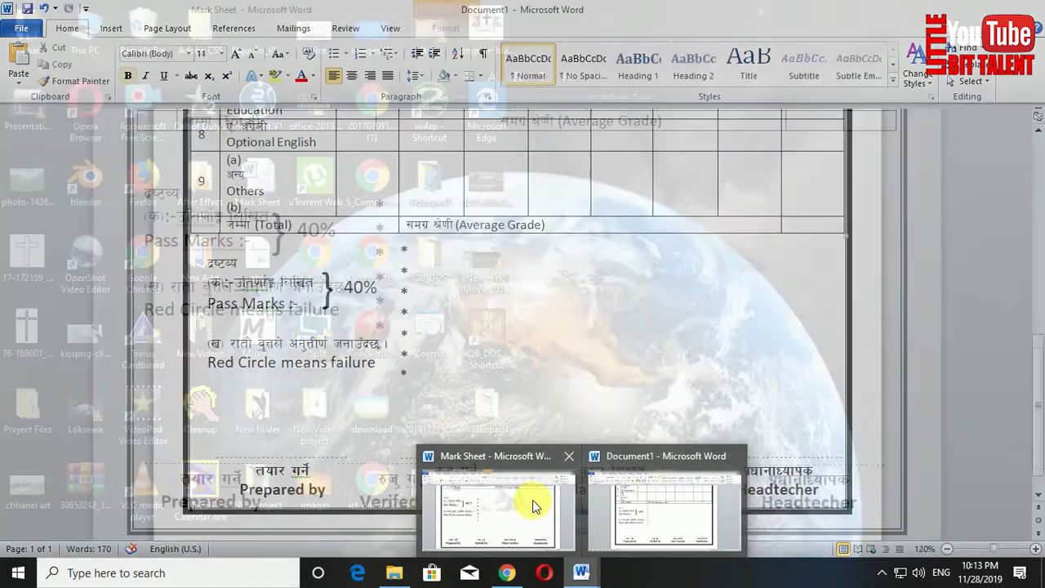
pyautogui.click(532, 495)
pyautogui.scroll(3, 553, 334)
pyautogui.scroll(3, 594, 384)
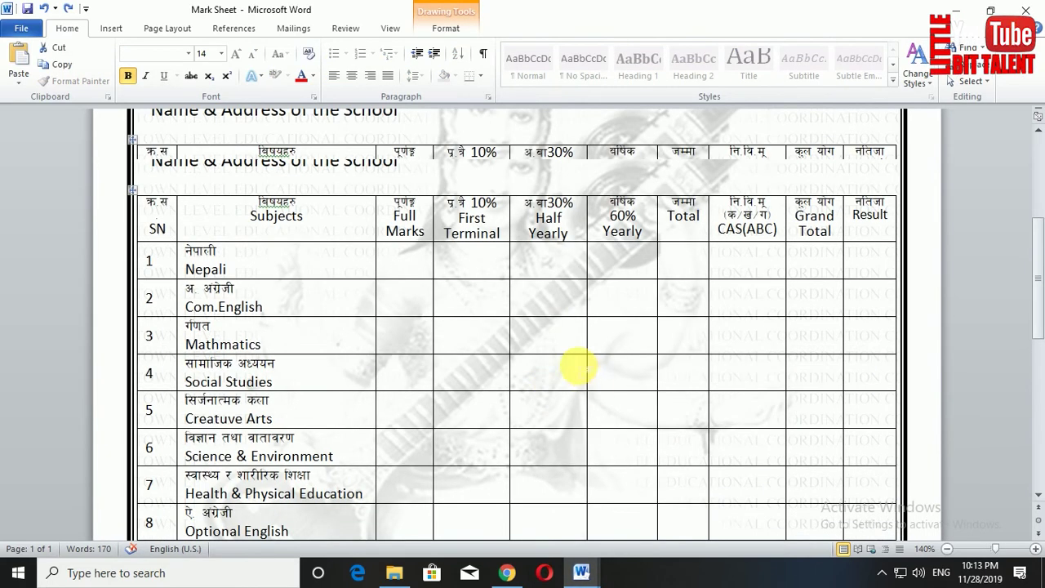
pyautogui.scroll(3, 563, 392)
pyautogui.scroll(3, 572, 403)
pyautogui.scroll(-4, 563, 401)
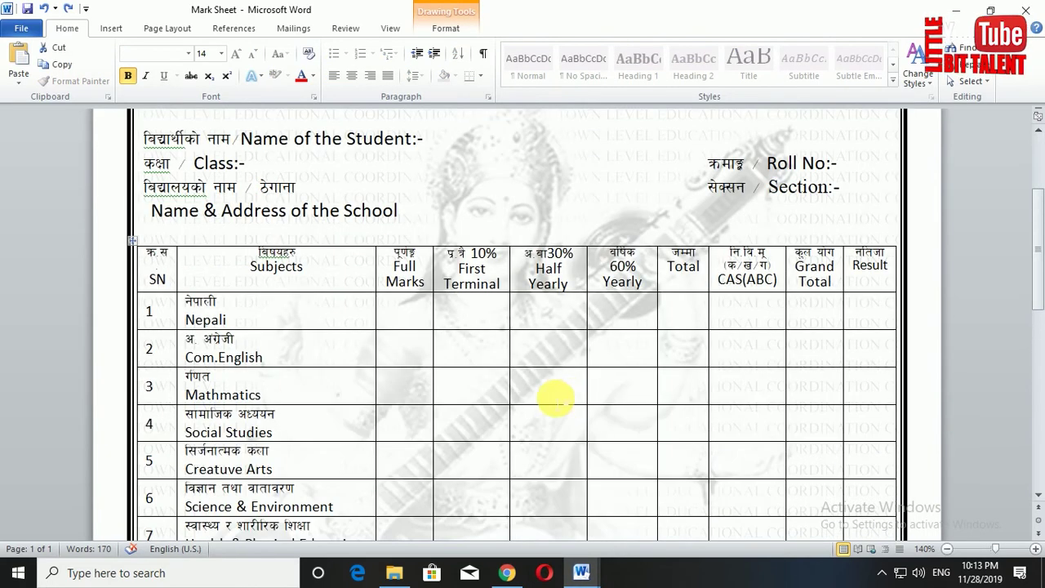
pyautogui.scroll(3, 553, 397)
pyautogui.scroll(-1, 526, 389)
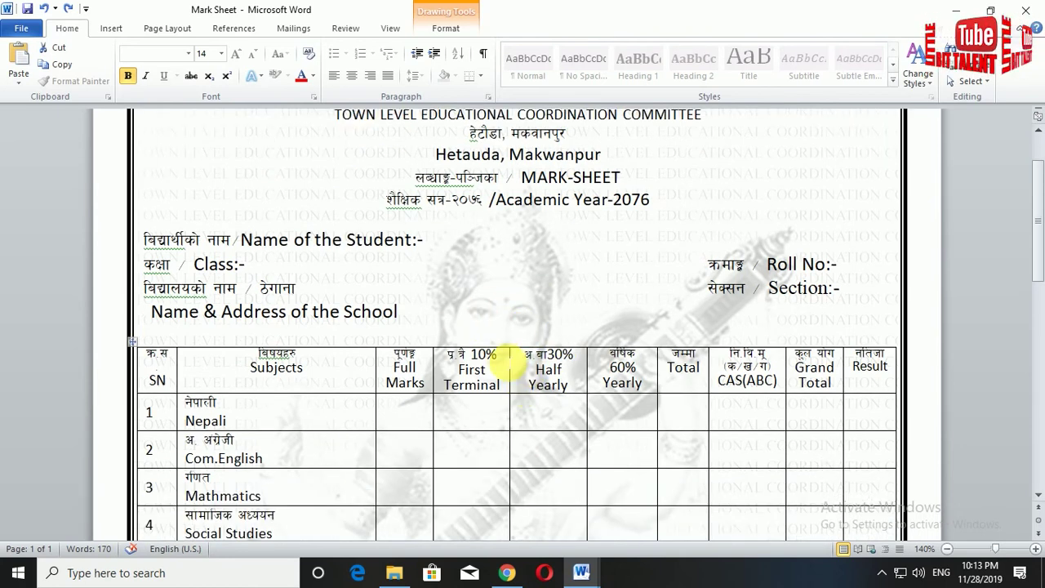
pyautogui.scroll(-5, 509, 359)
pyautogui.scroll(-3, 528, 416)
pyautogui.moveTo(582, 572)
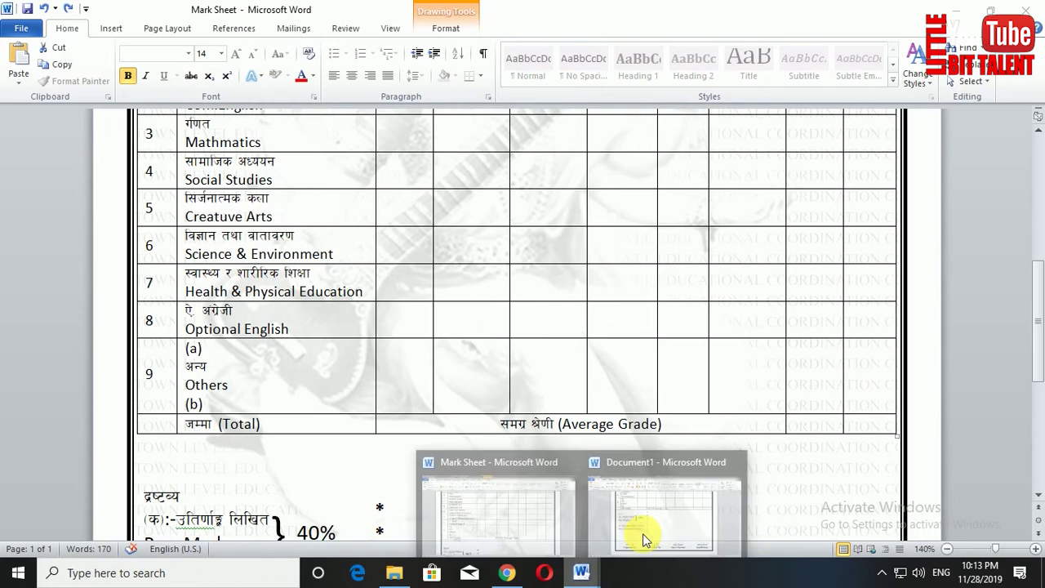
pyautogui.click(644, 539)
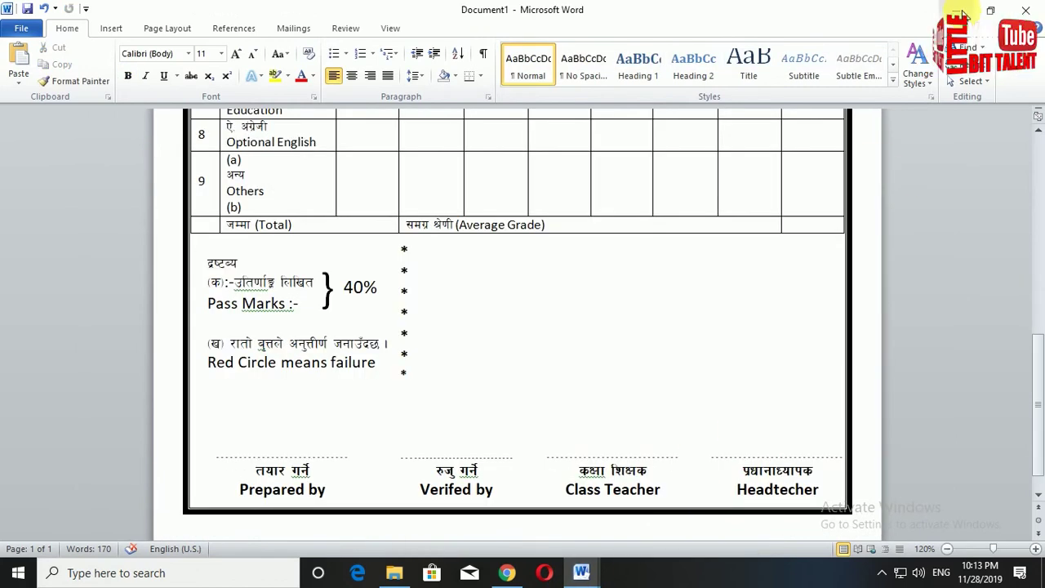
# Drag the saraswati PNG from File Explorer via the Word taskbar icon into Document1.
pyautogui.click(399, 577)
pyautogui.moveTo(463, 368); pyautogui.dragTo(521, 535)
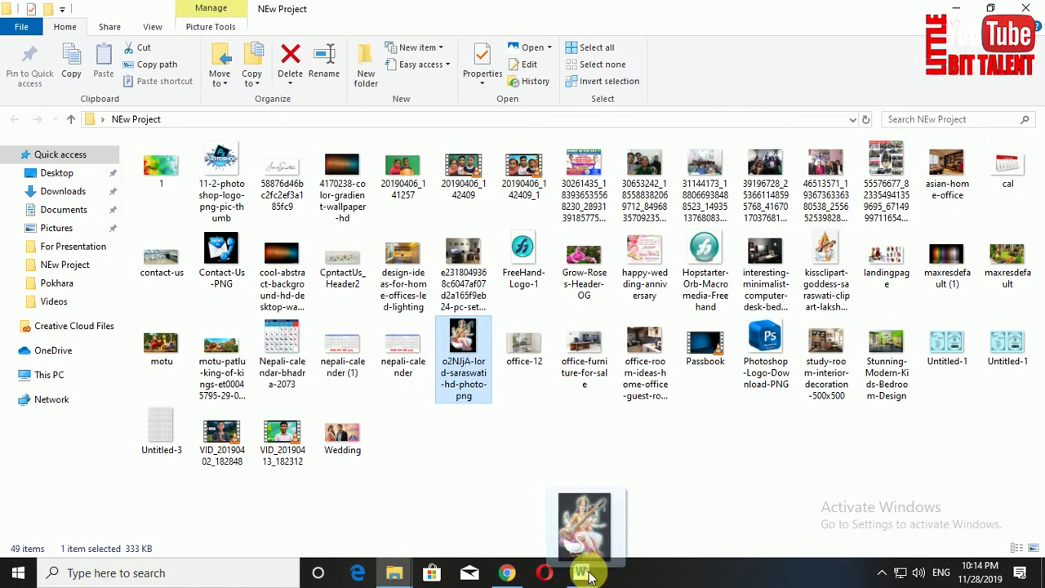
pyautogui.moveTo(521, 535); pyautogui.dragTo(453, 401)
pyautogui.scroll(3, 452, 400)
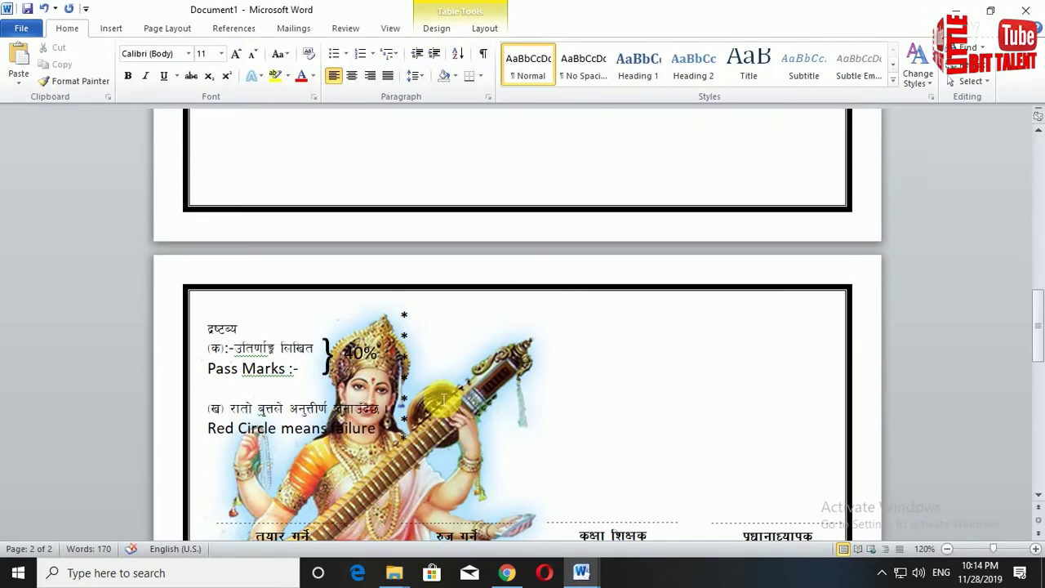
# Set the Saraswati picture's text wrapping to Behind Text so the sheet returns to one page.
pyautogui.click(431, 388)
pyautogui.scroll(3, 506, 392)
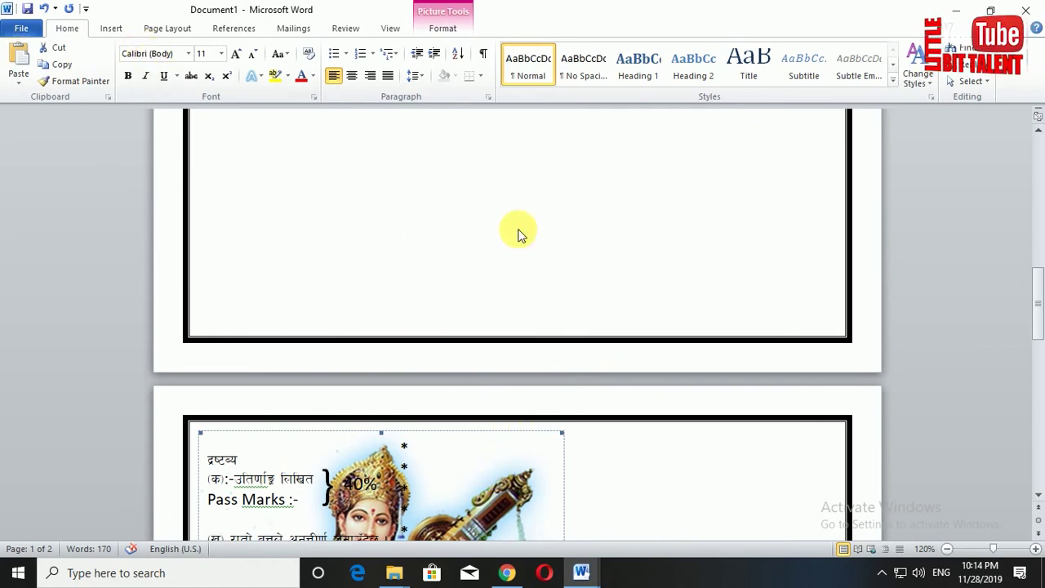
pyautogui.scroll(-3, 448, 29)
pyautogui.click(446, 31)
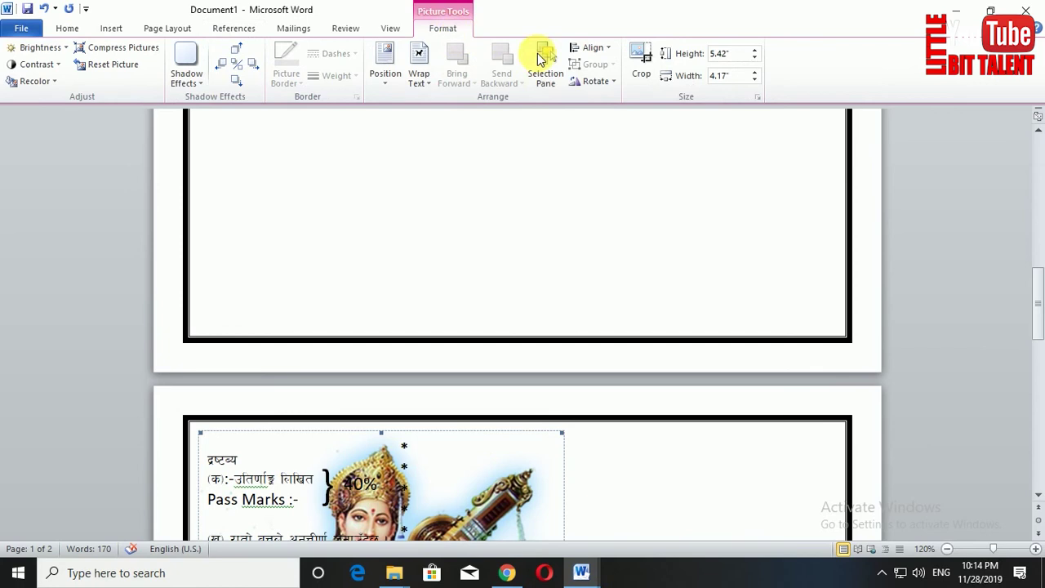
pyautogui.click(419, 85)
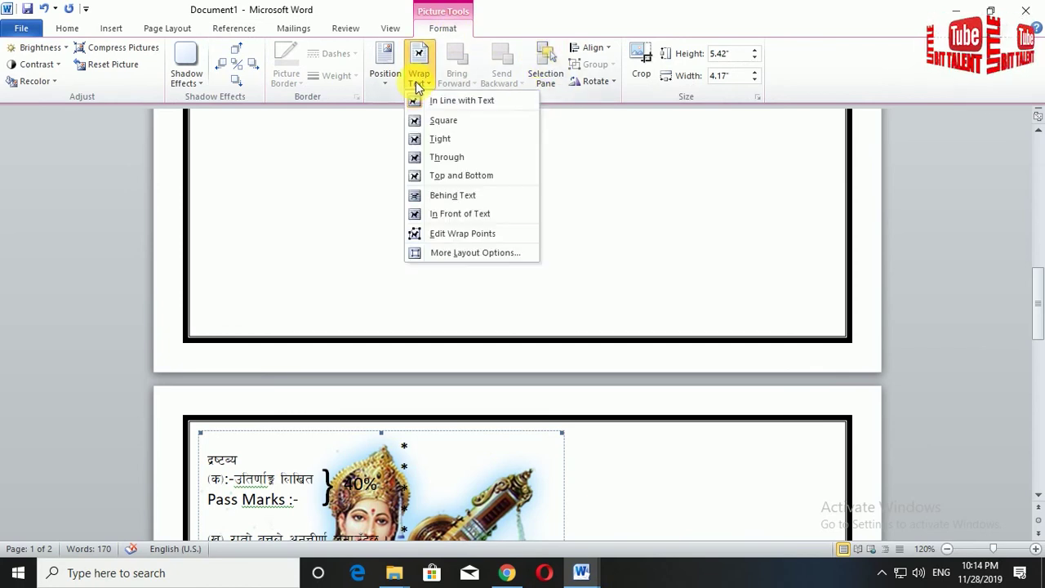
pyautogui.click(459, 196)
pyautogui.scroll(-8, 464, 202)
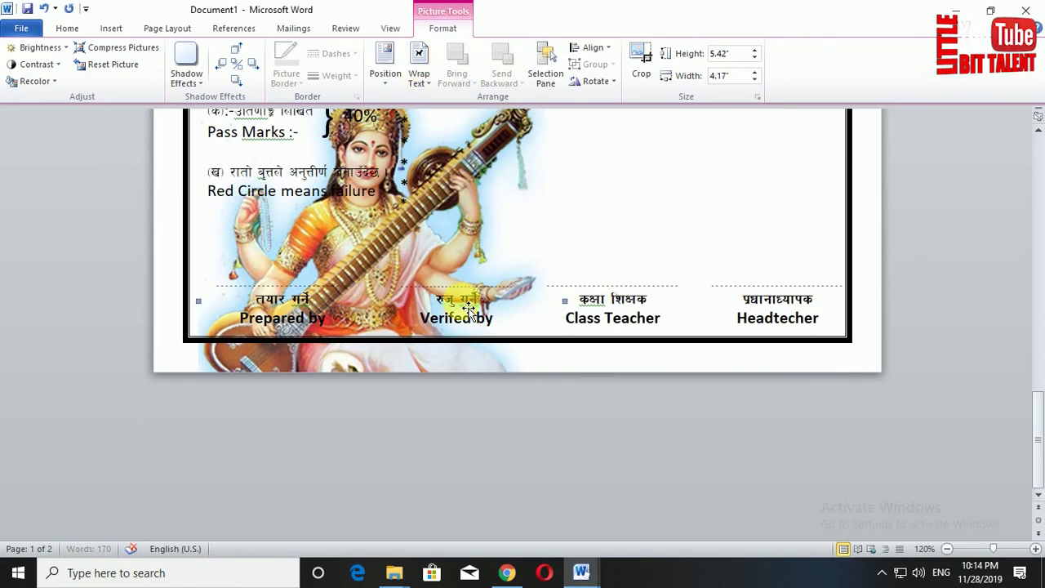
pyautogui.scroll(3, 467, 311)
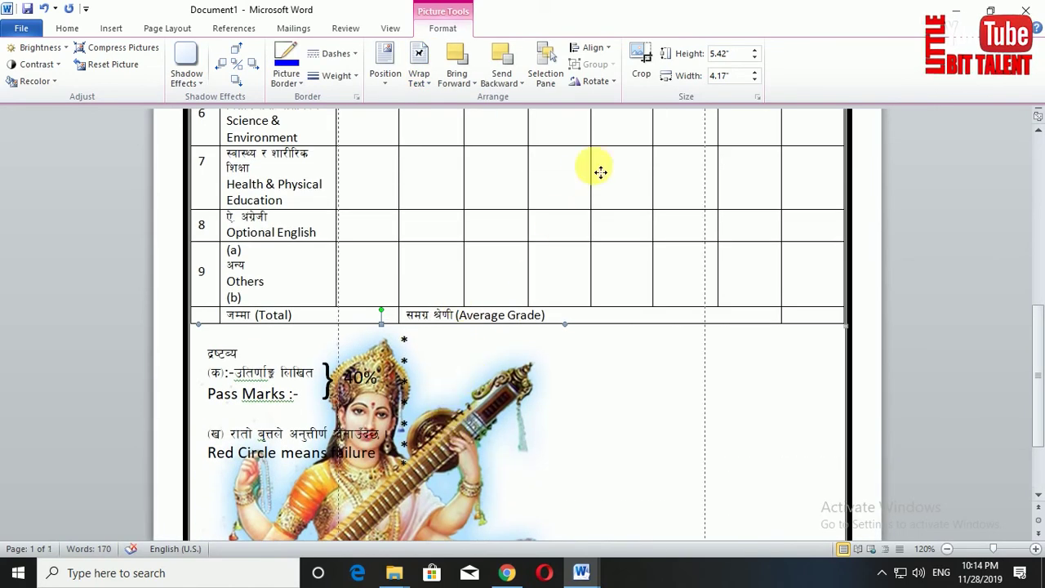
# Drag the Saraswati picture up over the marks table and clear the stray table cell selection.
pyautogui.moveTo(602, 216); pyautogui.dragTo(594, 320)
pyautogui.scroll(3, 588, 314)
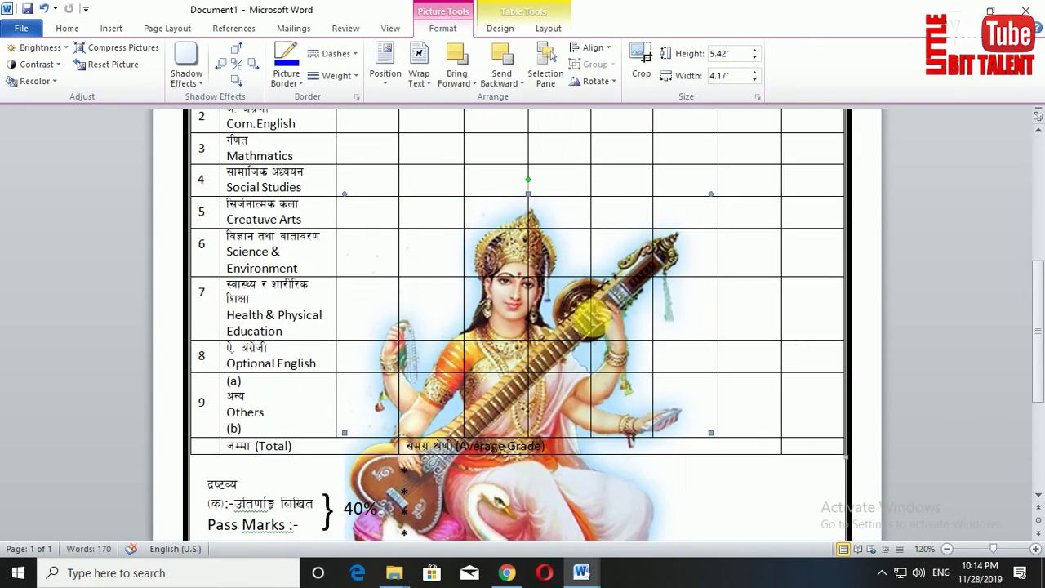
pyautogui.scroll(2, 588, 313)
pyautogui.click(562, 344)
pyautogui.click(543, 343)
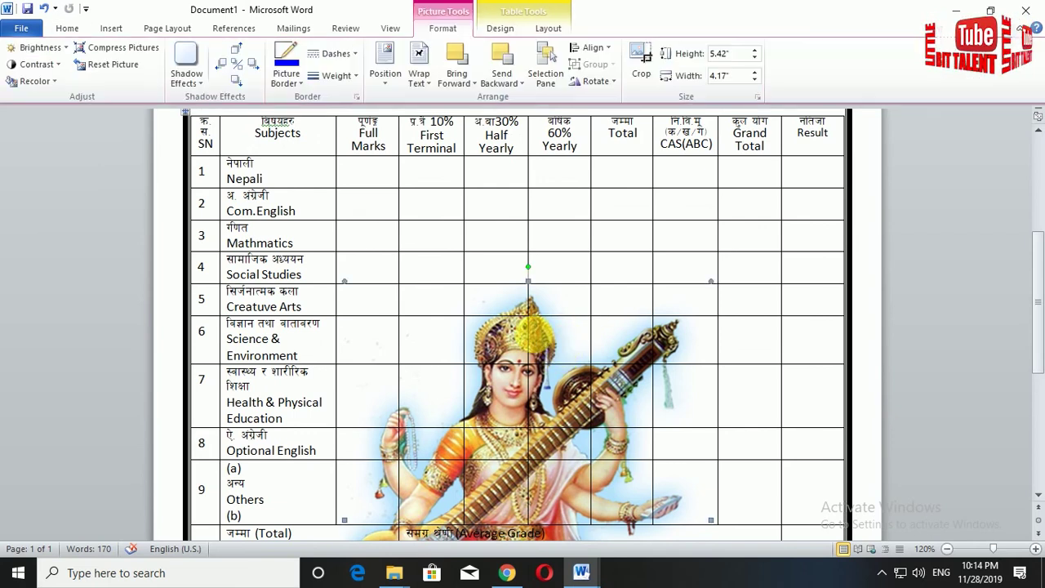
pyautogui.moveTo(544, 257); pyautogui.dragTo(559, 327)
pyautogui.click(473, 325)
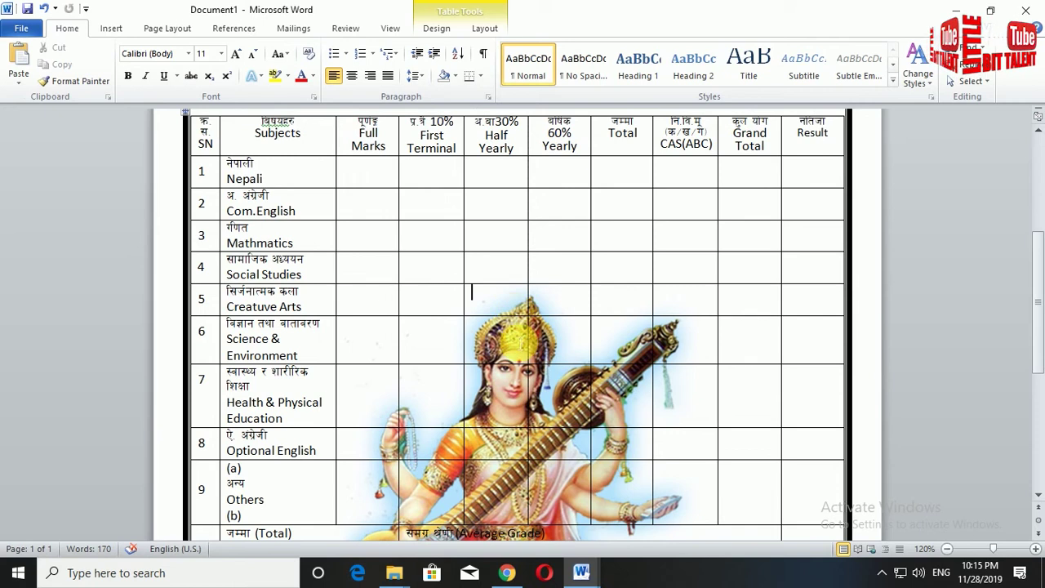
pyautogui.scroll(-4, 531, 327)
pyautogui.scroll(-3, 535, 351)
# Reselect the Saraswati picture and move it higher behind the table rows.
pyautogui.click(539, 373)
pyautogui.scroll(2, 531, 392)
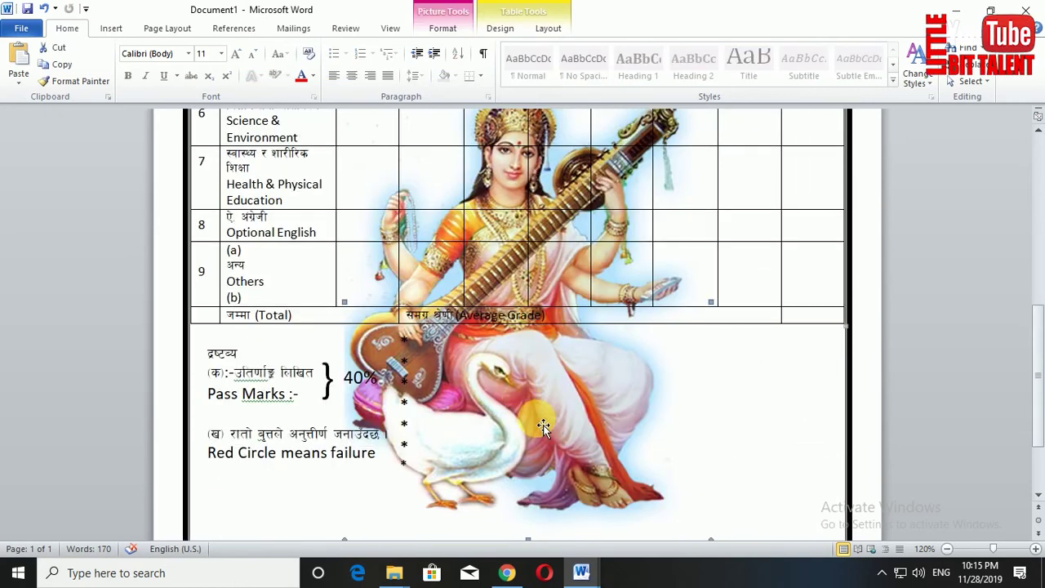
pyautogui.moveTo(529, 407); pyautogui.dragTo(546, 326)
pyautogui.moveTo(558, 362); pyautogui.dragTo(561, 365)
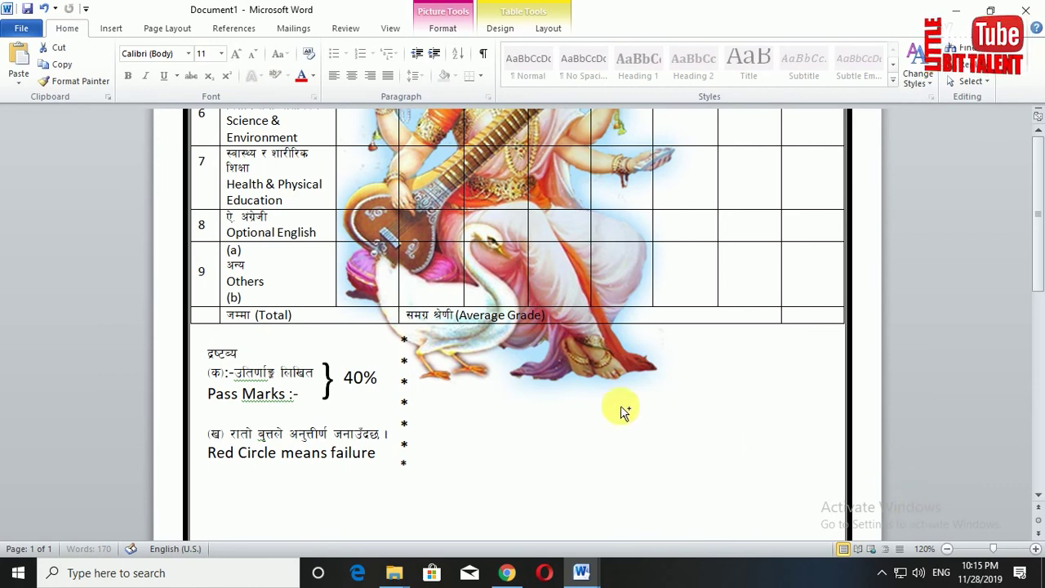
pyautogui.scroll(3, 601, 404)
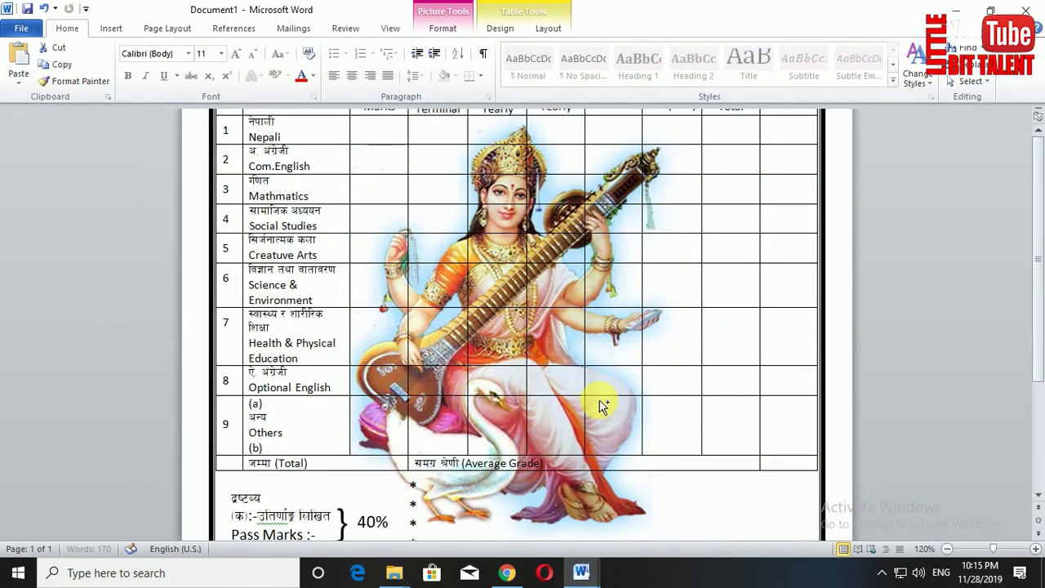
pyautogui.keyDown('ctrl'); pyautogui.scroll(-5, 602, 406); pyautogui.keyUp('ctrl')
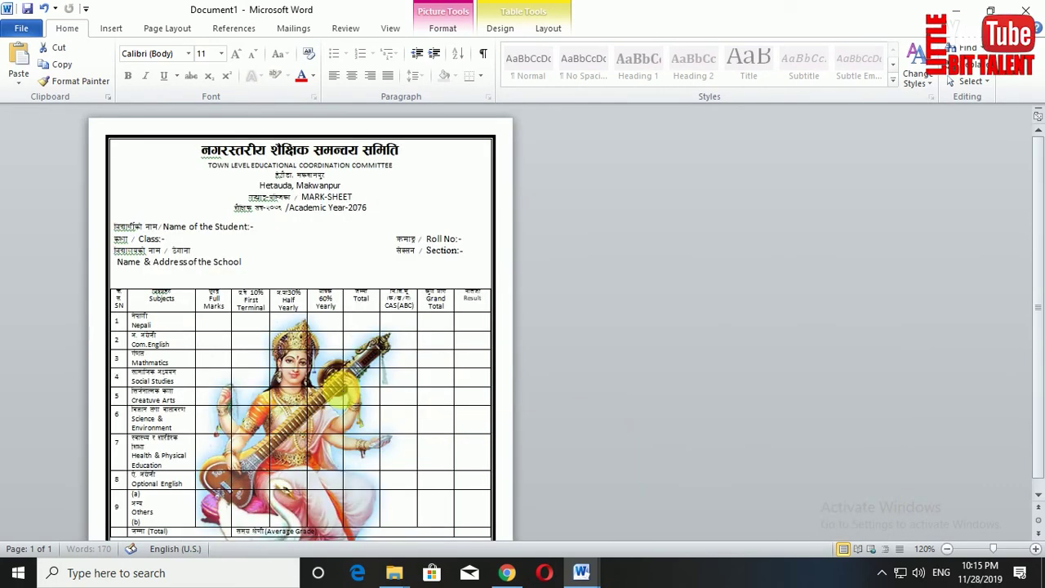
pyautogui.keyDown('ctrl'); pyautogui.scroll(-7, 345, 392); pyautogui.keyUp('ctrl')
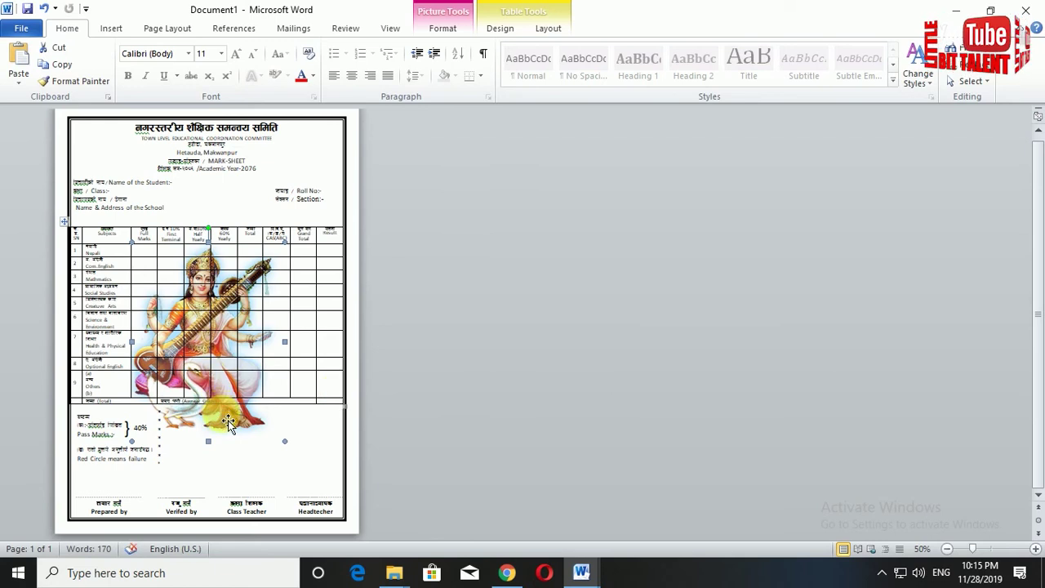
# Centre the picture over the table and enlarge it by dragging its corner handles outward.
pyautogui.moveTo(227, 409); pyautogui.dragTo(219, 369)
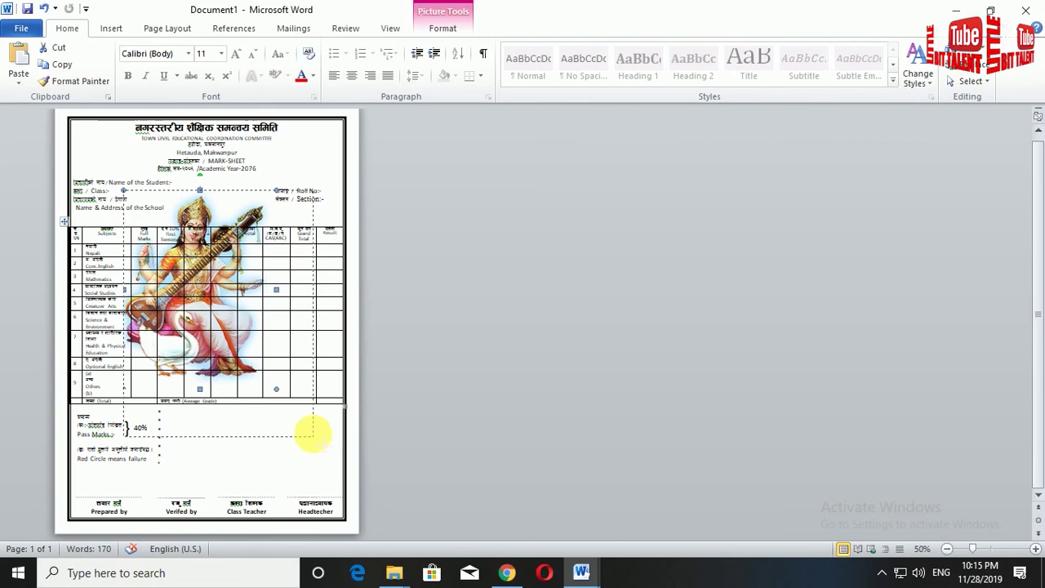
pyautogui.moveTo(279, 391); pyautogui.dragTo(320, 445)
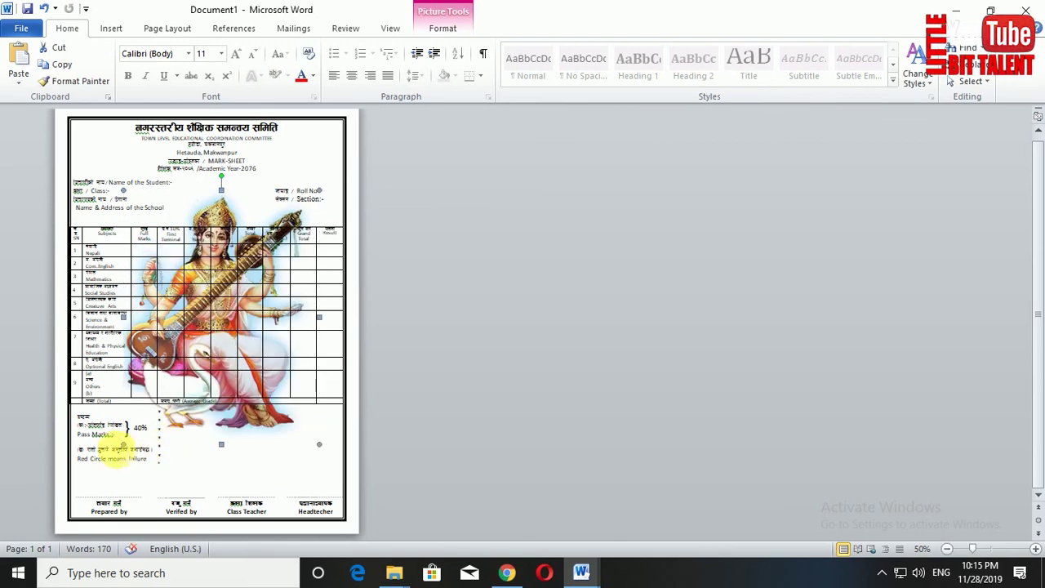
pyautogui.moveTo(124, 445); pyautogui.dragTo(105, 469)
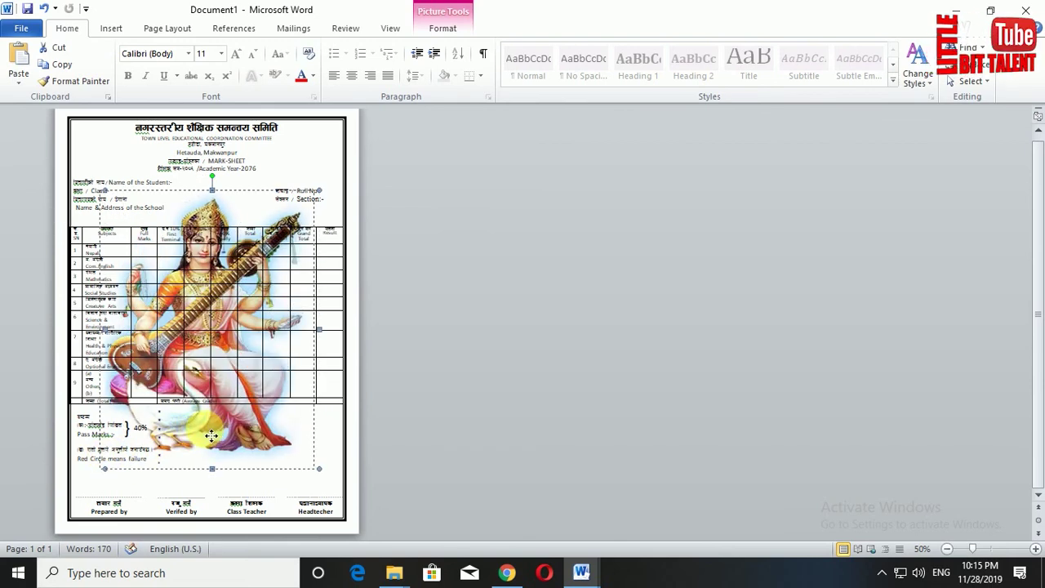
pyautogui.keyDown('ctrl'); pyautogui.scroll(5, 211, 437); pyautogui.keyUp('ctrl')
pyautogui.scroll(-2, 490, 327)
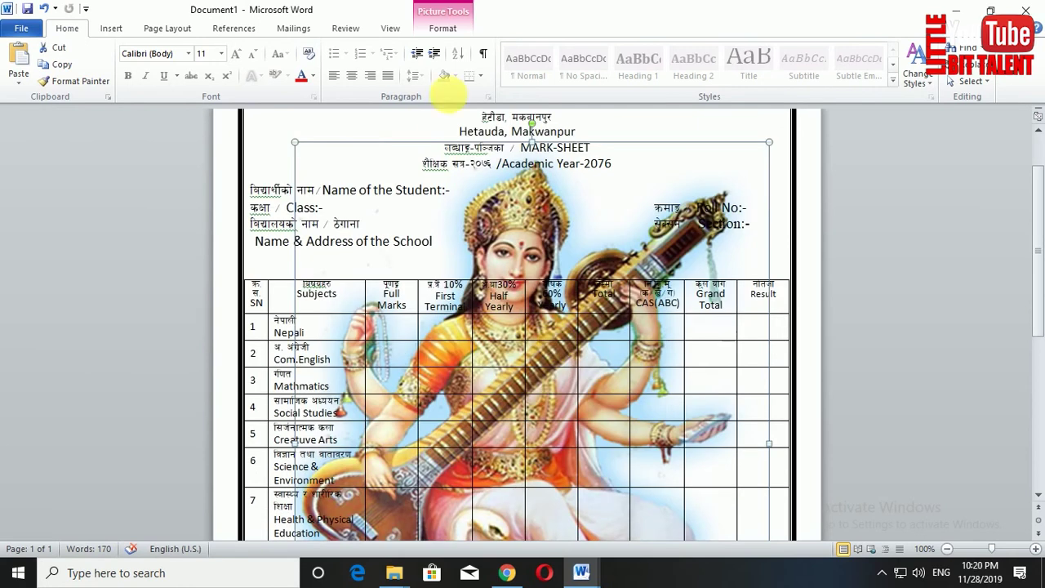
# Recolour the Saraswati picture with a light, washed-out Color option.
pyautogui.click(444, 31)
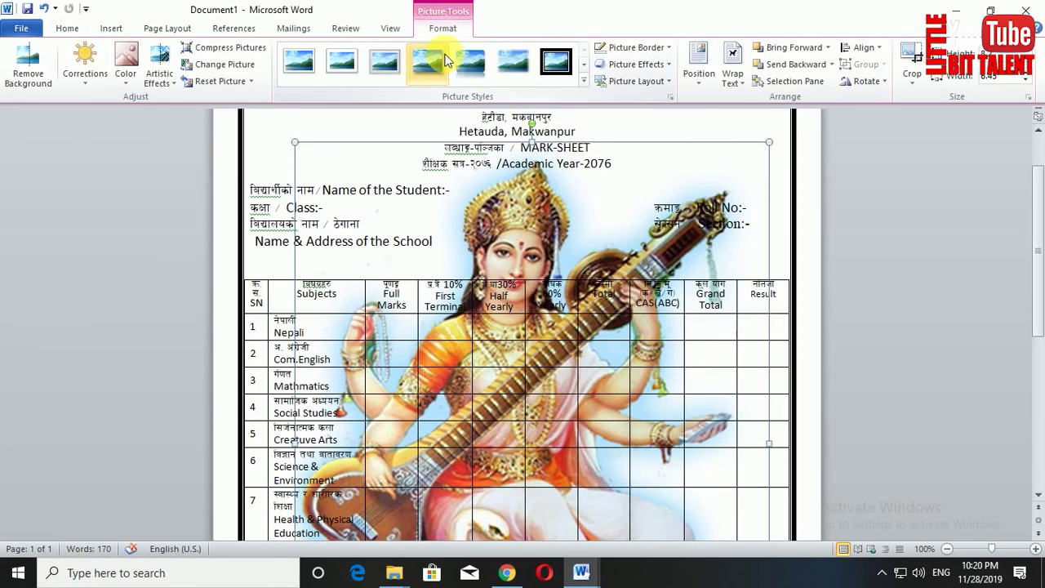
pyautogui.click(126, 70)
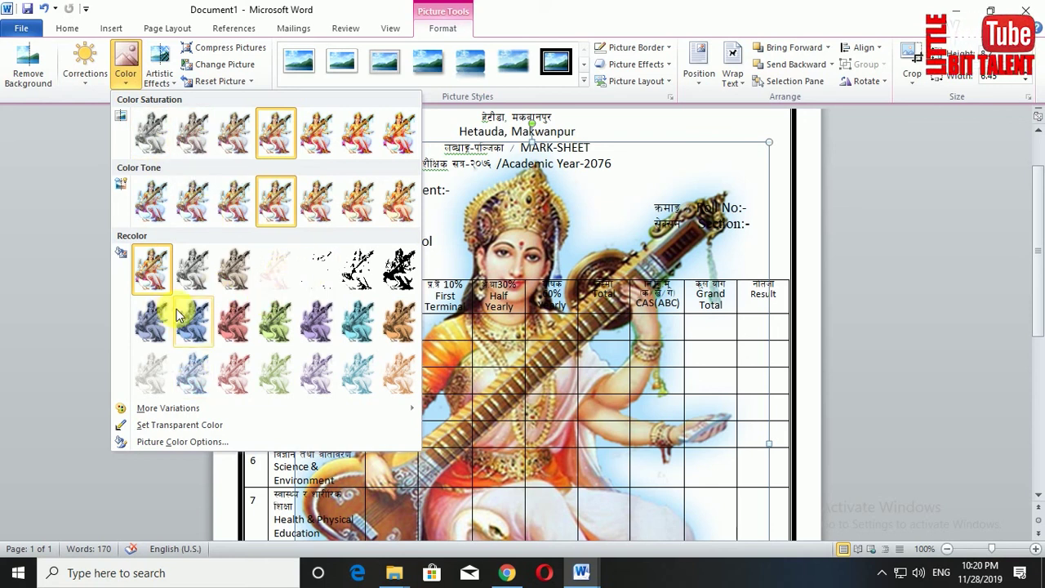
pyautogui.click(149, 373)
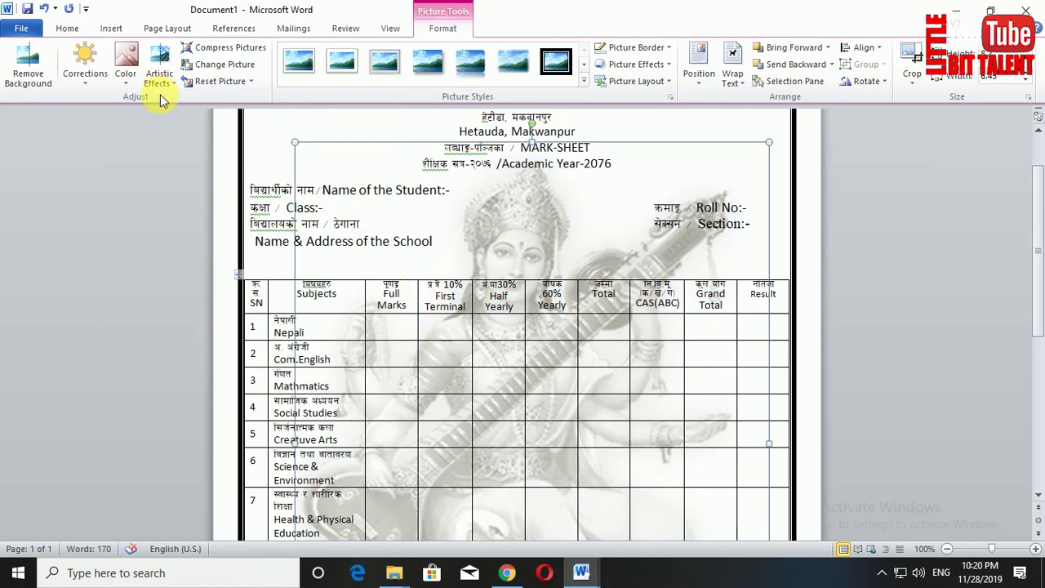
pyautogui.click(126, 66)
pyautogui.click(149, 374)
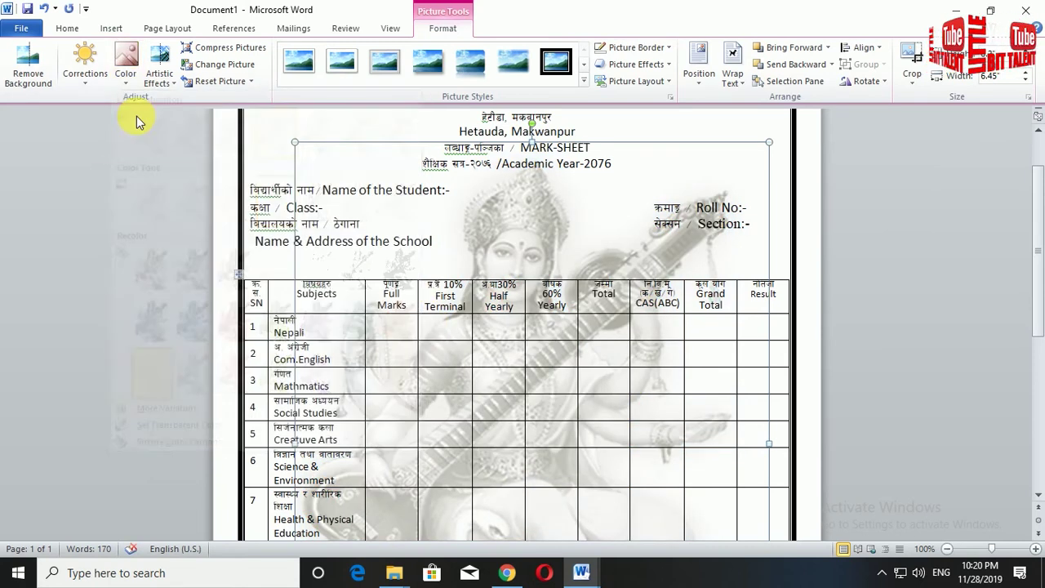
# Apply the Brightness +20% Contrast 0% correction to the picture, then deselect it.
pyautogui.click(85, 64)
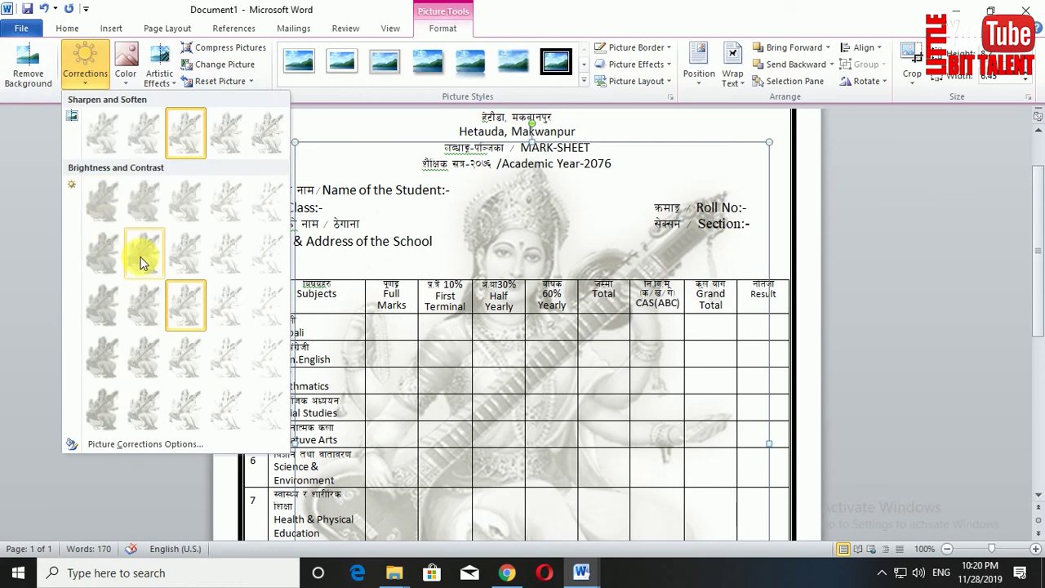
pyautogui.click(236, 305)
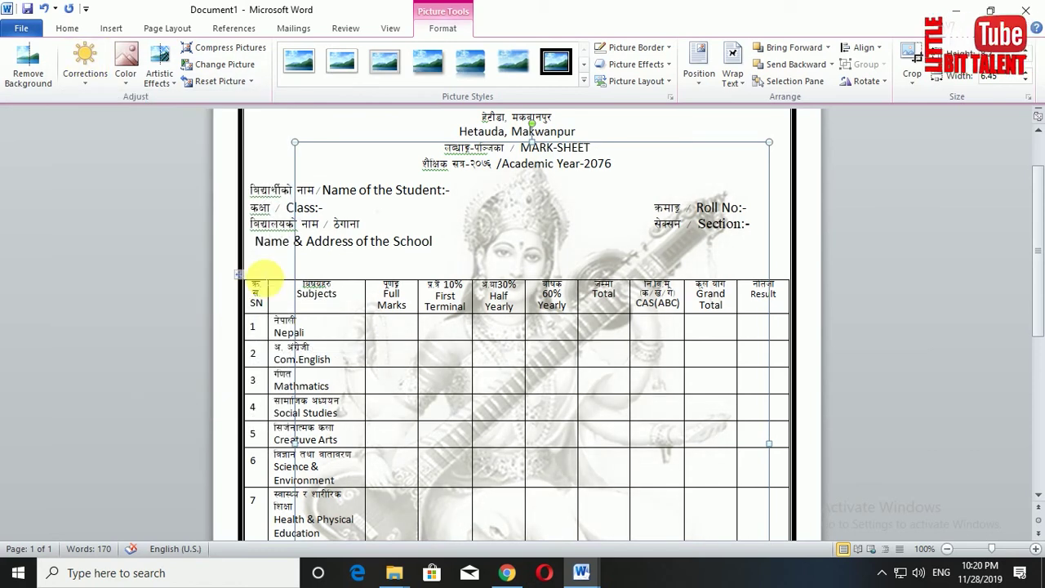
pyautogui.scroll(-4, 583, 400)
pyautogui.scroll(-2, 571, 433)
pyautogui.scroll(-3, 552, 441)
pyautogui.click(533, 417)
pyautogui.scroll(3, 523, 425)
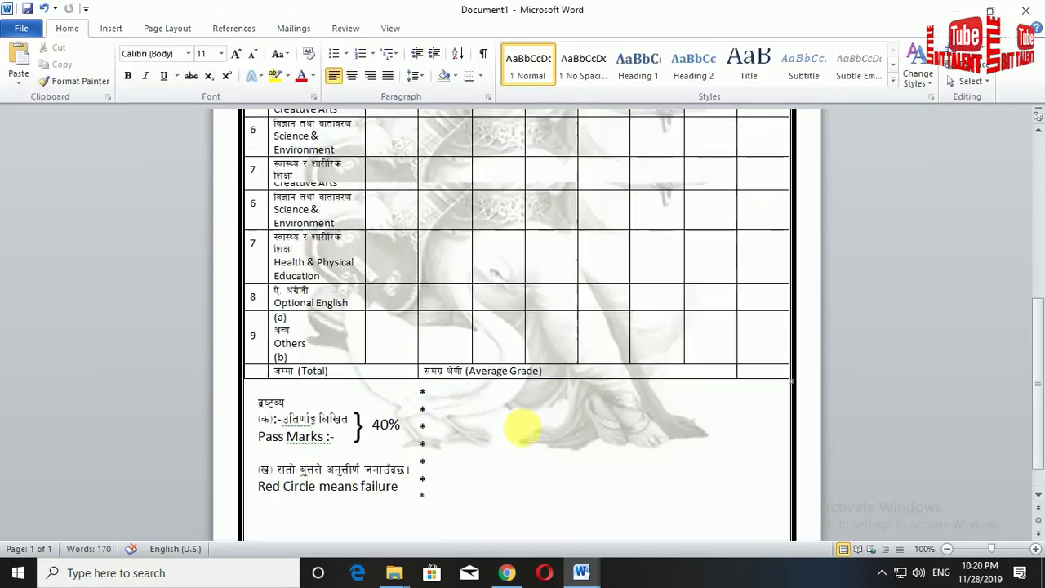
pyautogui.scroll(3, 529, 437)
pyautogui.scroll(5, 530, 437)
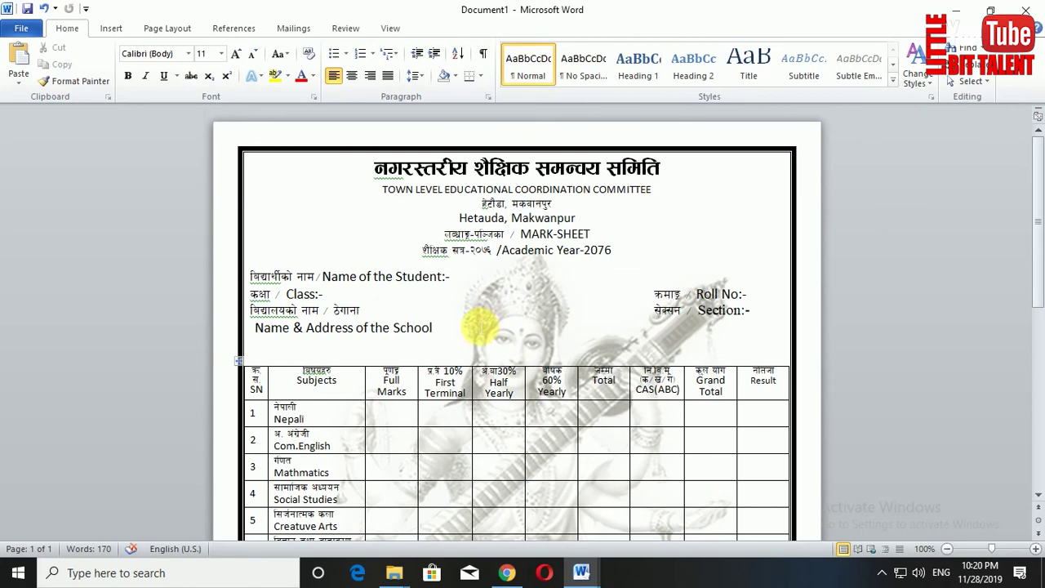
pyautogui.moveTo(582, 572)
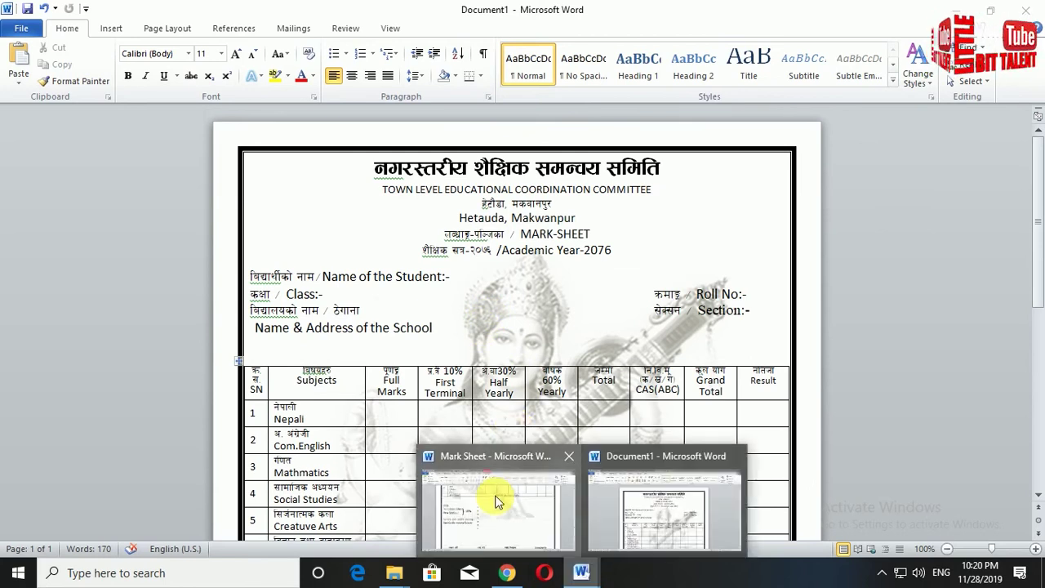
pyautogui.click(498, 501)
pyautogui.scroll(-5, 450, 425)
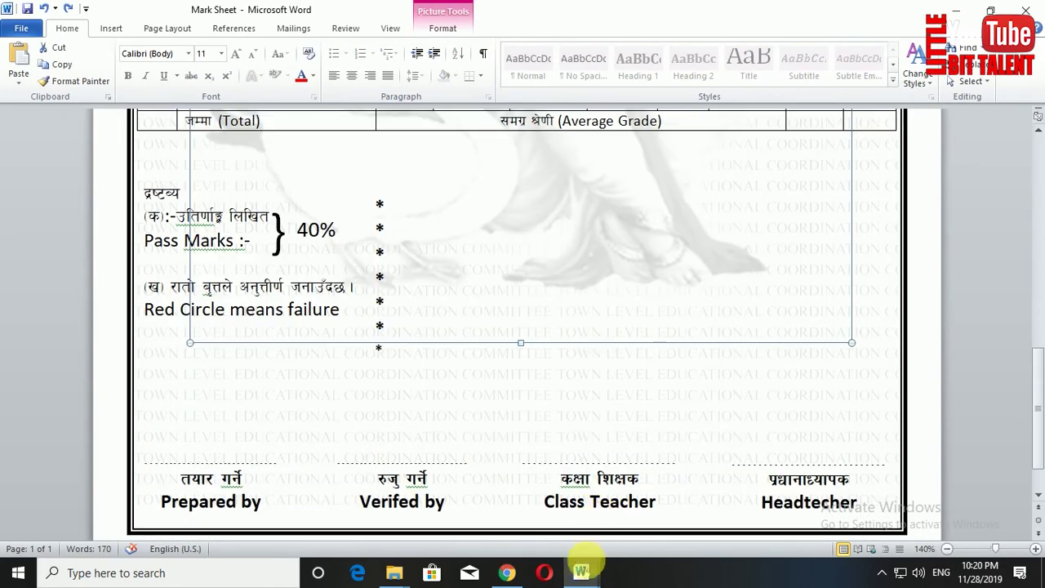
pyautogui.moveTo(588, 575)
pyautogui.click(650, 517)
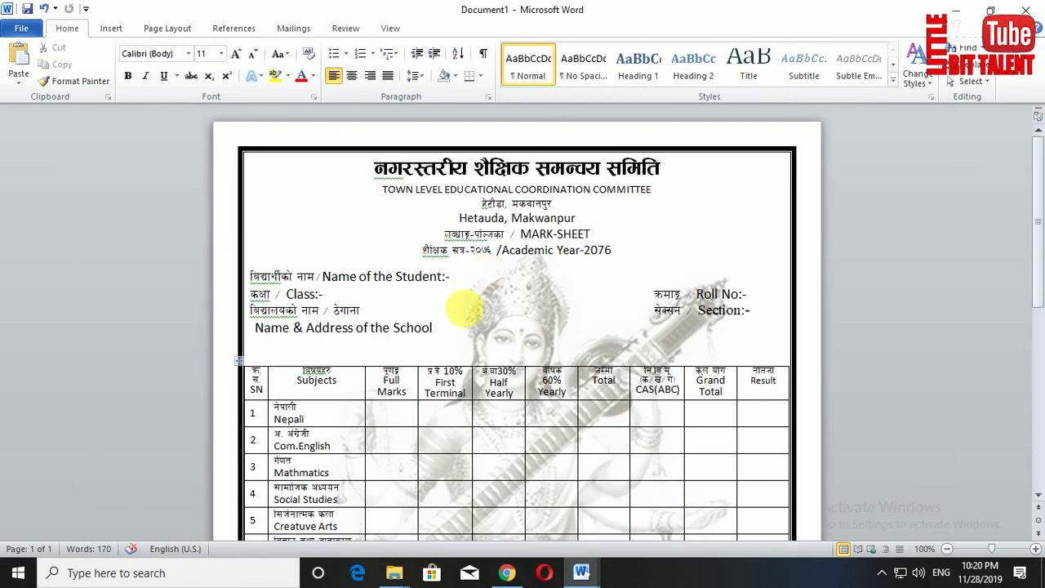
pyautogui.scroll(-5, 464, 327)
pyautogui.scroll(-2, 464, 343)
pyautogui.scroll(-2, 470, 352)
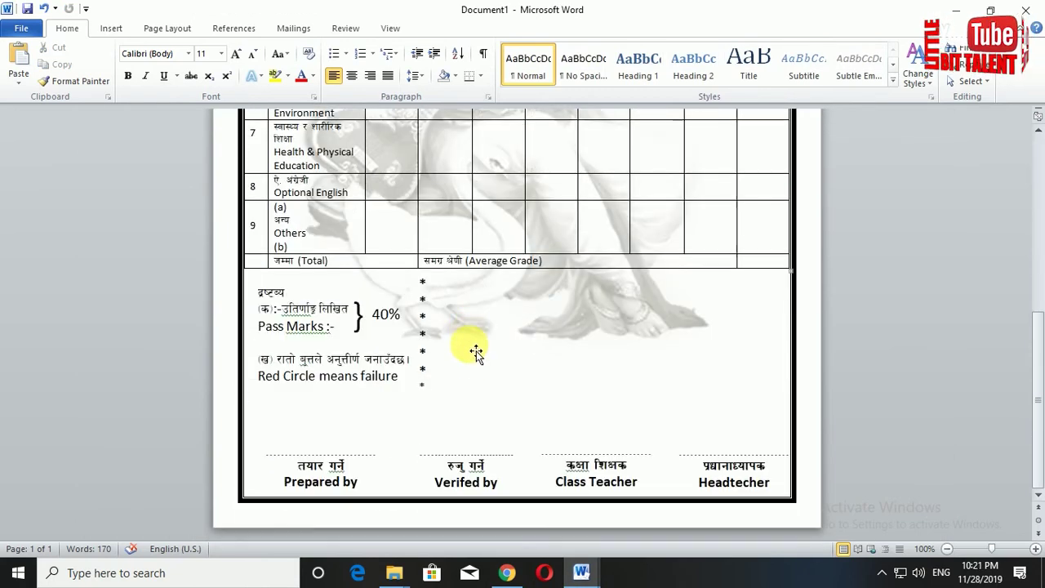
pyautogui.scroll(2, 470, 383)
pyautogui.scroll(1, 481, 404)
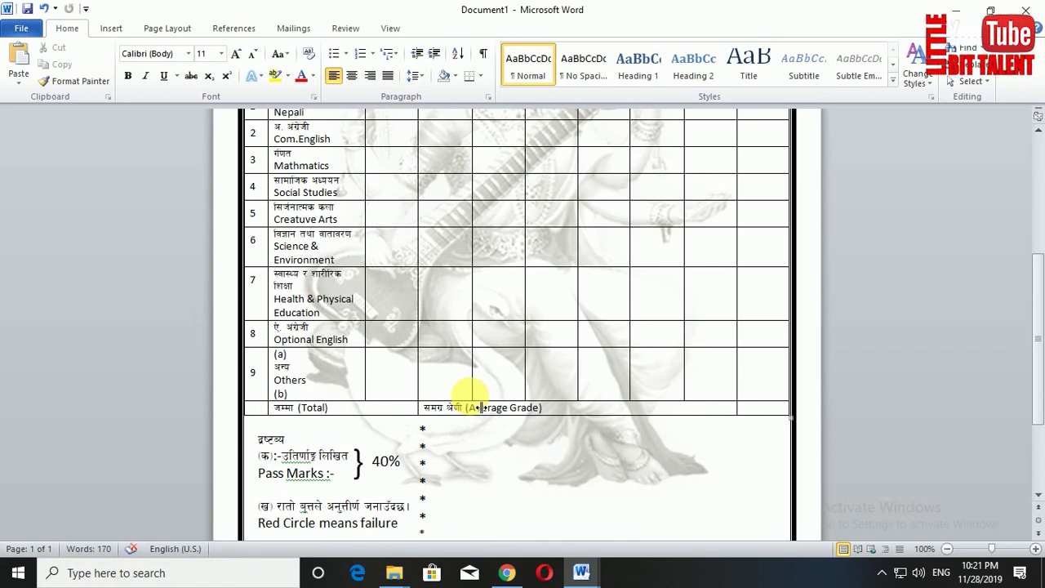
pyautogui.scroll(3, 482, 407)
pyautogui.scroll(4, 482, 406)
pyautogui.scroll(3, 483, 406)
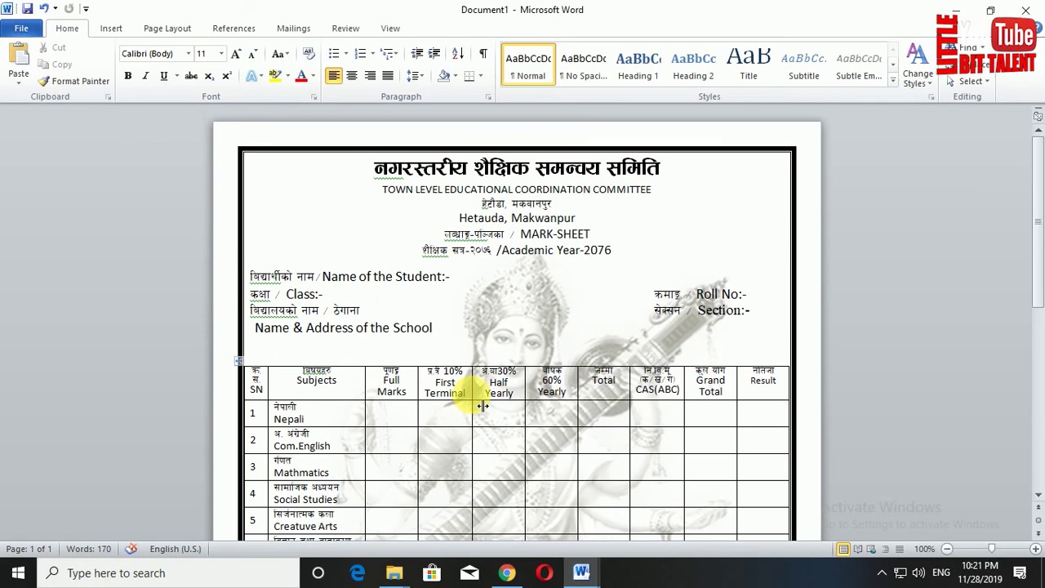
pyautogui.scroll(-3, 483, 406)
pyautogui.scroll(3, 482, 406)
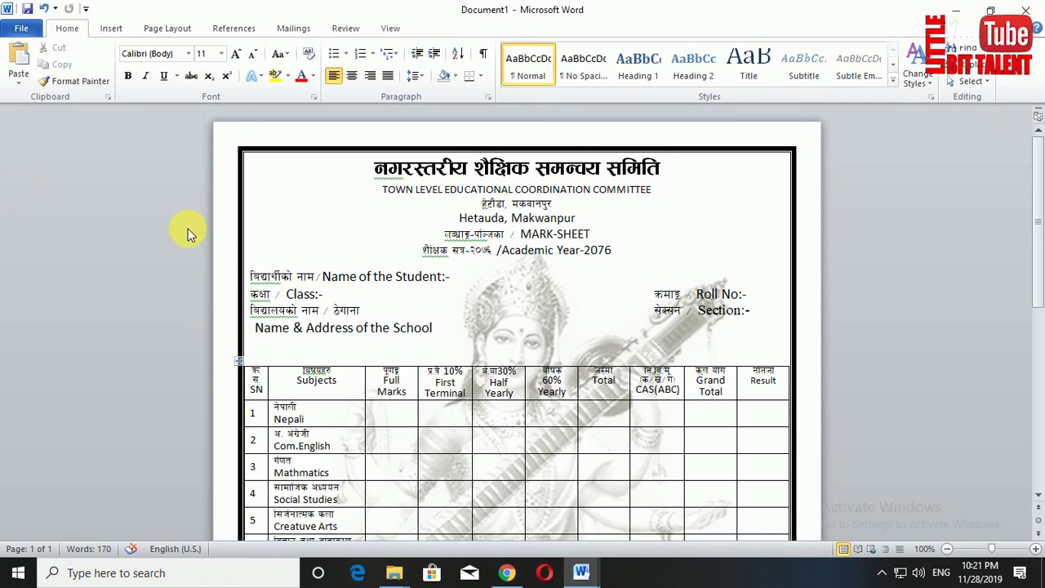
# Start a new document and type the TOWN LEVEL EDUCATIONAL COORDINATION COMMITTEE title.
pyautogui.hotkey('ctrl', 'n')
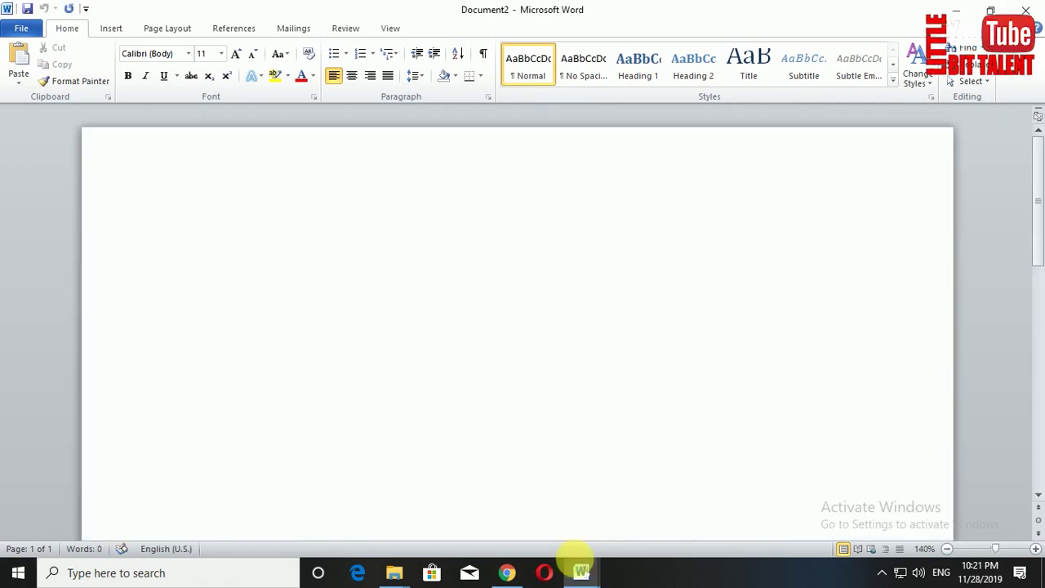
pyautogui.doubleClick(236, 238)
pyautogui.write('TOE')
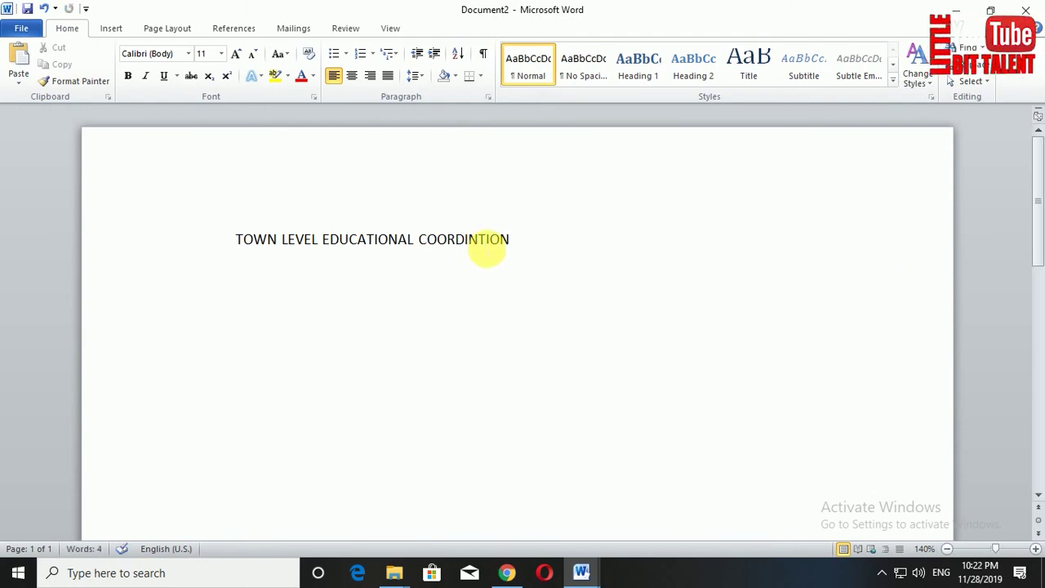
pyautogui.write('COMMITTEE')
pyautogui.tripleClick(662, 267)
pyautogui.click(599, 238)
pyautogui.click(235, 239)
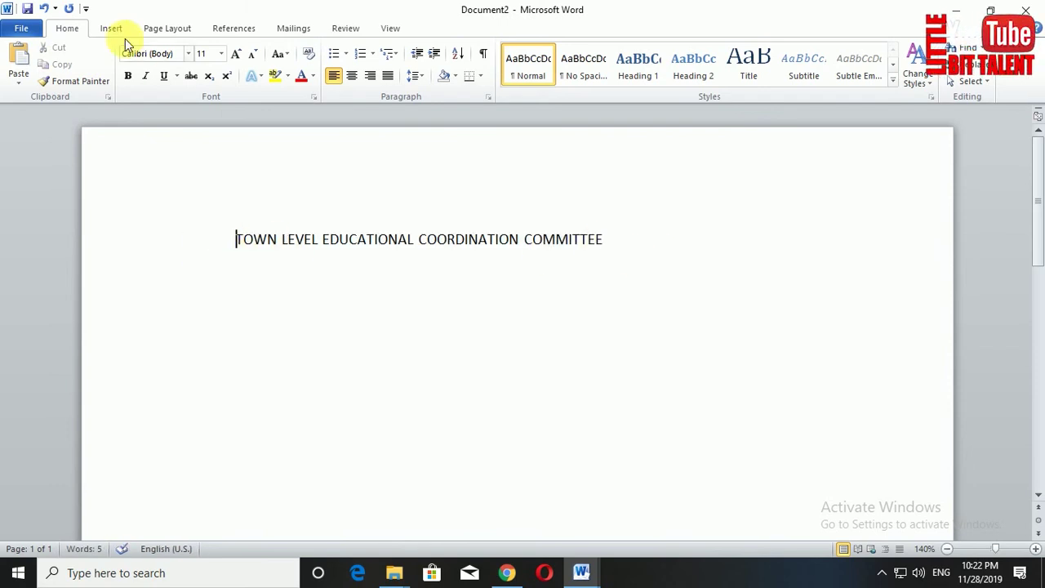
# Set the page to A4 with Narrow margins and select the committee title line.
pyautogui.click(168, 28)
pyautogui.click(196, 64)
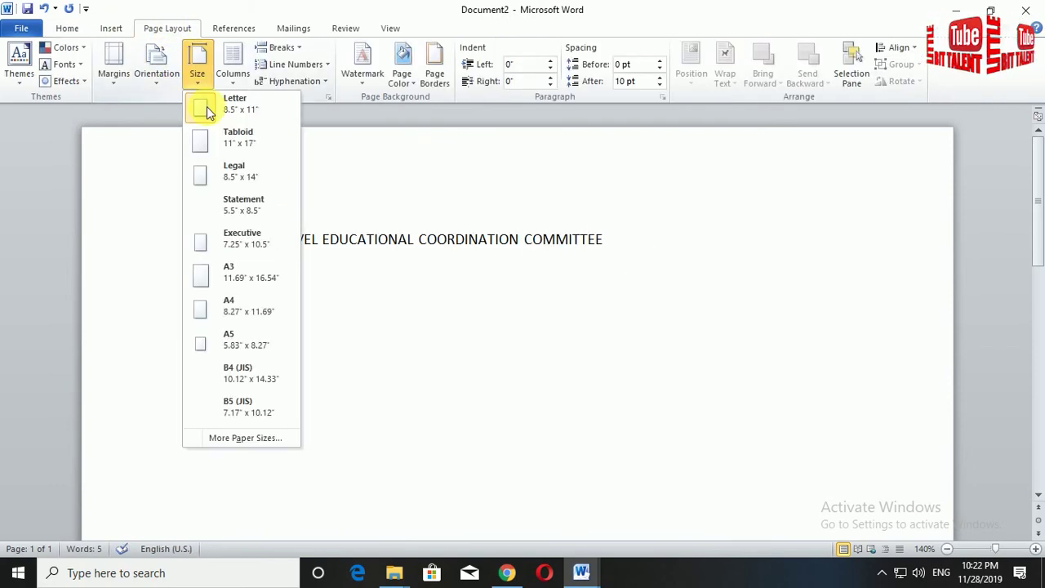
pyautogui.click(268, 306)
pyautogui.click(113, 67)
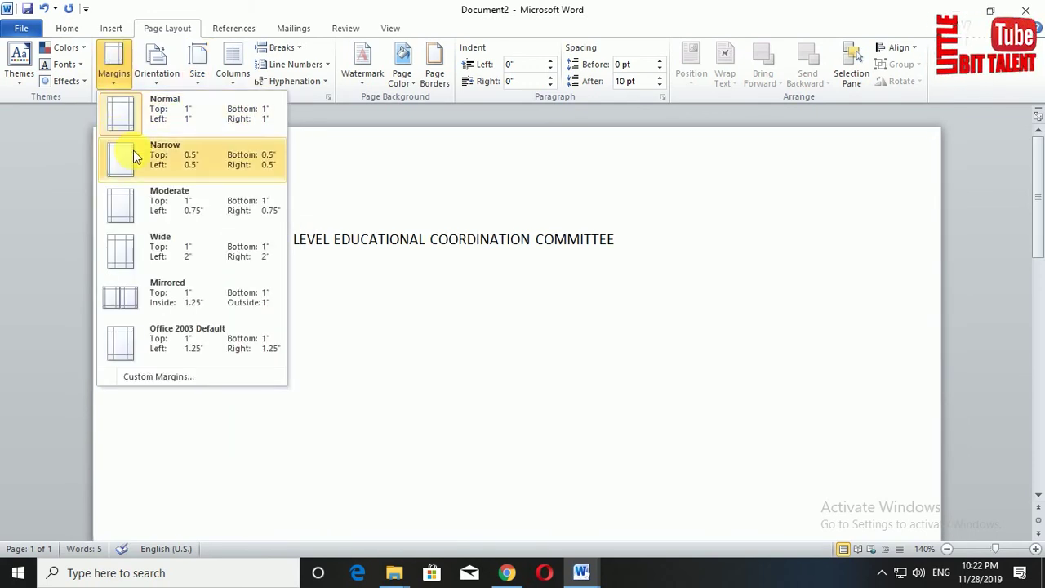
pyautogui.click(133, 155)
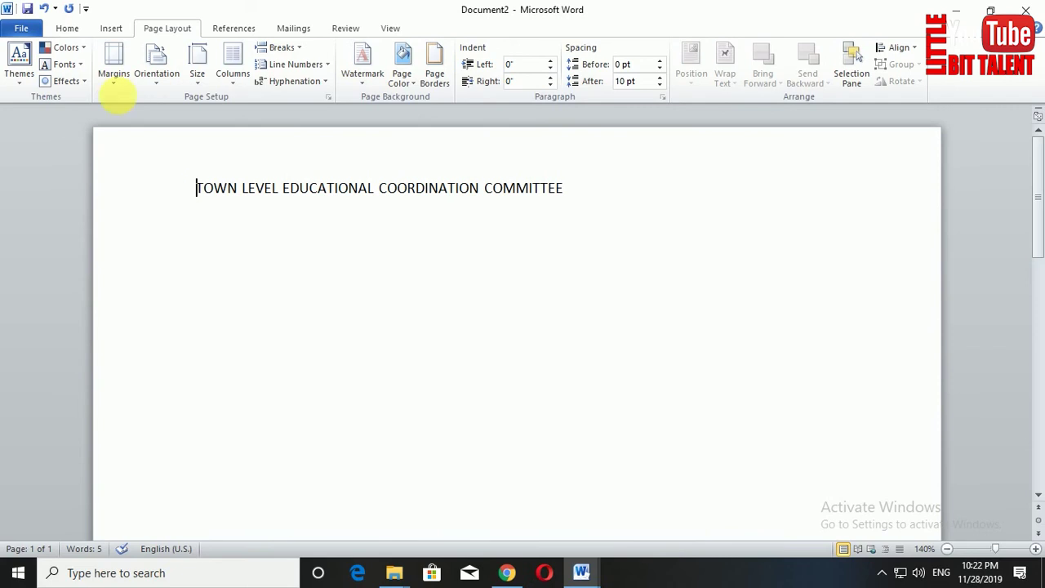
pyautogui.click(114, 70)
pyautogui.click(168, 161)
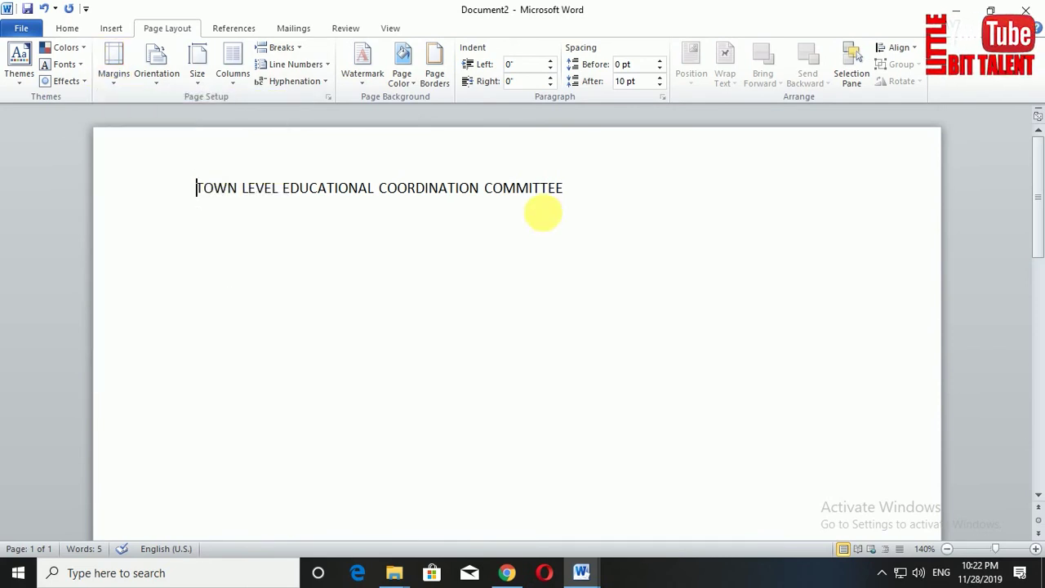
pyautogui.moveTo(523, 187); pyautogui.dragTo(182, 158)
pyautogui.hotkey('ctrl', 'c')
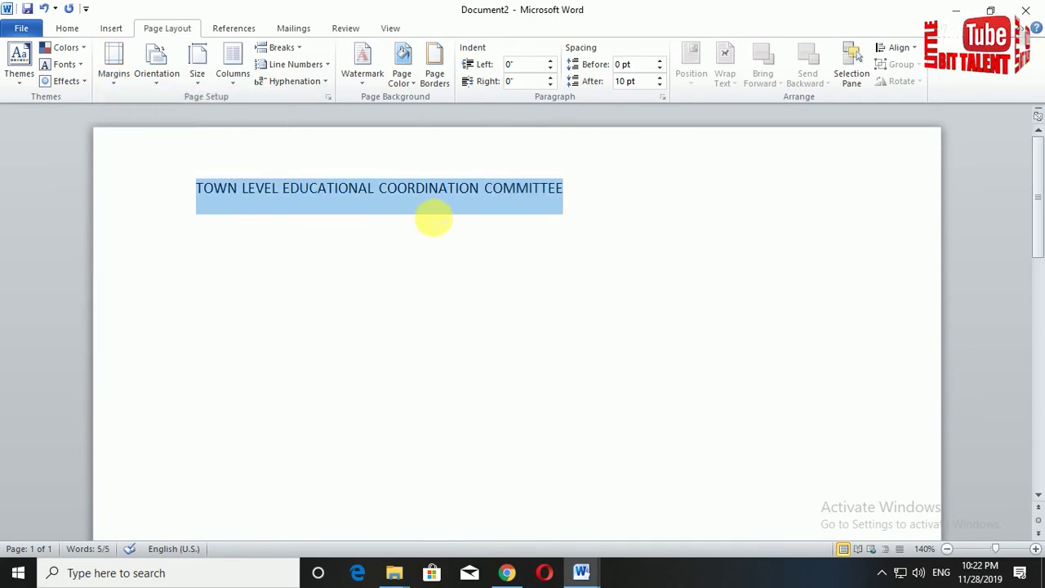
pyautogui.click(590, 193)
# Paste the committee title repeatedly until a 320-word block of text fills the page.
pyautogui.hotkey('ctrl', 'v')
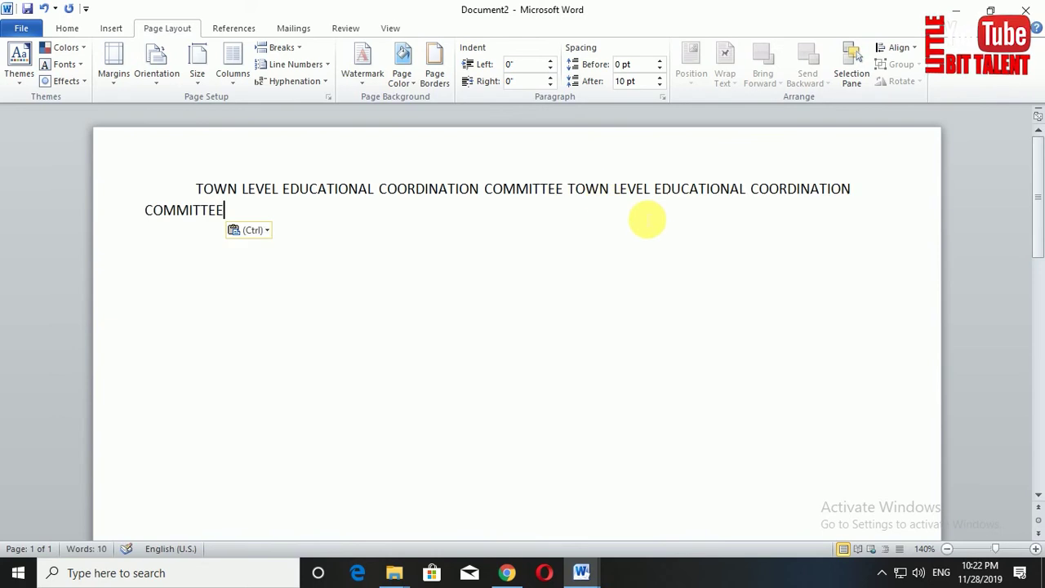
pyautogui.hotkey('ctrl', 'v')
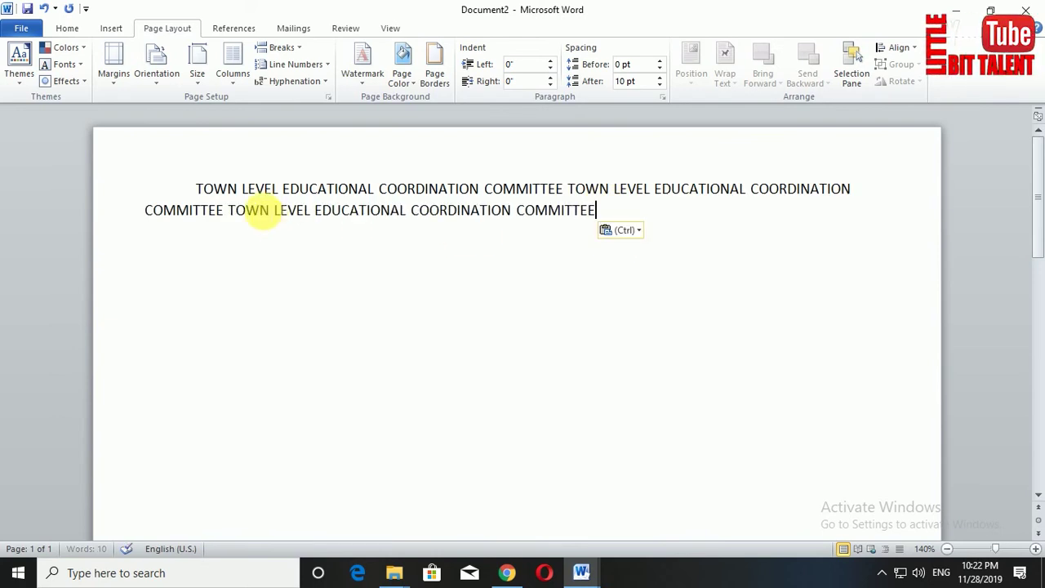
pyautogui.write('TOWN LEVEL EDUCATIONAL COORDINATION COMMITTEE TOWN LEVEL EDUCATIONAL COORDINATION COMMITTEE')
pyautogui.hotkey('ctrl', 'v')
pyautogui.hotkey('ctrl', 'v')
pyautogui.hotkey('ctrl', 'v')
pyautogui.hotkey('ctrl', 'v')
pyautogui.hotkey('ctrl', 'v')
pyautogui.hotkey('ctrl', 'v')
pyautogui.hotkey('ctrl', 'v')
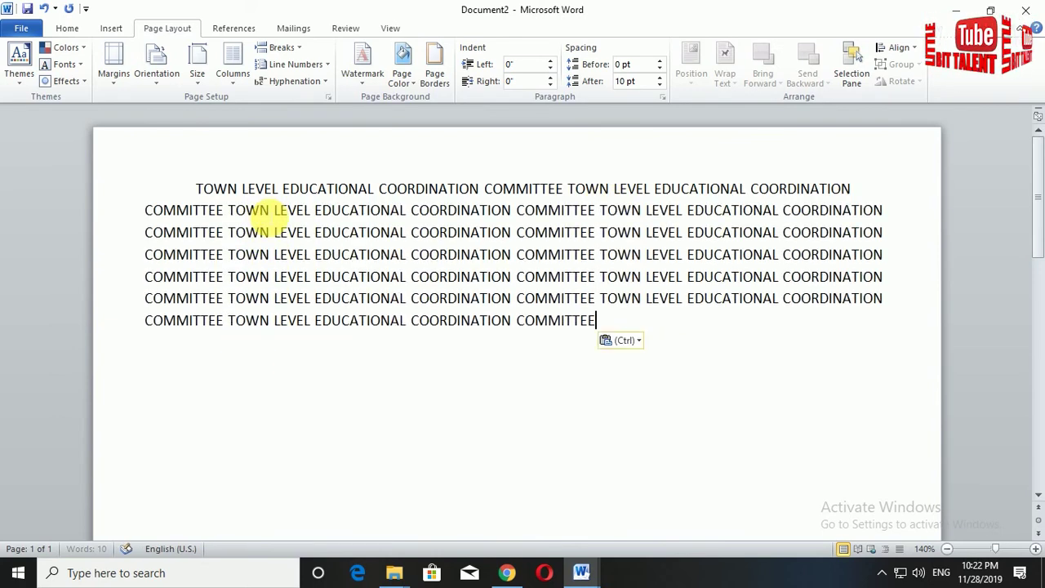
pyautogui.hotkey('ctrl', 'v')
pyautogui.hotkey('ctrl', 'v')
pyautogui.hotkey('ctrl', 'v')
pyautogui.hotkey('ctrl', 'v')
pyautogui.hotkey('ctrl', 'v')
pyautogui.hotkey('ctrl', 'v')
pyautogui.hotkey('ctrl', 'v')
pyautogui.hotkey('ctrl', 'v')
pyautogui.hotkey('ctrl', 'v')
pyautogui.hotkey('ctrl', 'v')
pyautogui.hotkey('ctrl', 'v')
pyautogui.hotkey('ctrl', 'v')
pyautogui.hotkey('ctrl', 'v')
pyautogui.write('TOWN LEVEL EDUCATIONAL COORDINATION COMMITTEE TOWN LEVEL EDUCATIONAL COORDINATION COMMITTEE TOWN LEVEL EDUCATIONAL COORDINATION COMMITTEE')
pyautogui.hotkey('ctrl', 'v')
pyautogui.hotkey('ctrl', 'v')
pyautogui.hotkey('ctrl', 'v')
pyautogui.scroll(5, 351, 290)
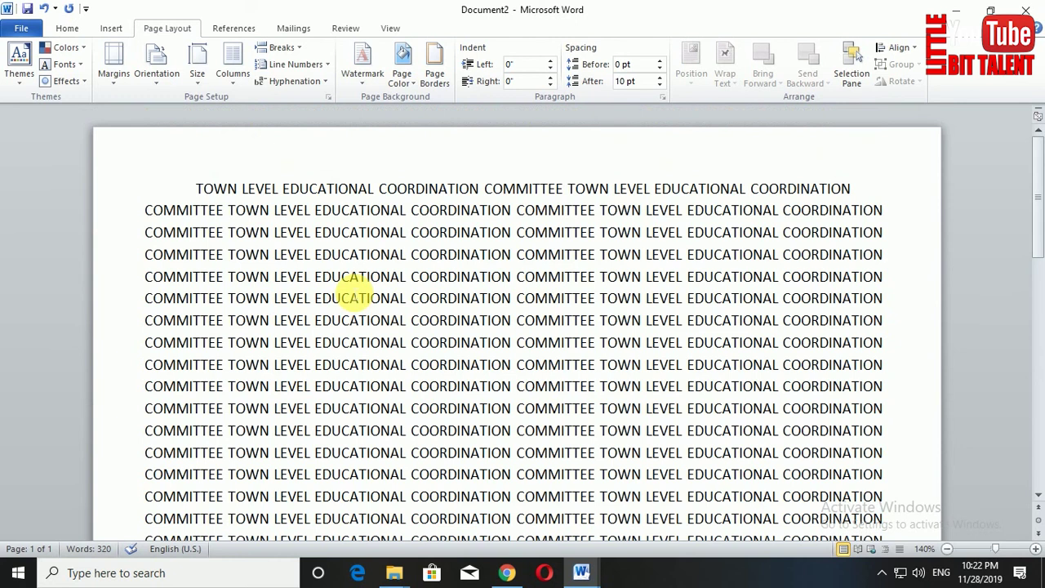
pyautogui.scroll(-3, 353, 290)
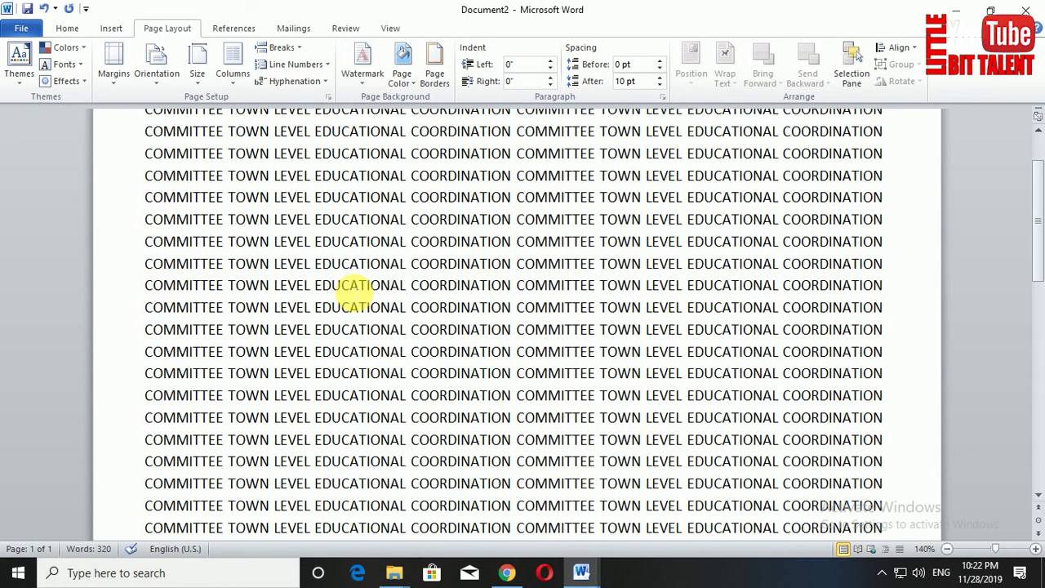
pyautogui.scroll(-1, 353, 290)
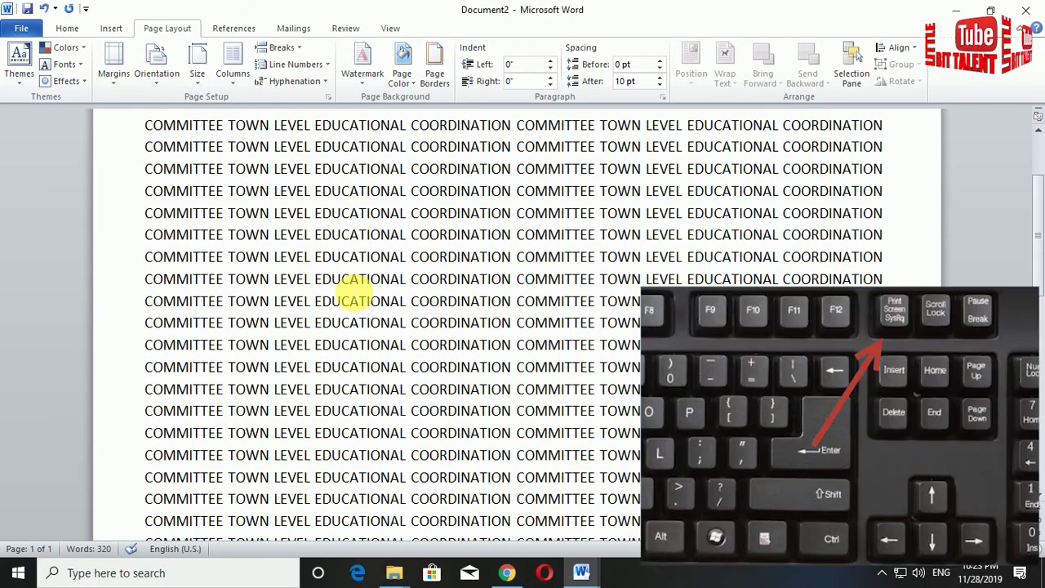
# Launch Paint by searching PAINT and maximize its blank canvas window.
pyautogui.click(104, 574)
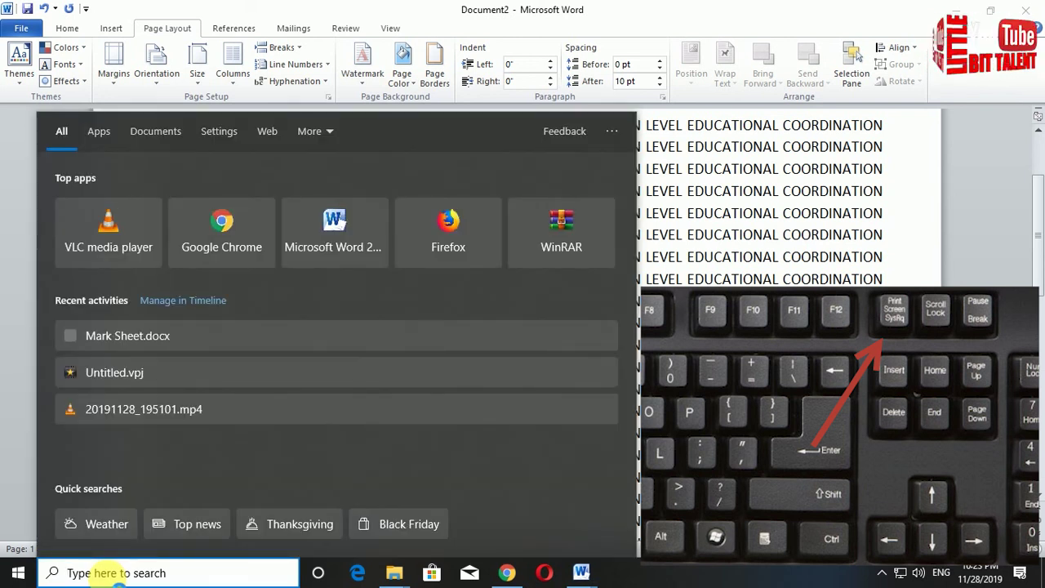
pyautogui.write('PAINT')
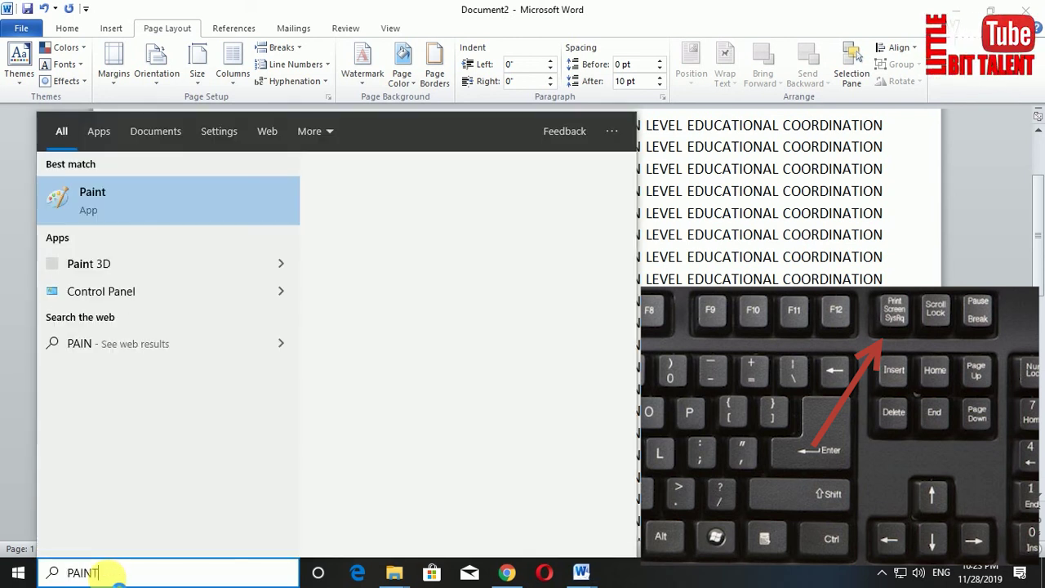
pyautogui.click(135, 190)
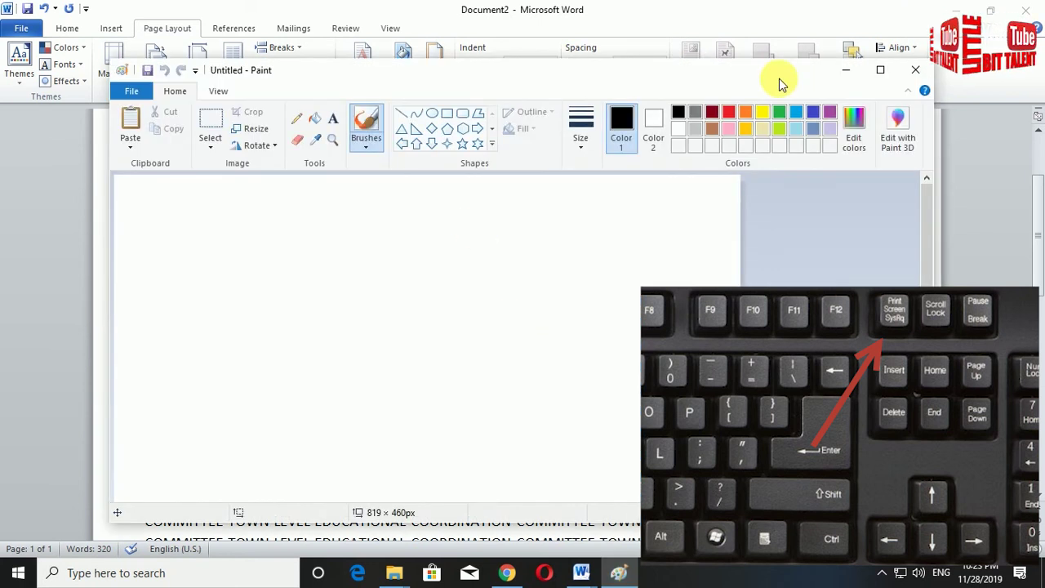
pyautogui.click(882, 72)
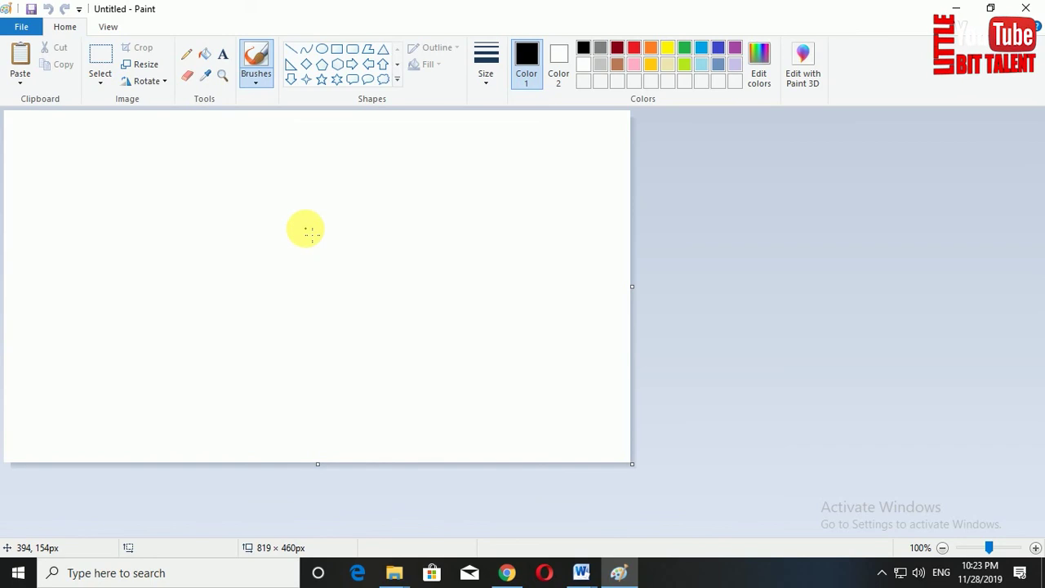
# Paste the Word page screenshot and crop it to the block of repeated title text.
pyautogui.hotkey('ctrl', 'v')
pyautogui.keyDown('ctrl'); pyautogui.scroll(-3, 449, 363); pyautogui.keyUp('ctrl')
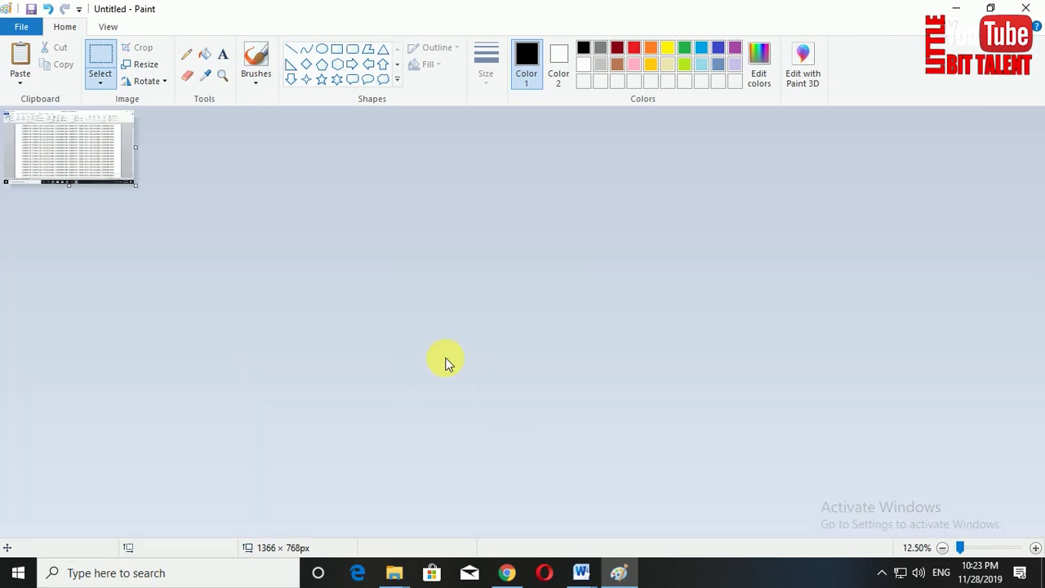
pyautogui.keyDown('ctrl'); pyautogui.scroll(2, 441, 361); pyautogui.keyUp('ctrl')
pyautogui.keyDown('ctrl'); pyautogui.scroll(1, 436, 361); pyautogui.keyUp('ctrl')
pyautogui.keyDown('ctrl'); pyautogui.scroll(-1, 450, 369); pyautogui.keyUp('ctrl')
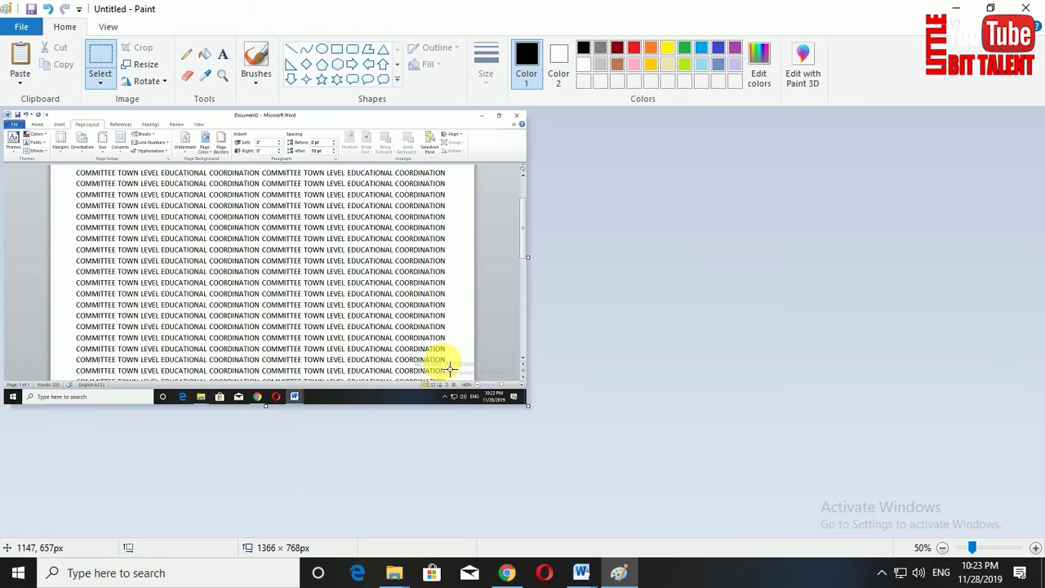
pyautogui.keyDown('ctrl'); pyautogui.scroll(1, 448, 363); pyautogui.keyUp('ctrl')
pyautogui.keyDown('ctrl'); pyautogui.scroll(-1, 310, 329); pyautogui.keyUp('ctrl')
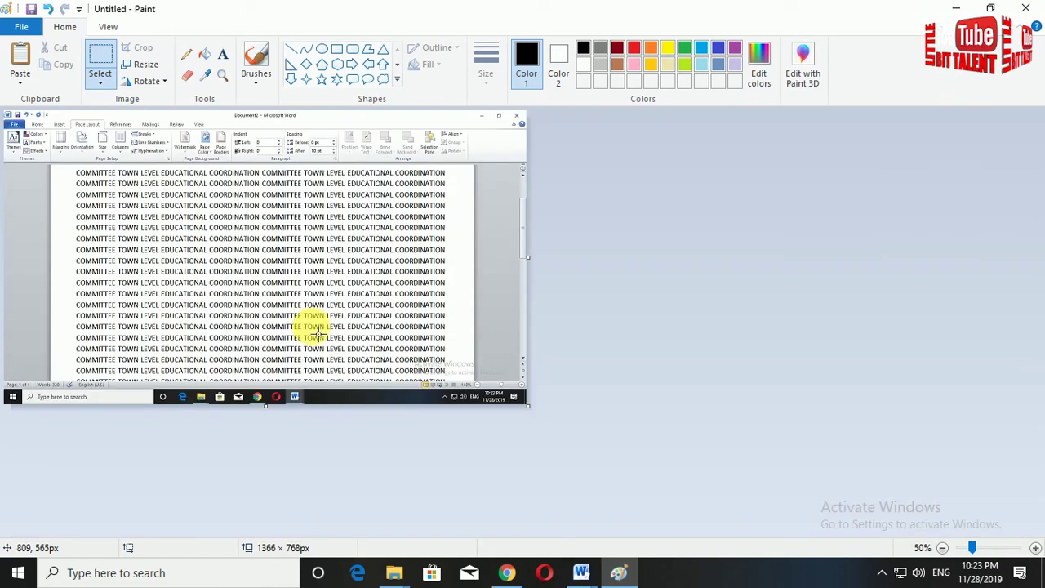
pyautogui.click(112, 56)
pyautogui.moveTo(82, 173); pyautogui.dragTo(430, 374)
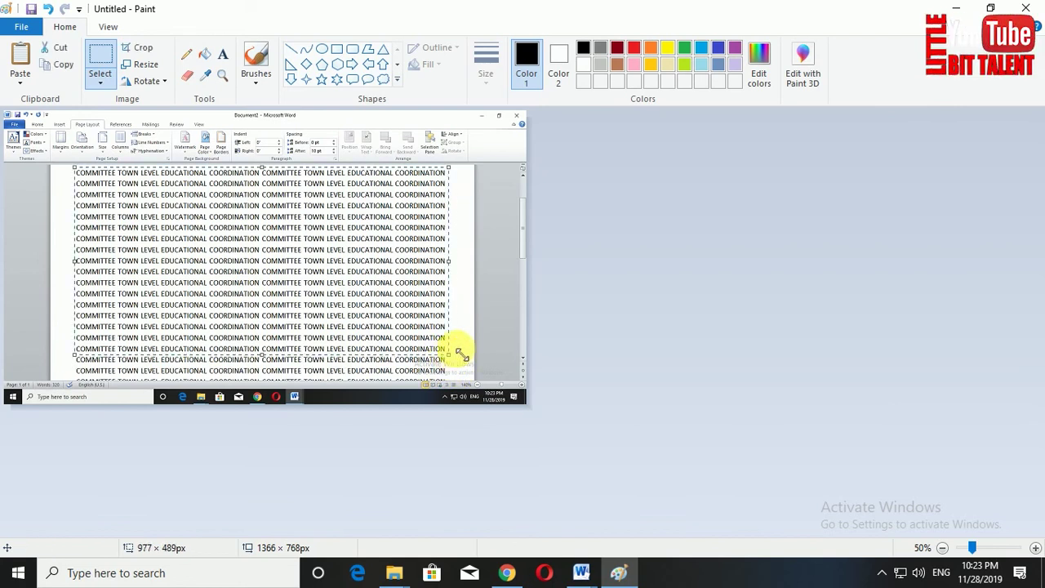
pyautogui.click(138, 47)
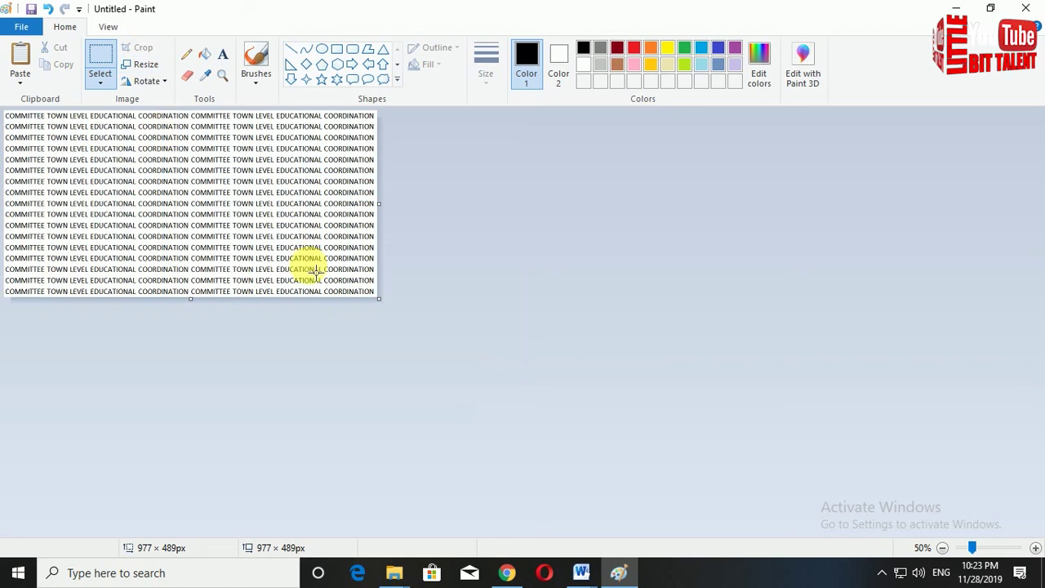
# Save the cropped image as a PNG on the Desktop.
pyautogui.click(22, 26)
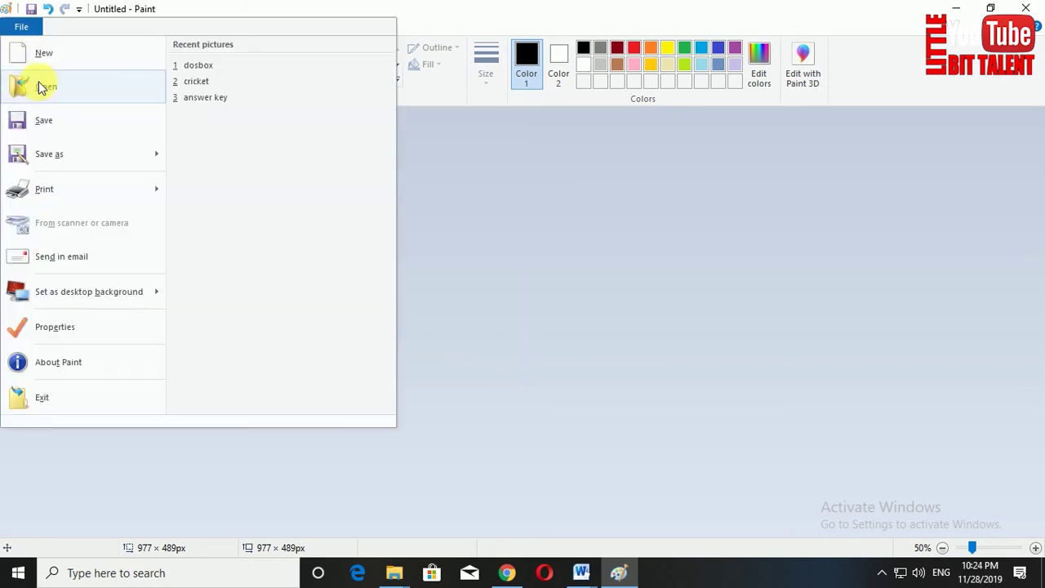
pyautogui.click(52, 127)
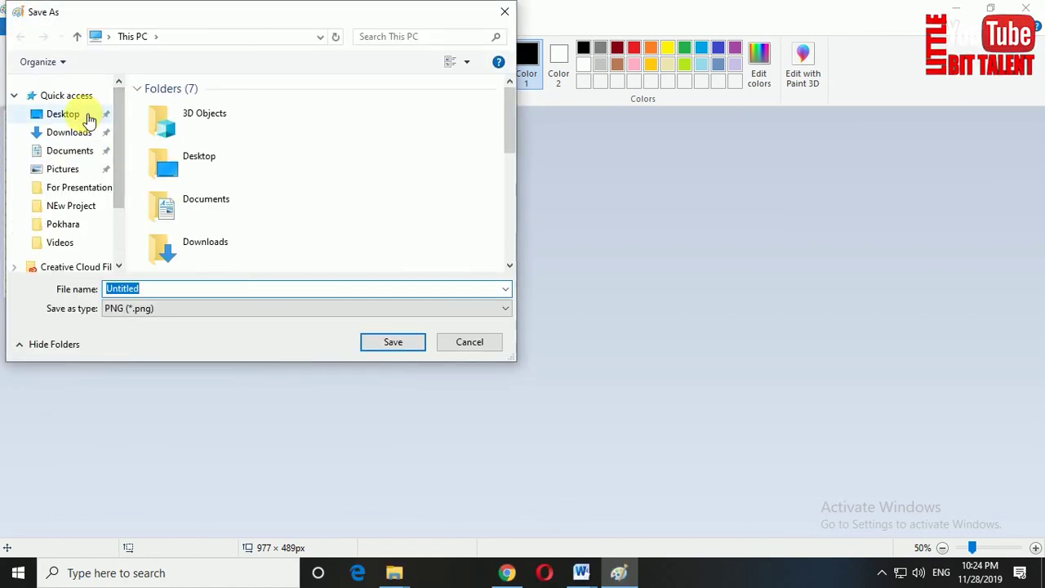
pyautogui.click(96, 121)
pyautogui.click(399, 341)
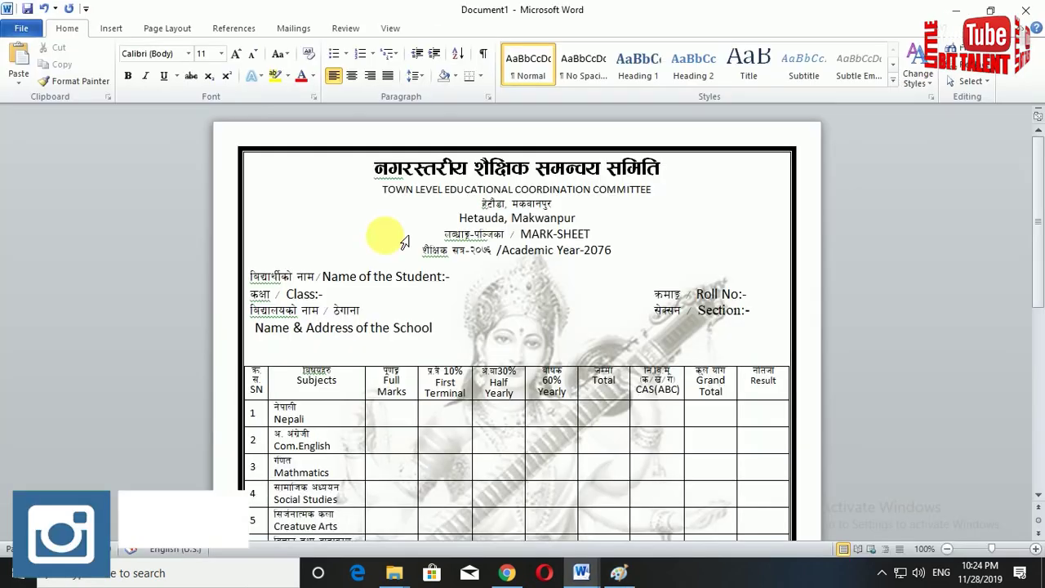
# Apply the Desktop picture 'Untitled' as a Custom Watermark with Washout enabled.
pyautogui.click(110, 30)
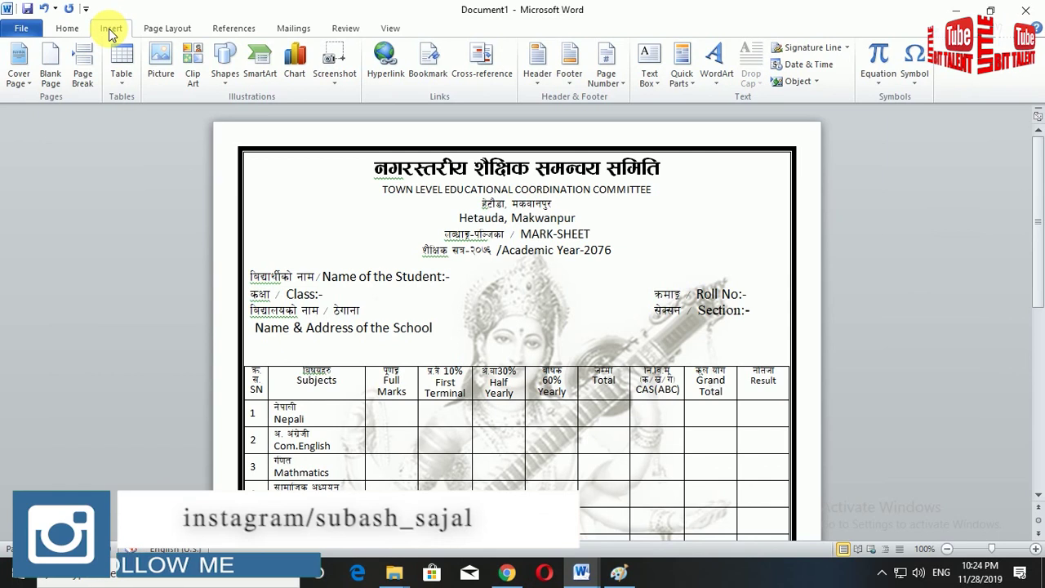
pyautogui.click(155, 30)
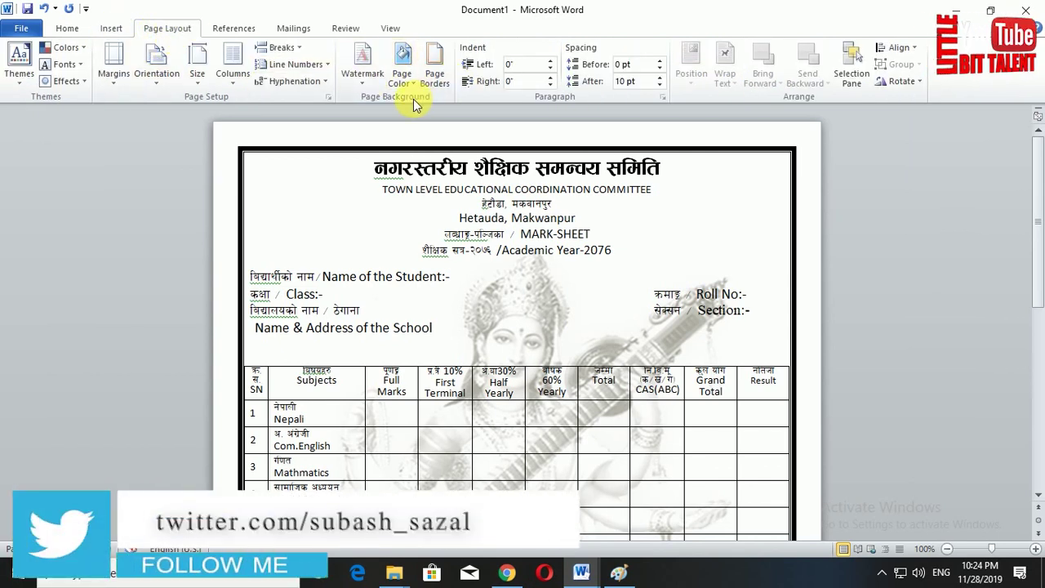
pyautogui.click(372, 71)
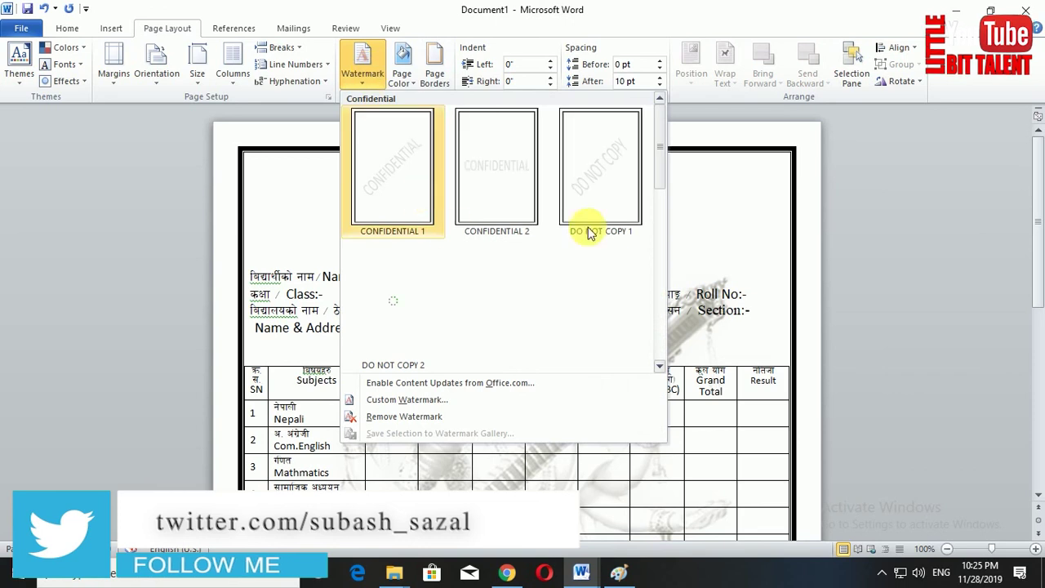
pyautogui.click(407, 413)
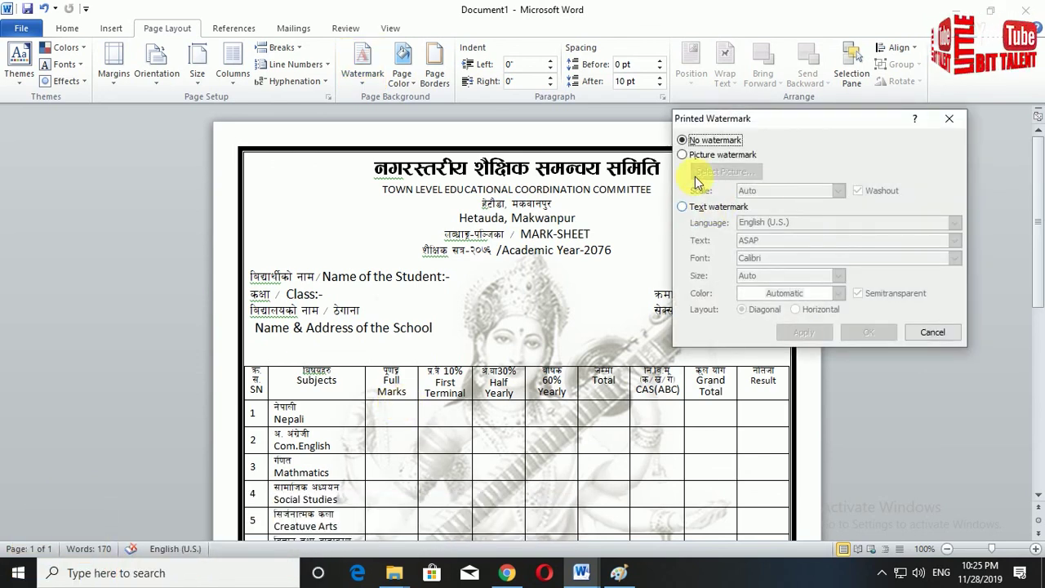
pyautogui.click(699, 157)
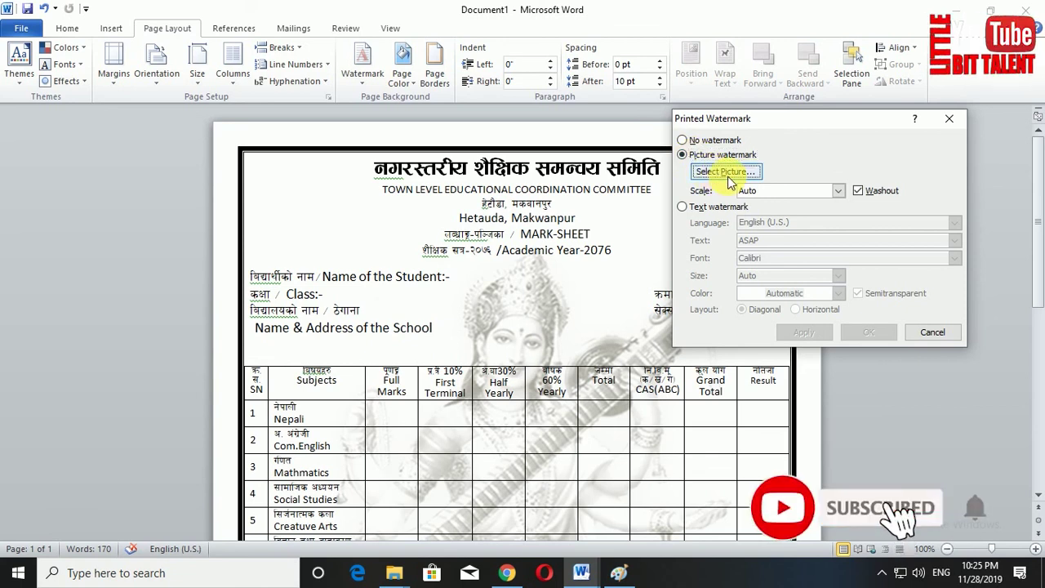
pyautogui.click(728, 173)
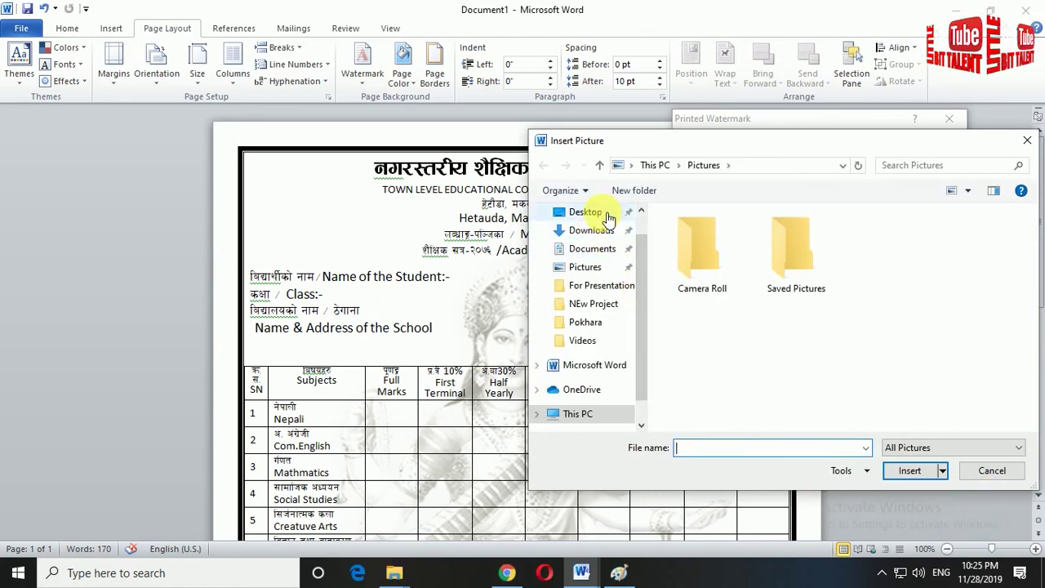
pyautogui.click(602, 210)
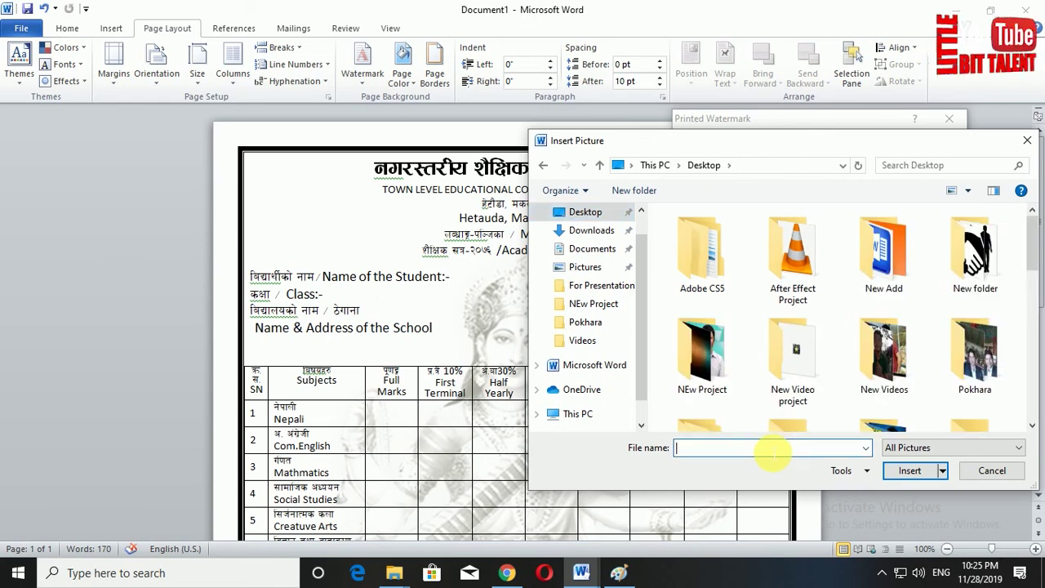
pyautogui.scroll(-5, 792, 364)
pyautogui.click(790, 390)
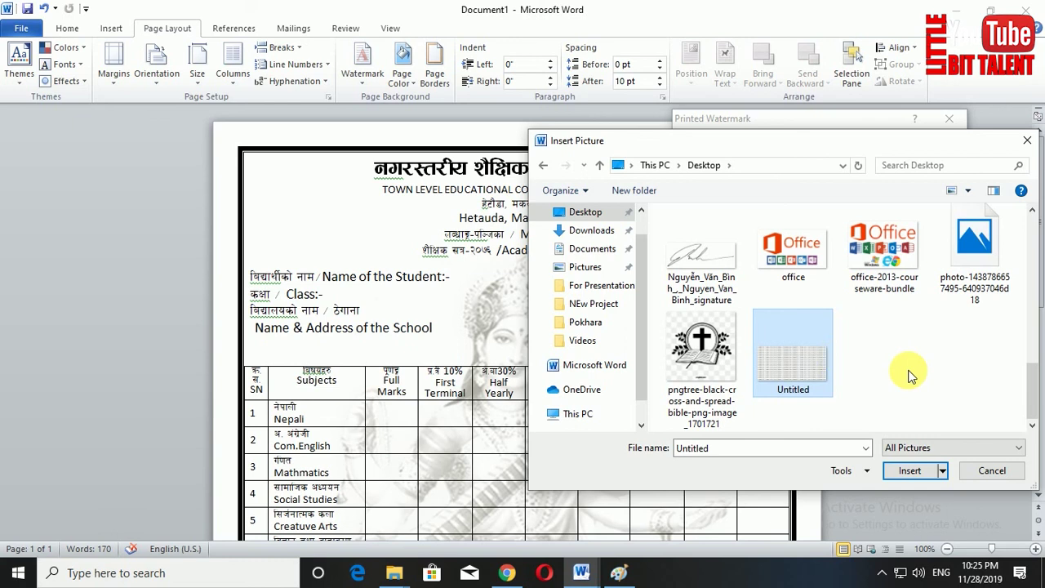
pyautogui.click(908, 471)
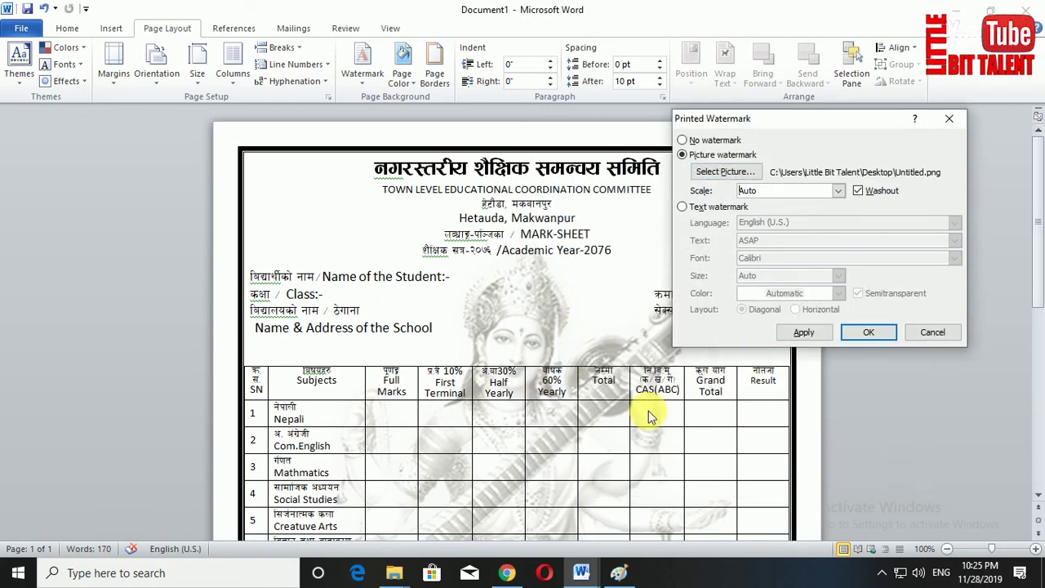
pyautogui.click(816, 330)
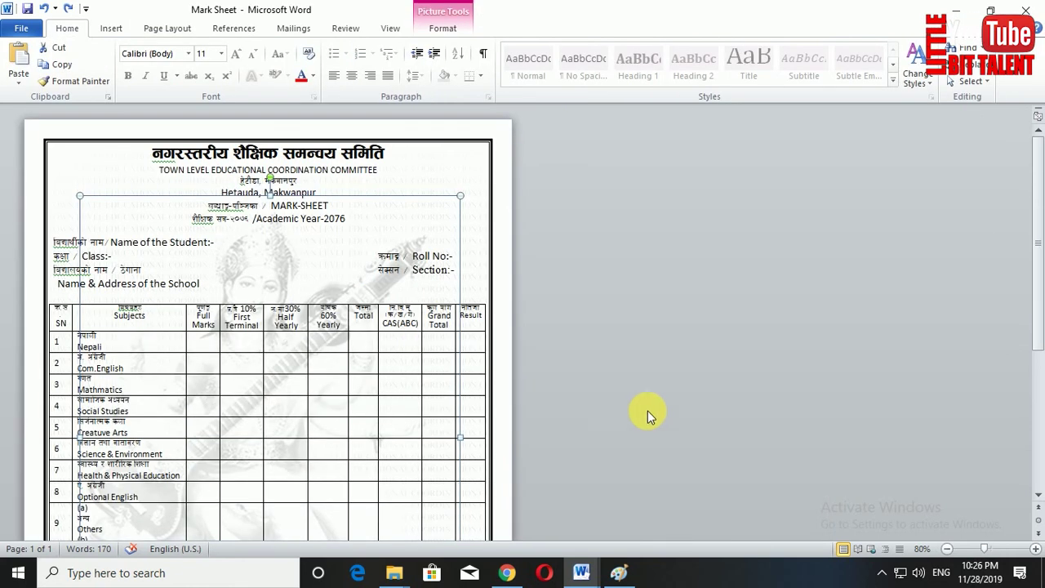
pyautogui.click(667, 387)
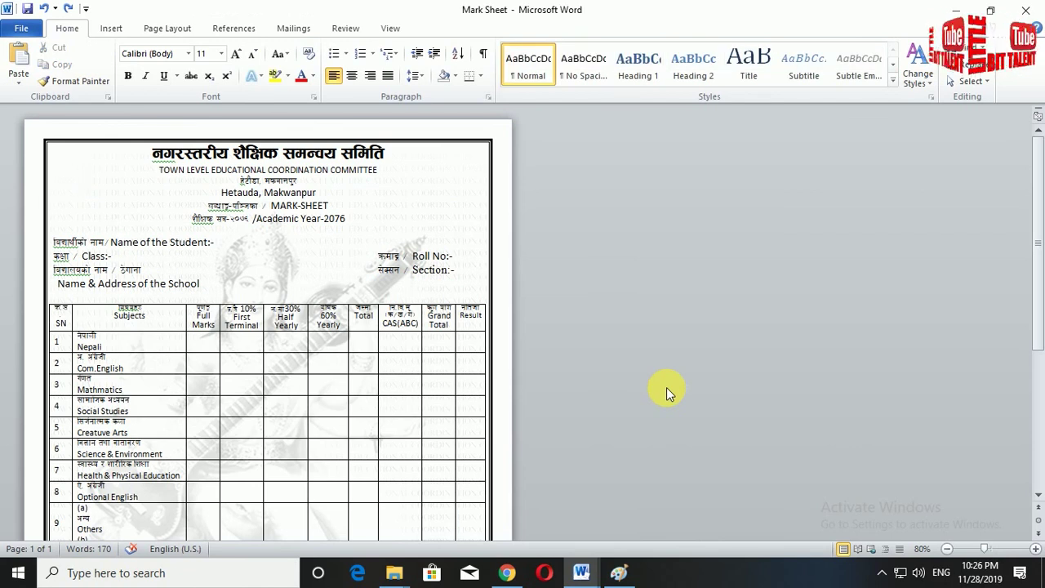